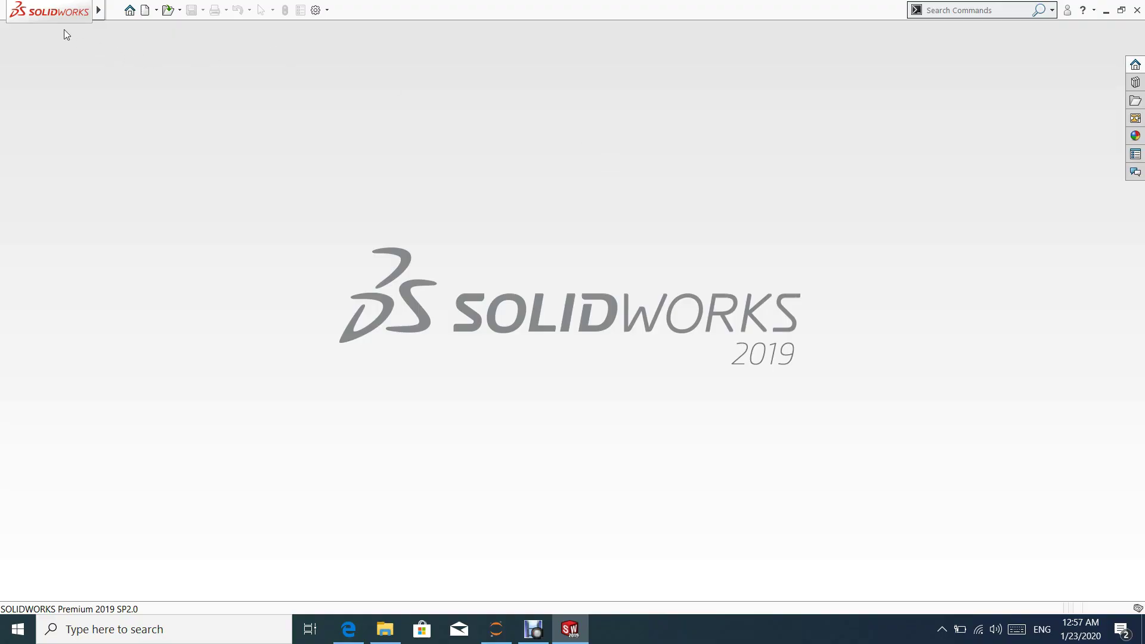
Step: Expand the SOLIDWORKS menu bar to reach the File menu
mouse_move(97, 10)
left_click(115, 10)
Step: Create a new part, switch its units from MMGS to IPS, and sketch on Front Plane
left_click(126, 29)
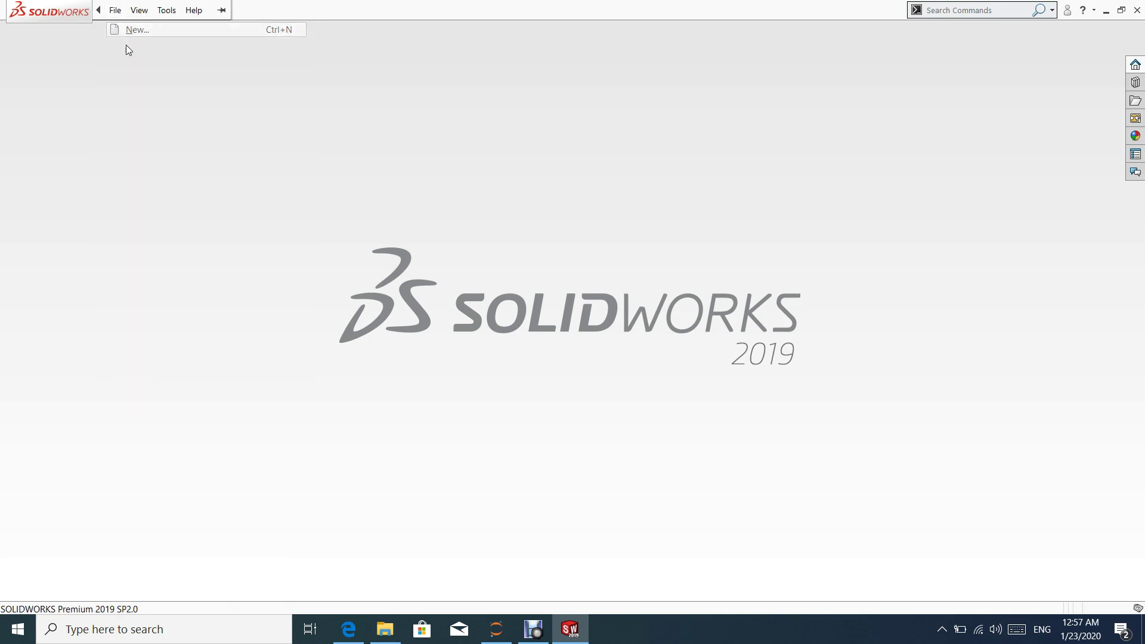
left_click(495, 464)
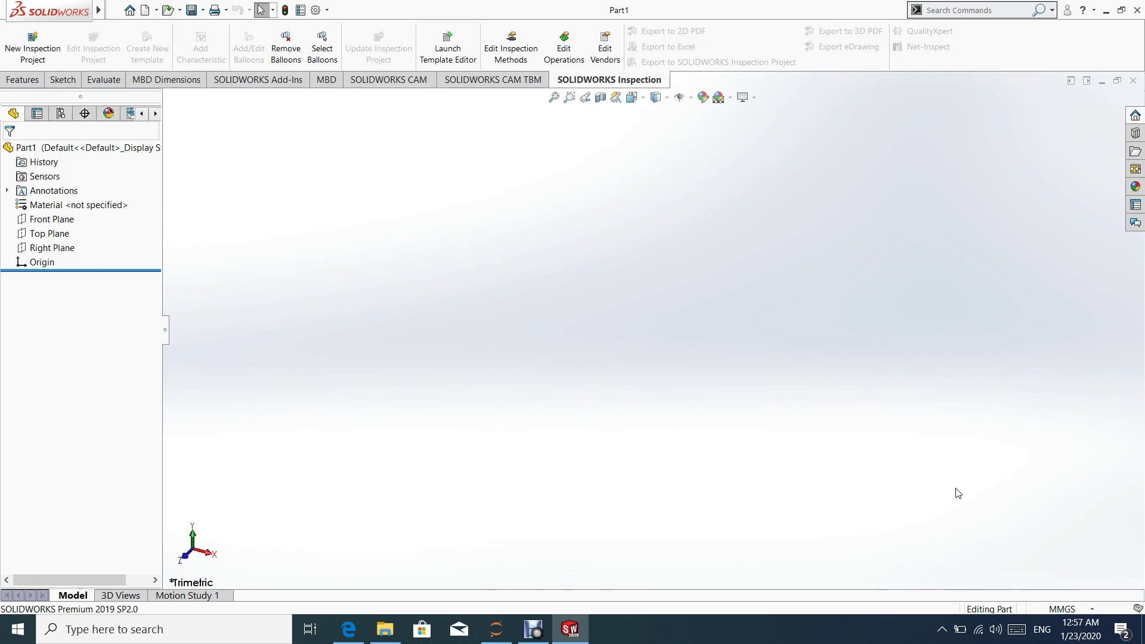
left_click(1066, 609)
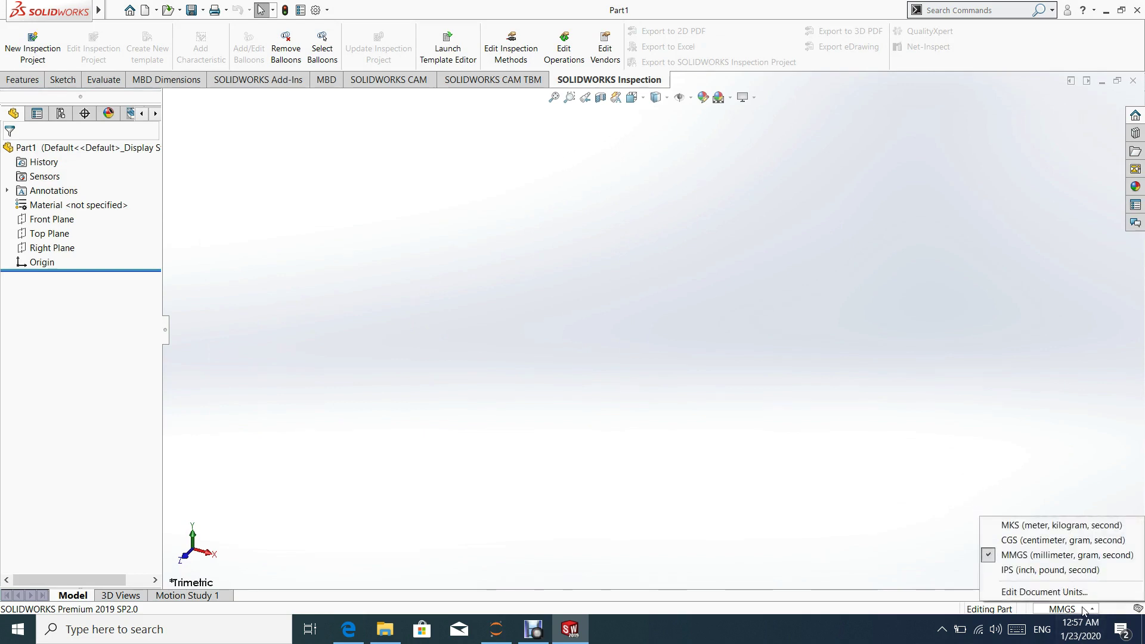
left_click(1007, 572)
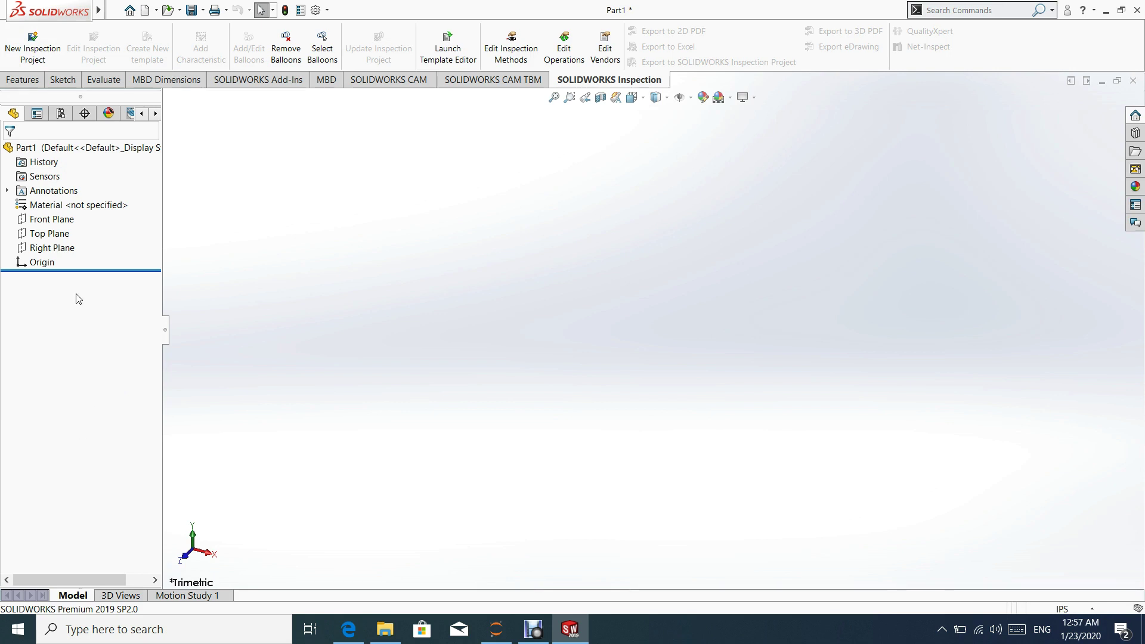
left_click(51, 219)
left_click(62, 199)
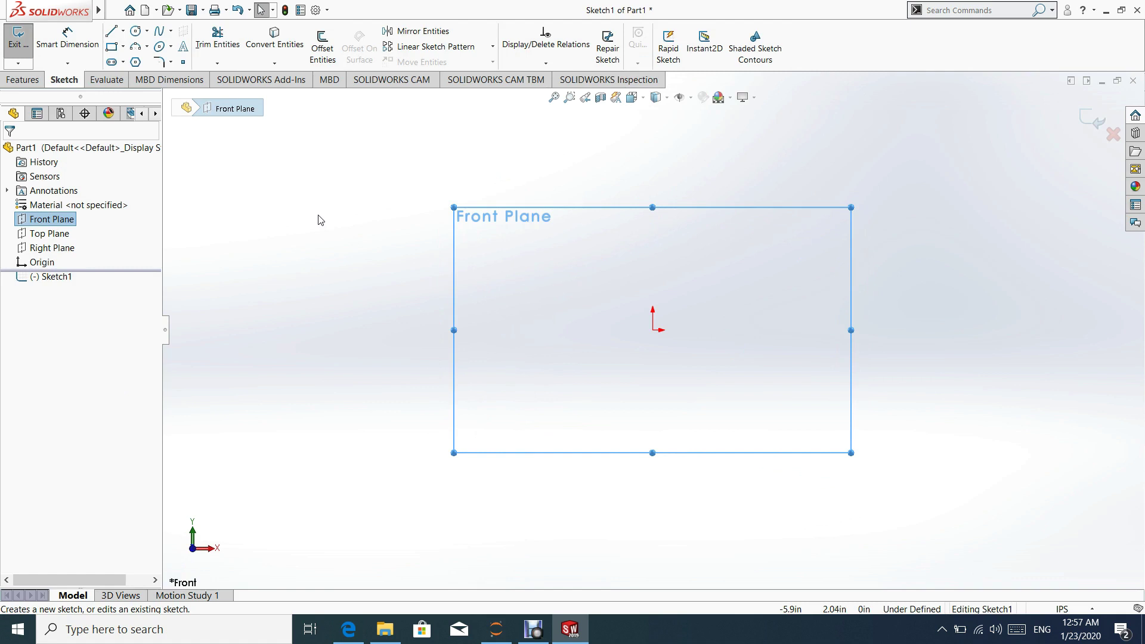
Step: Draw a short vertical line above the origin joined to a horizontal line
key("l")
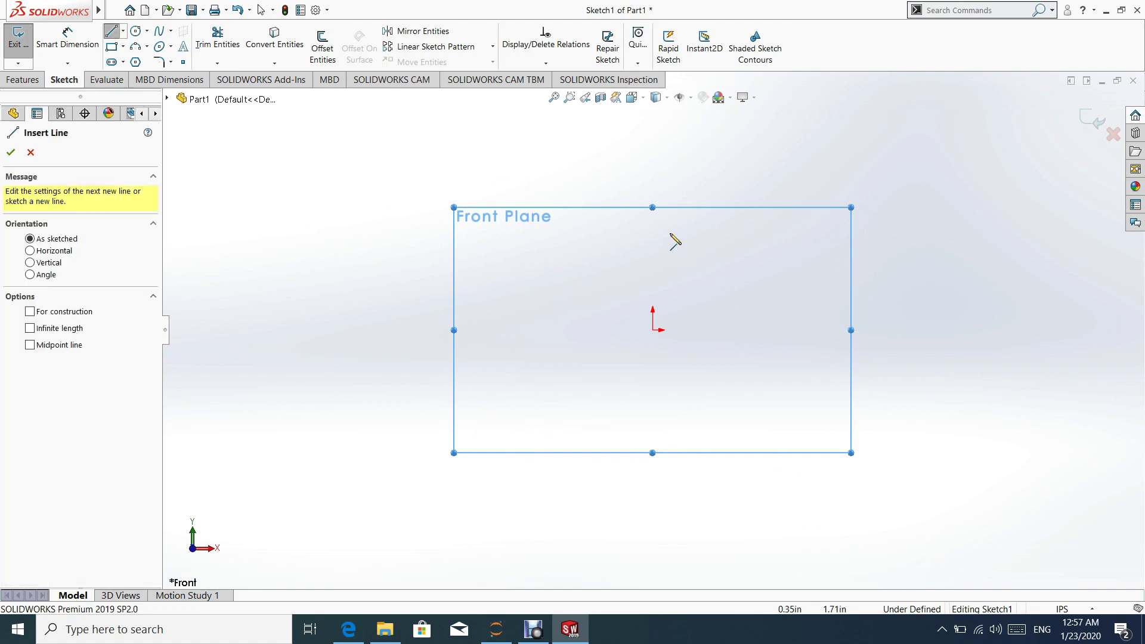
left_click(653, 223)
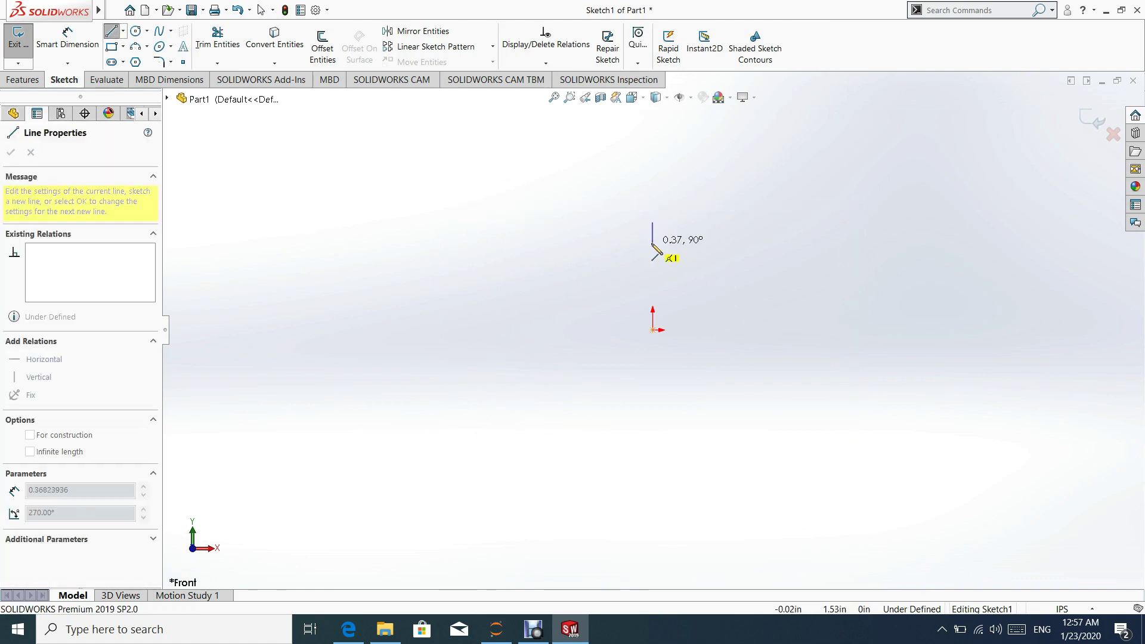
left_click(653, 242)
left_click(709, 243)
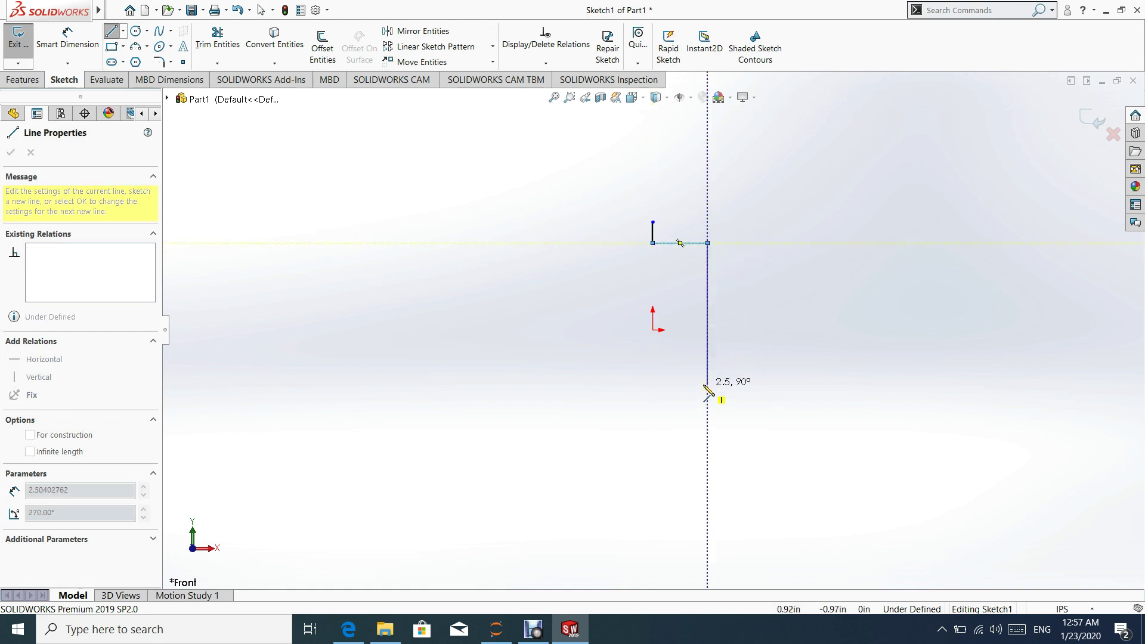
key("Escape")
key("Escape")
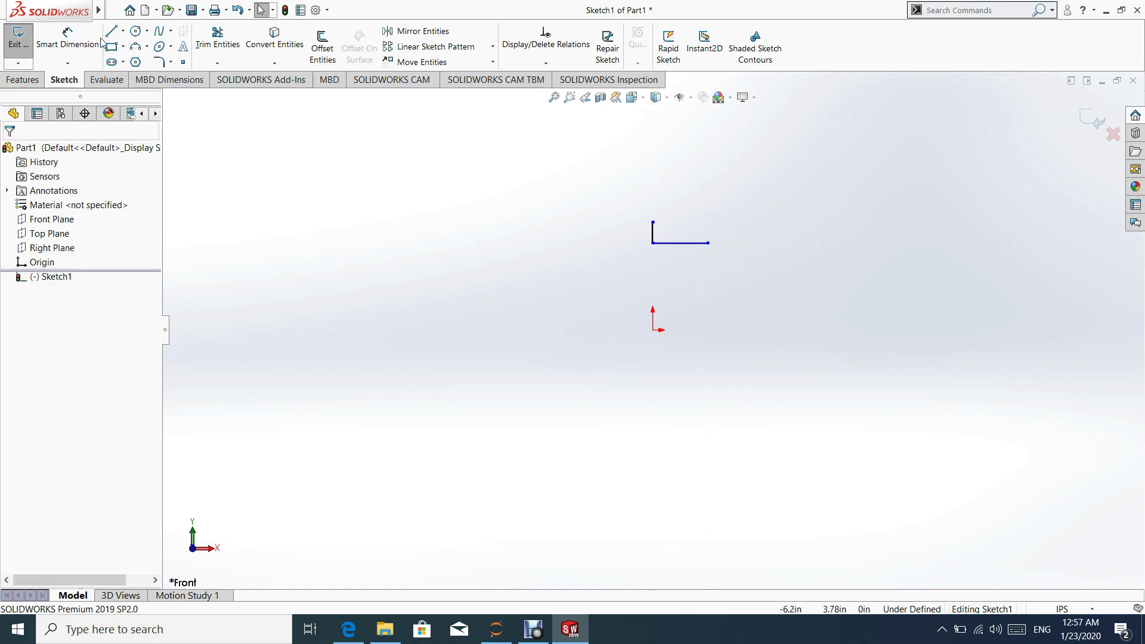
Step: Add centerlines from both ends of the horizontal line down to the origin
left_click(123, 31)
left_click(148, 60)
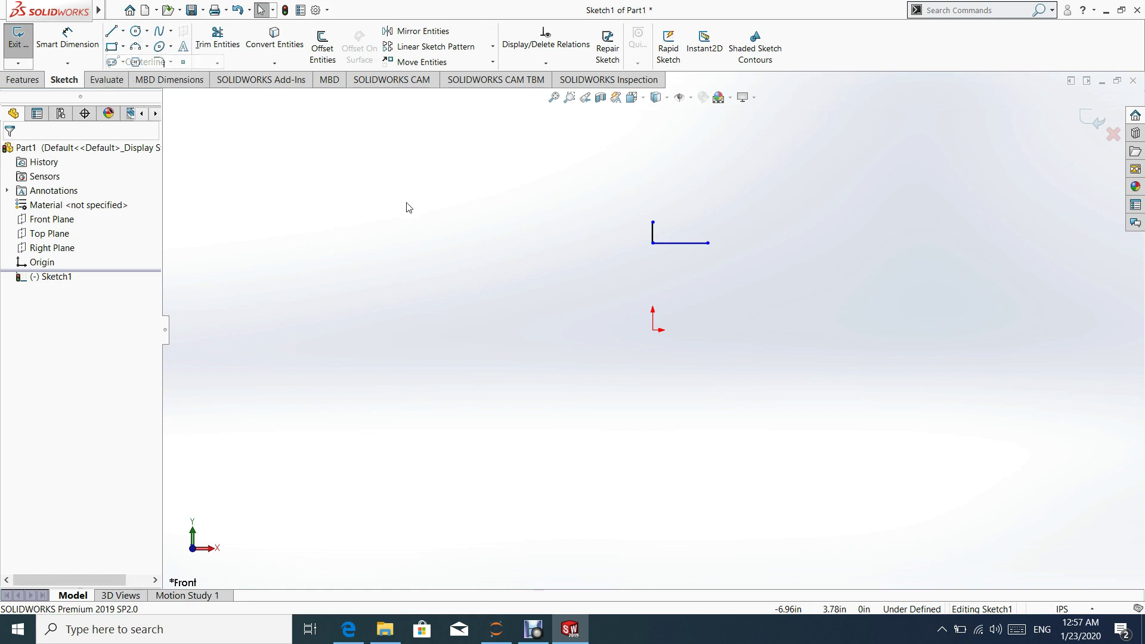
left_click(652, 242)
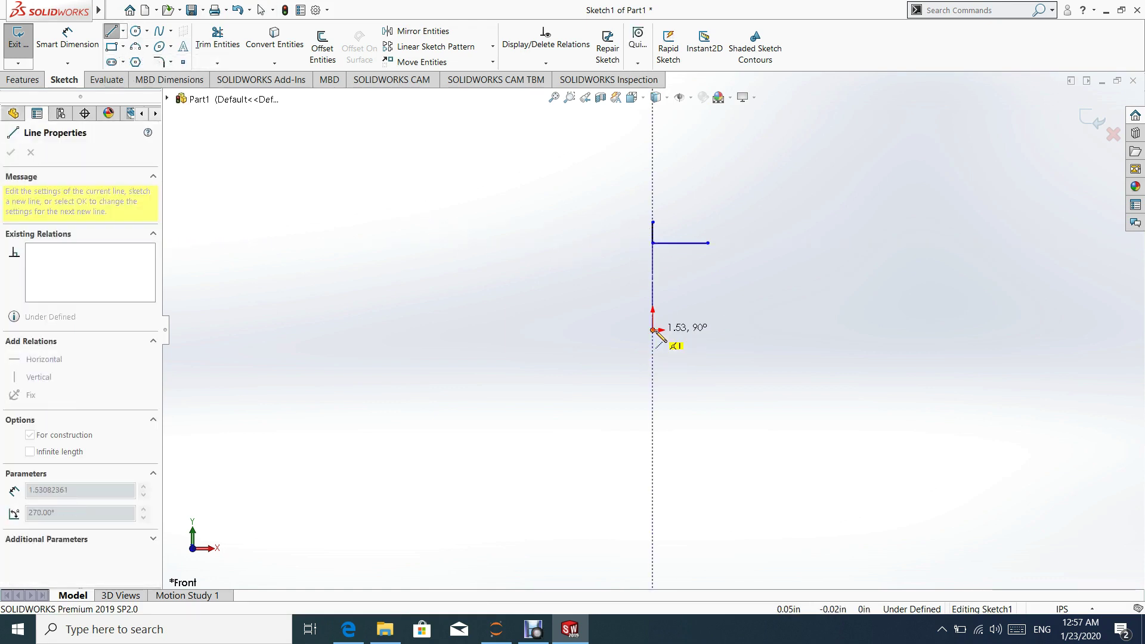
left_click(652, 330)
key("Escape")
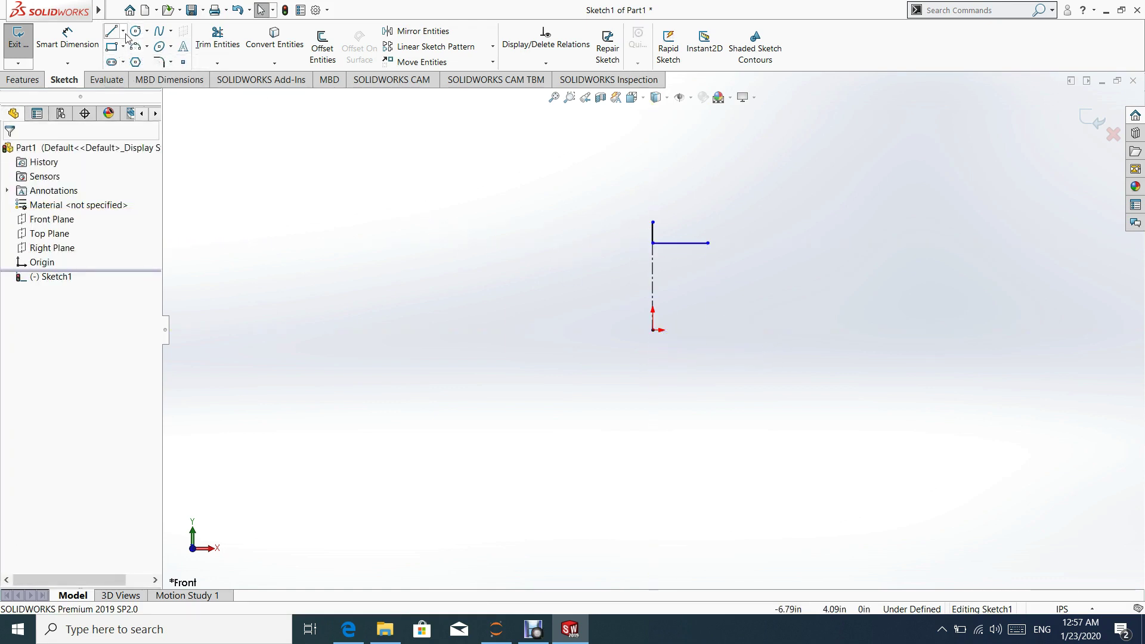
left_click(122, 31)
left_click(148, 59)
left_click(707, 242)
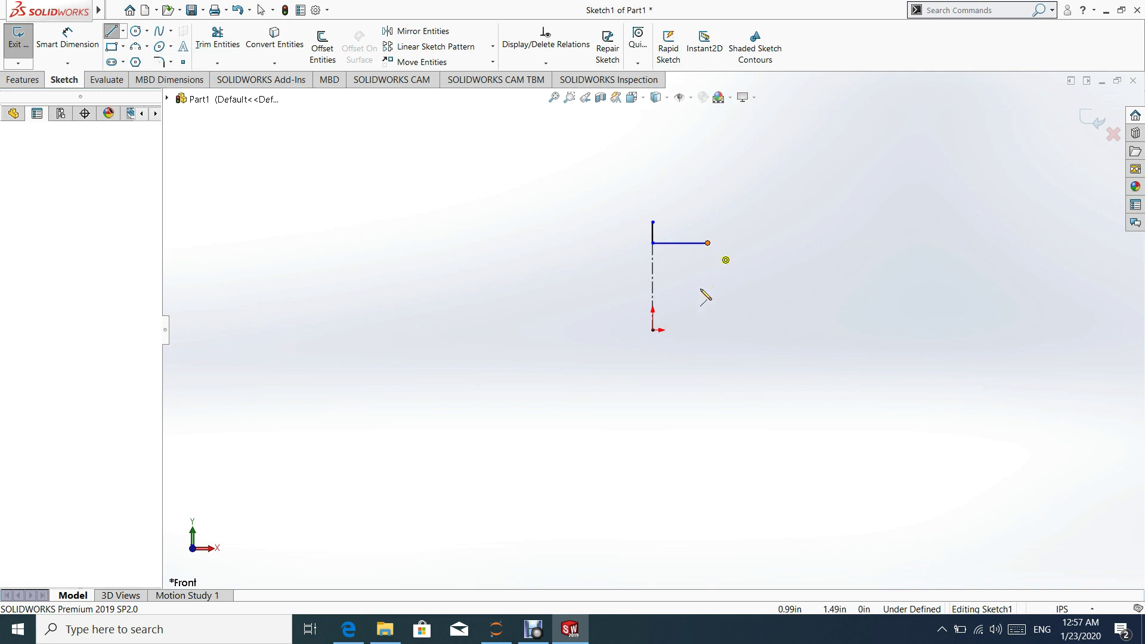
left_click(653, 329)
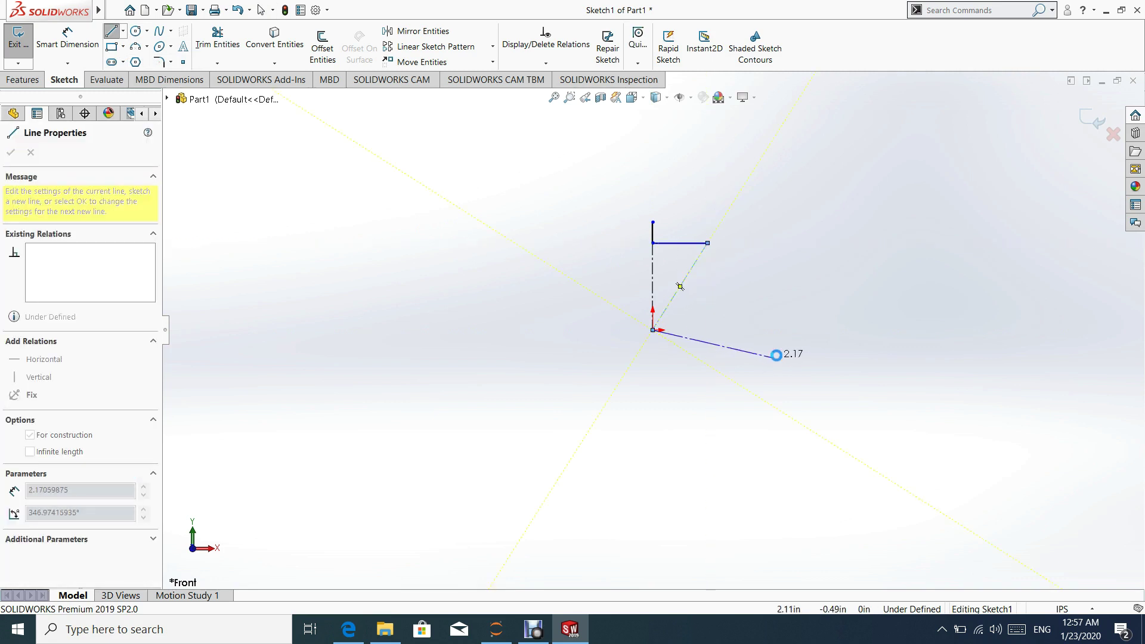
key("Escape")
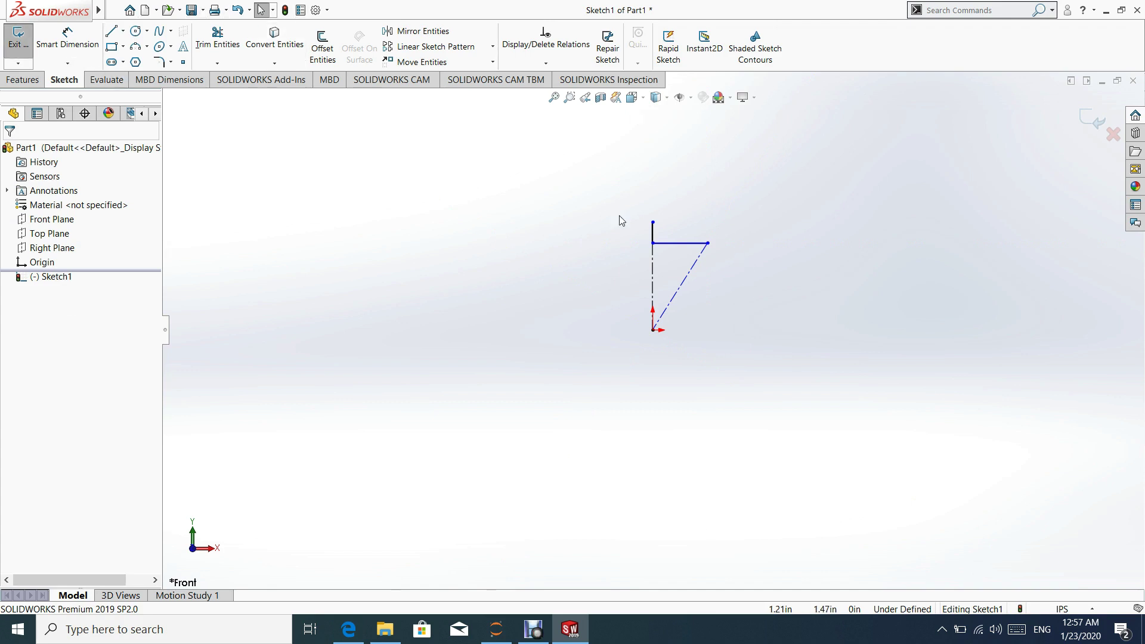
Step: Inspect the properties and relations of the horizontal and vertical lines
left_click(694, 251)
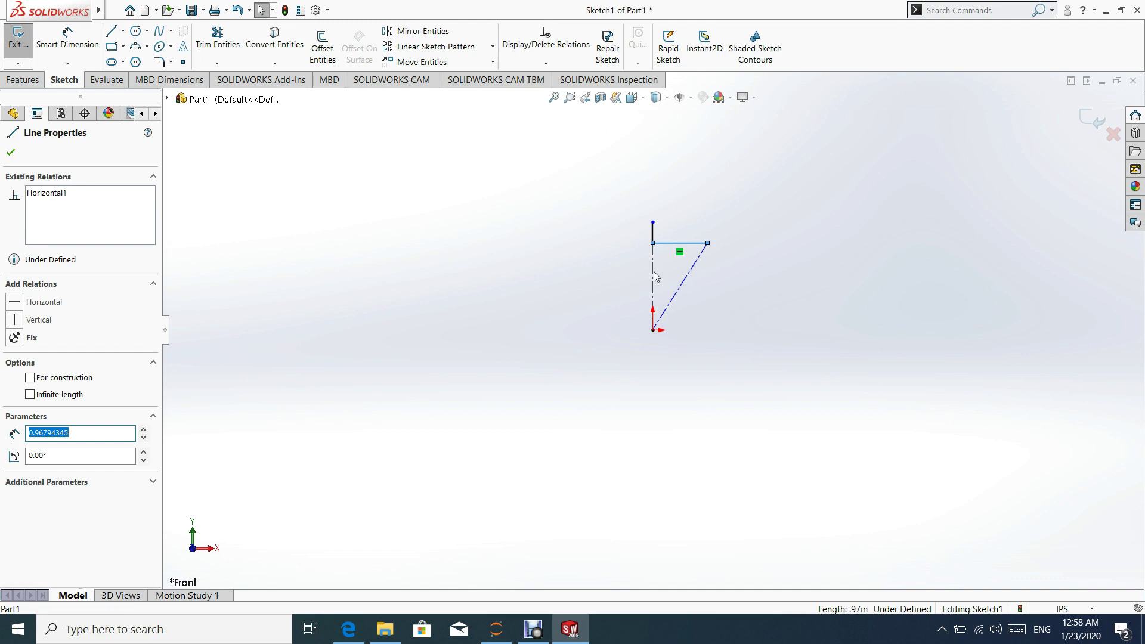
left_click(732, 252)
left_click(651, 231)
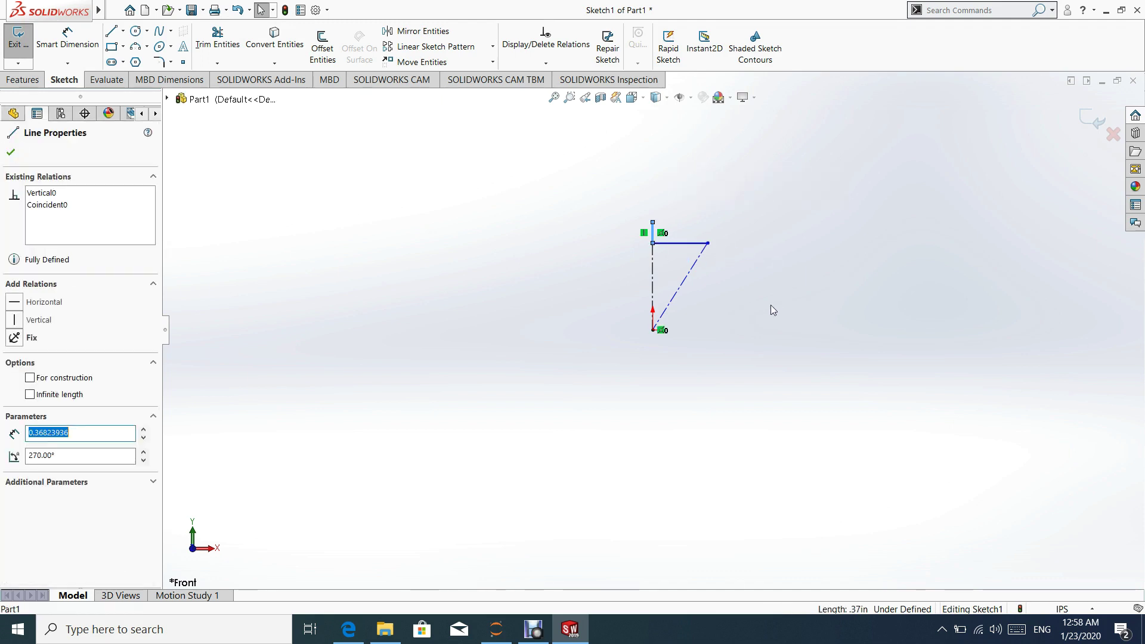
left_click(525, 307)
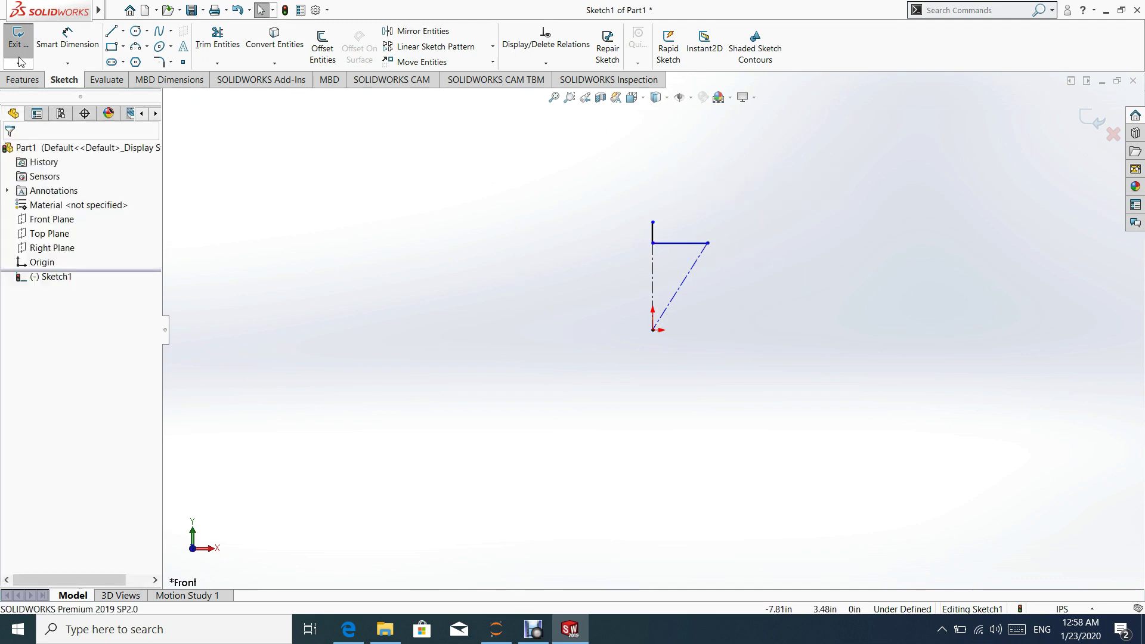
Step: Dimension the vertical line's top point to the origin as 2.44 in
left_click(68, 45)
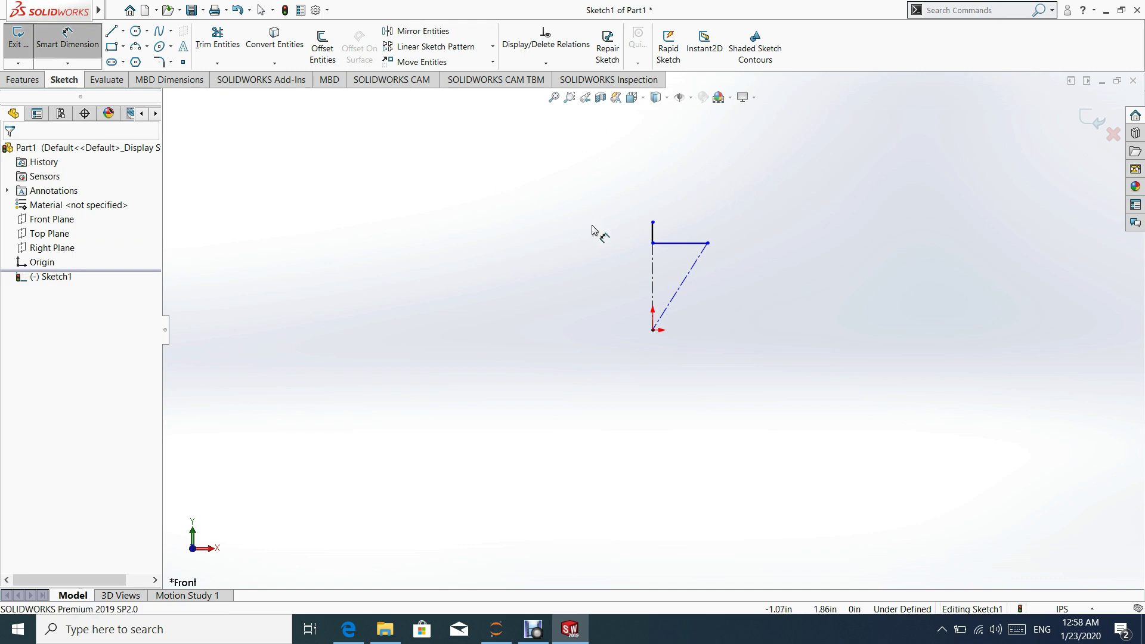
left_click(653, 224)
left_click(653, 330)
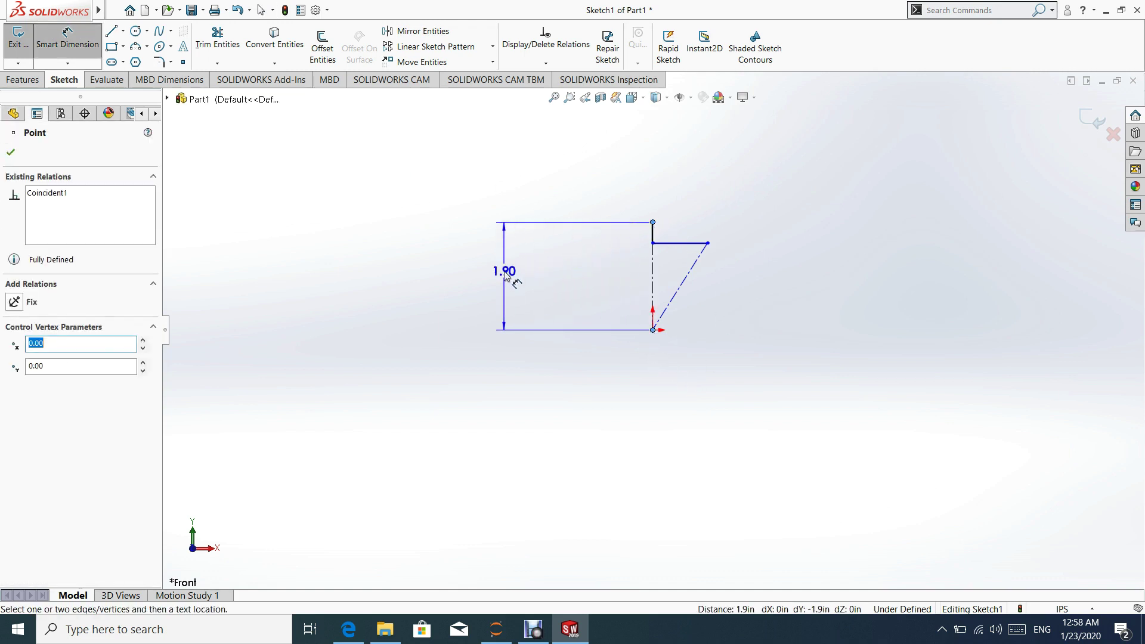
left_click(505, 277)
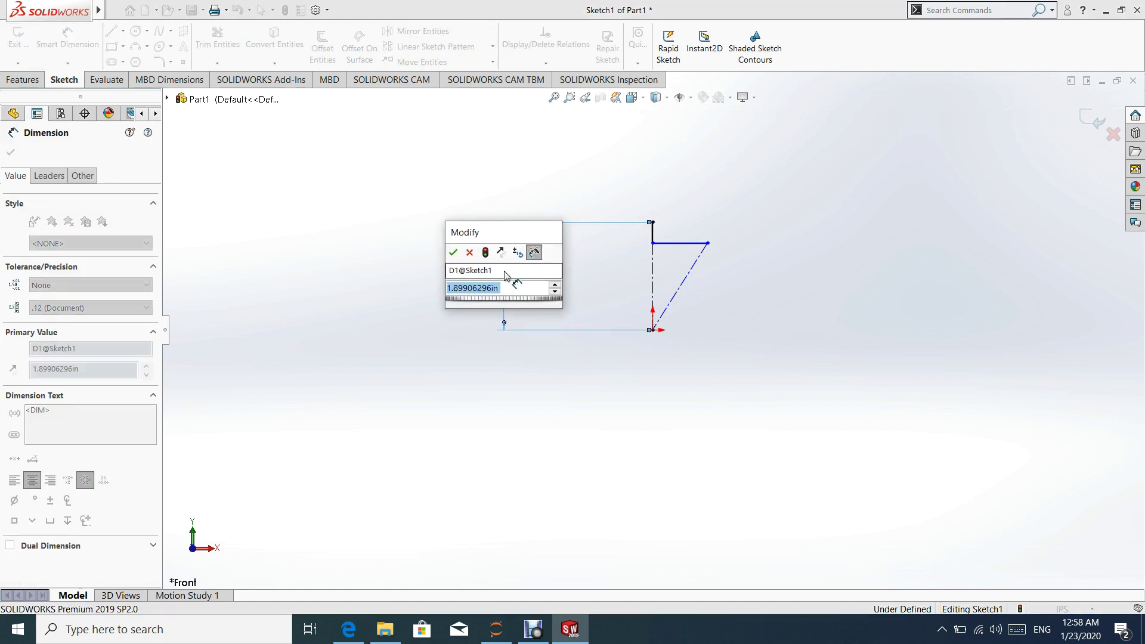
type("4.")
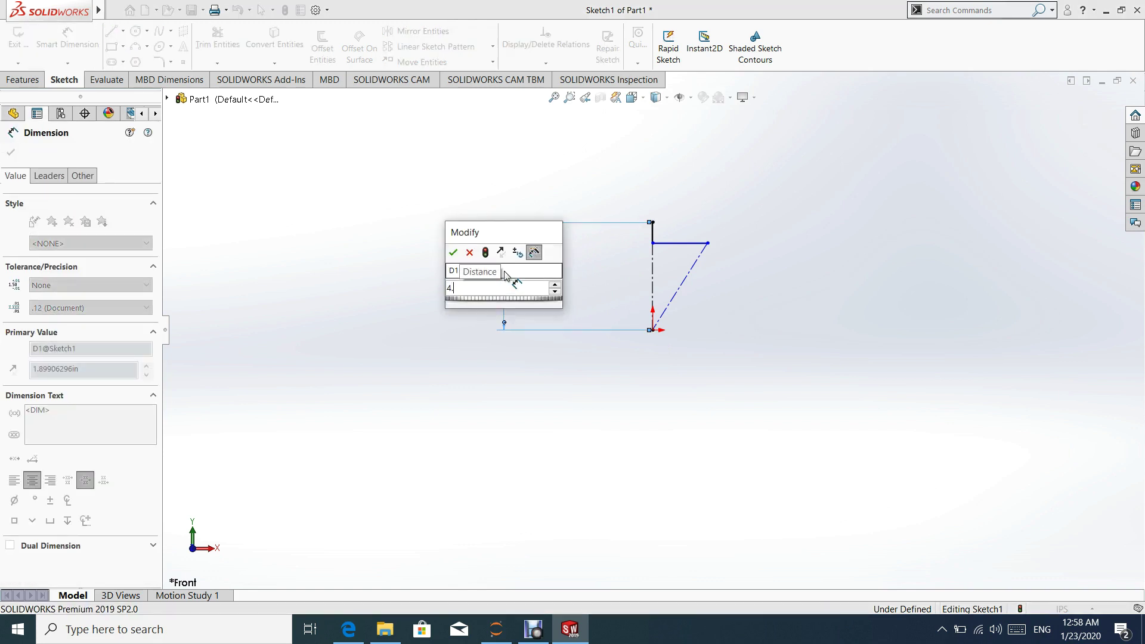
type("875")
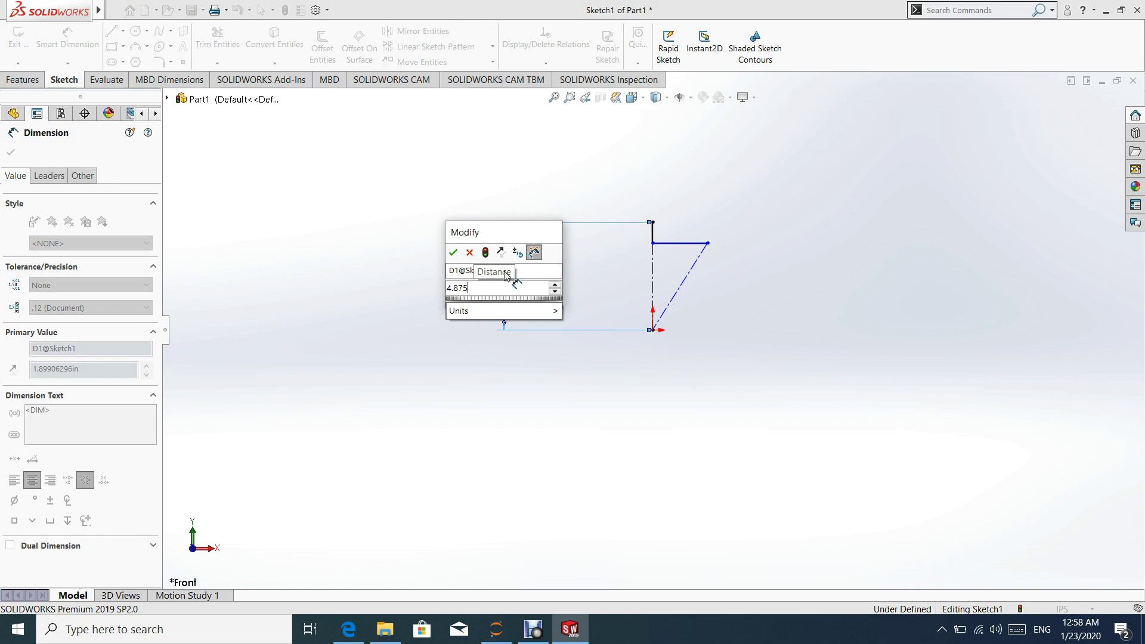
key("Return")
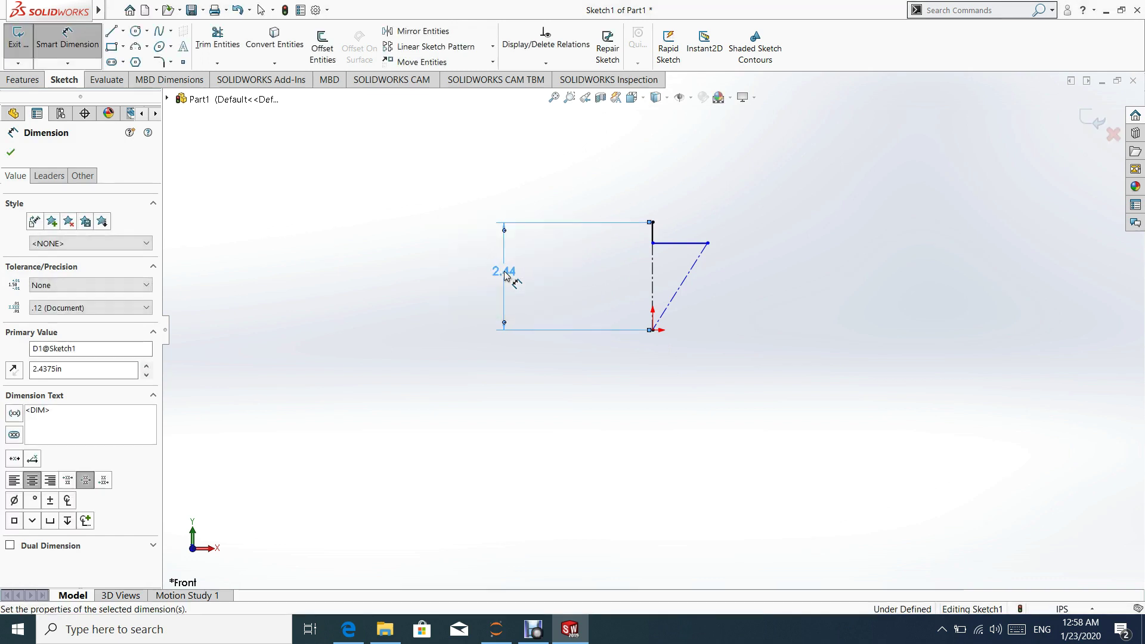
Step: Link the diagonal line's length to the 2.44 height using =D1@Sketch1
left_click(706, 244)
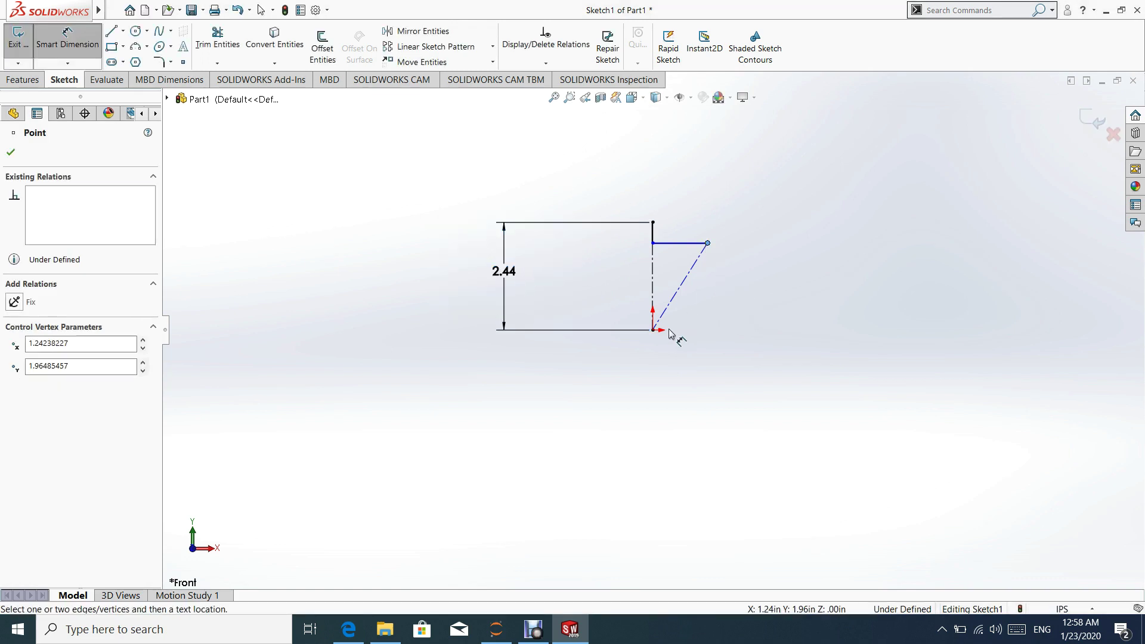
left_click(654, 331)
left_click(756, 343)
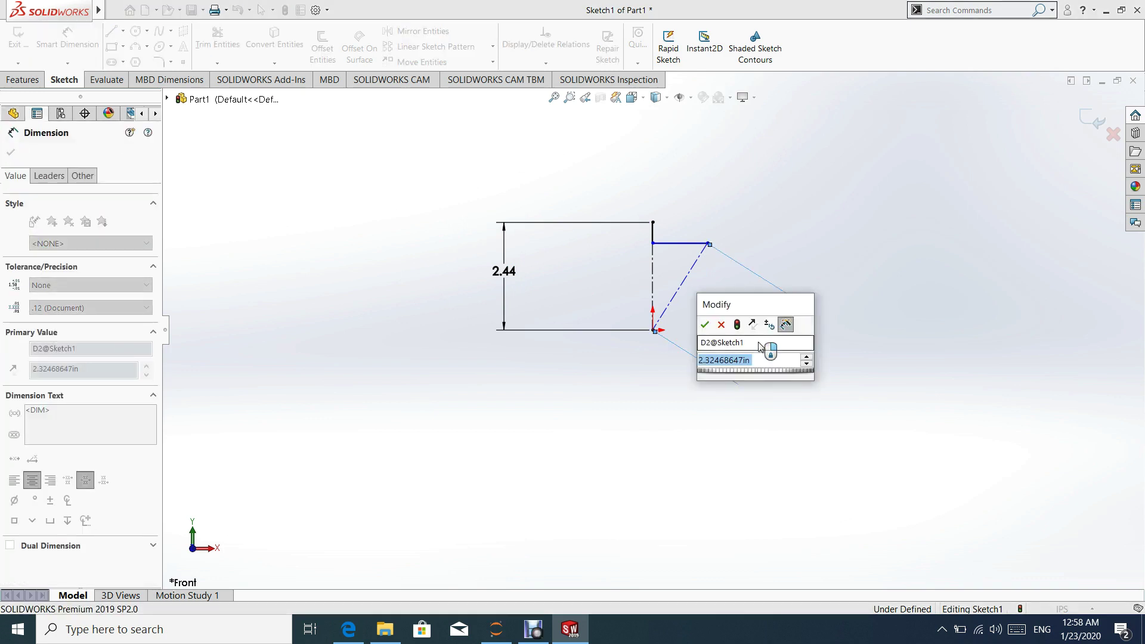
type("=")
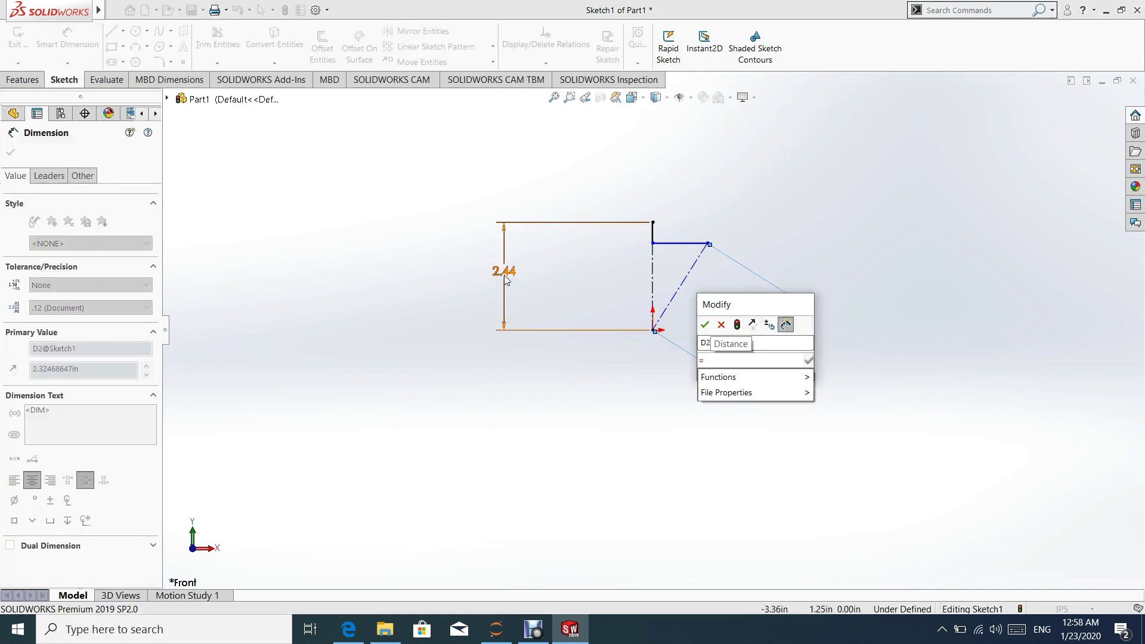
left_click(506, 279)
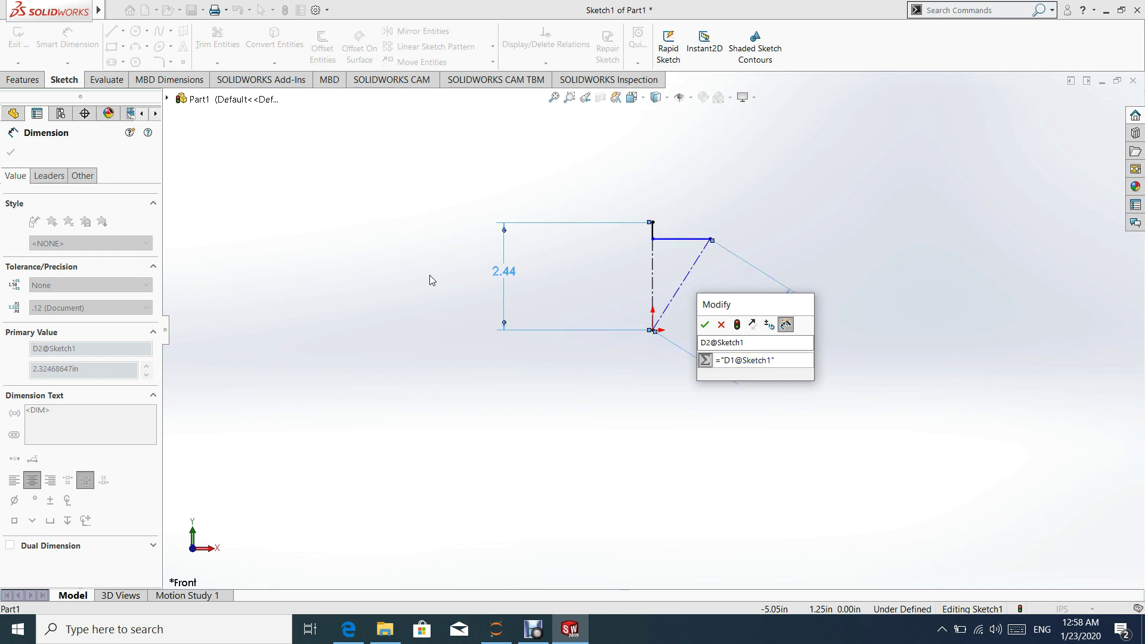
key("Return")
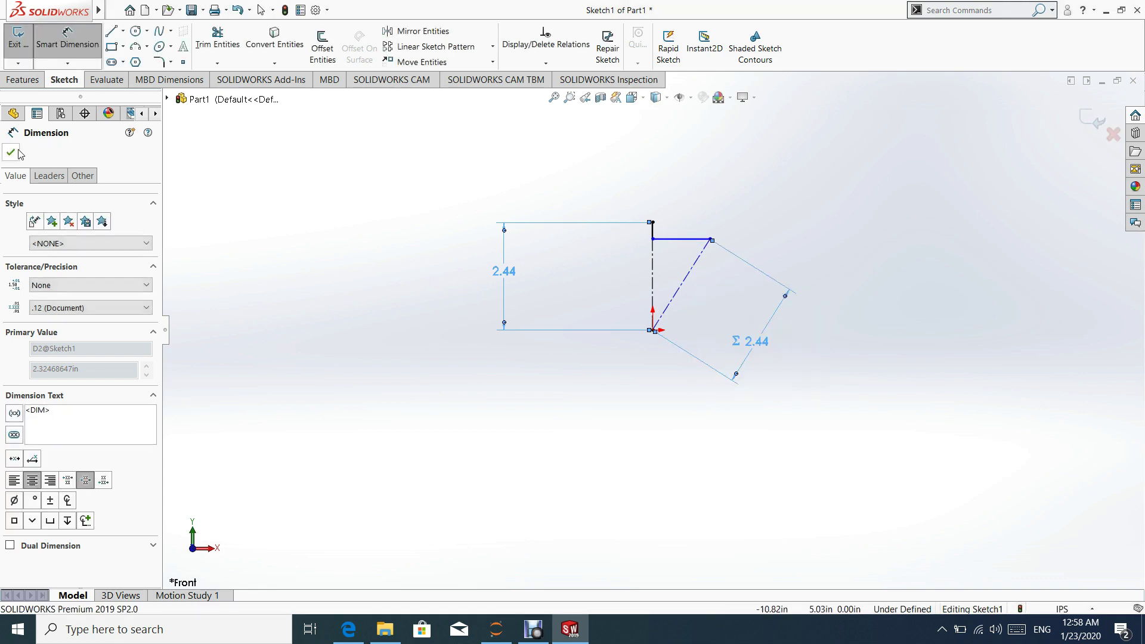
left_click(11, 153)
Step: Add a 30° angle dimension between the diagonal and vertical lines
left_click(96, 56)
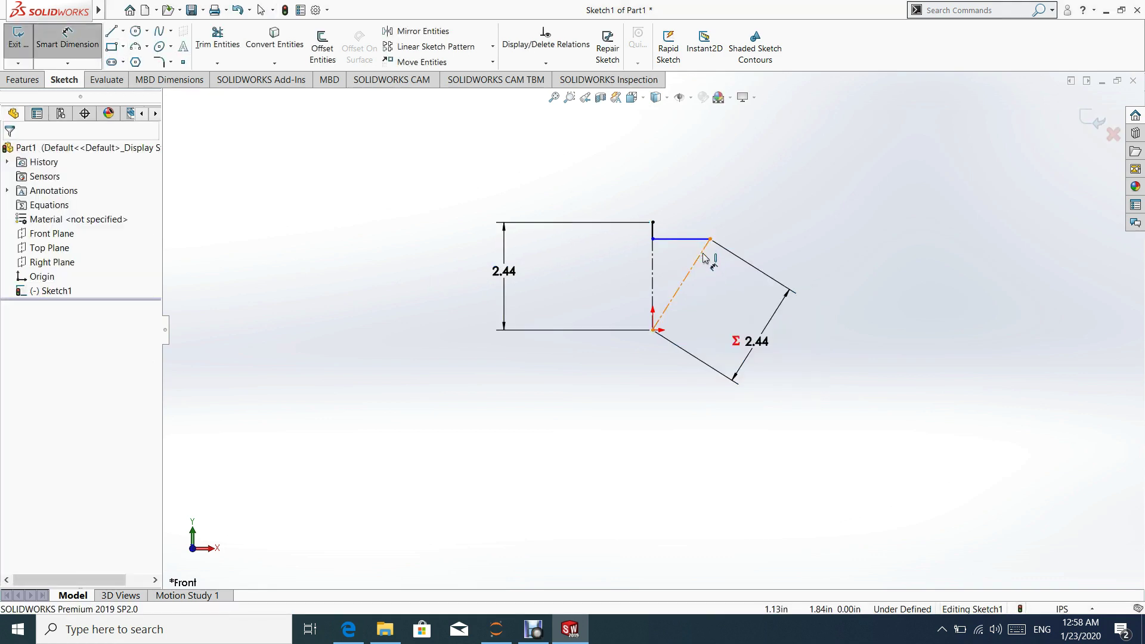
left_click(697, 270)
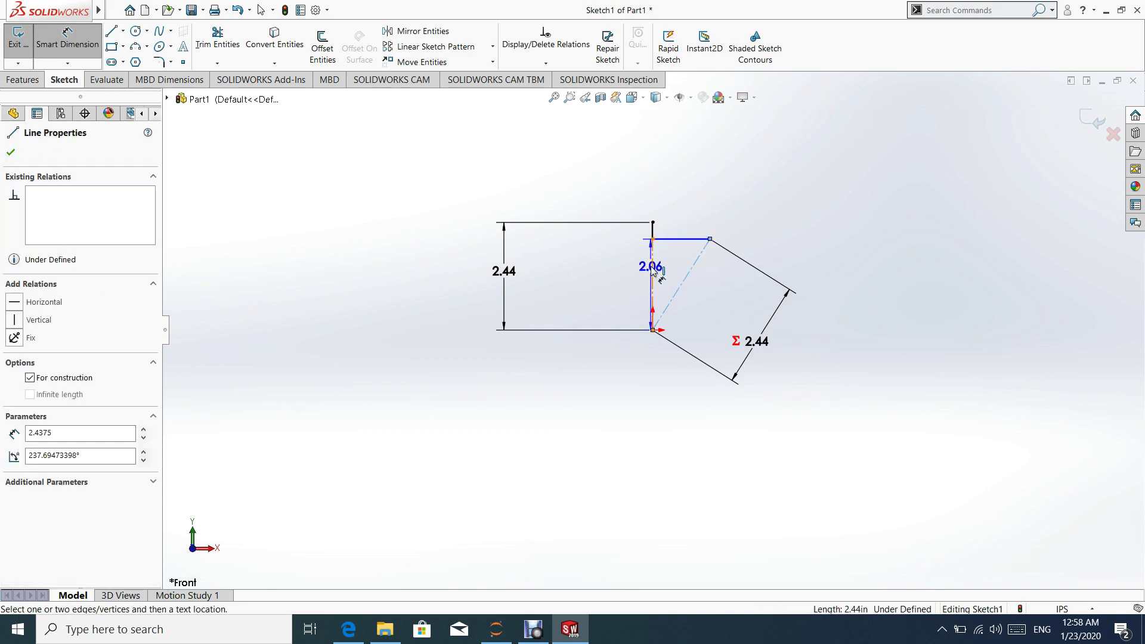
left_click(652, 263)
left_click(695, 169)
type("30")
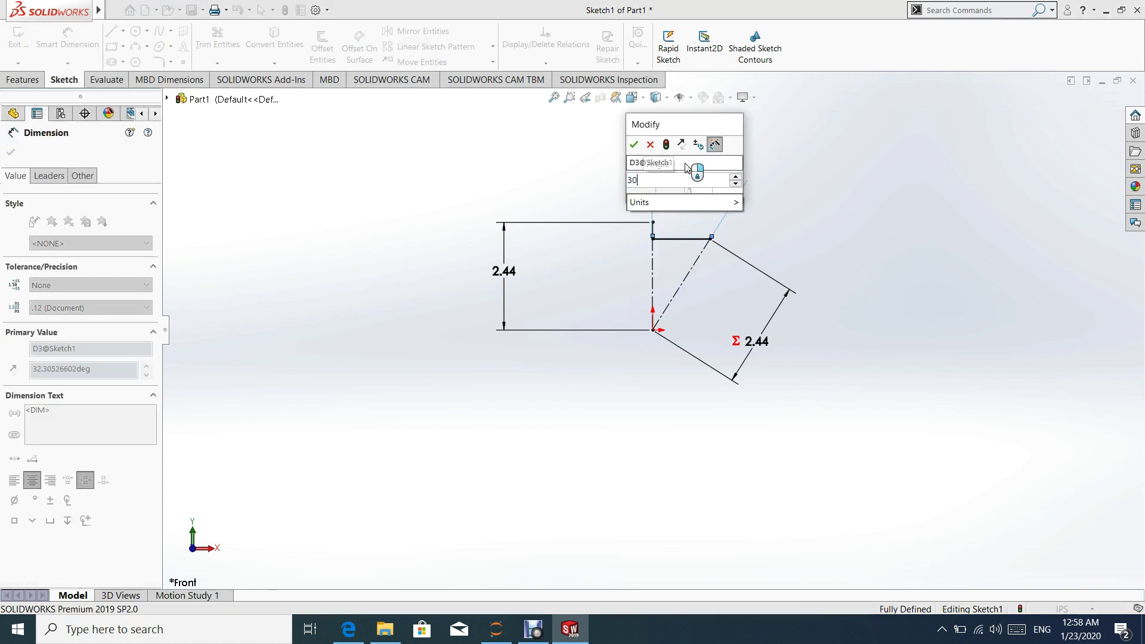
key("Return")
left_click(11, 152)
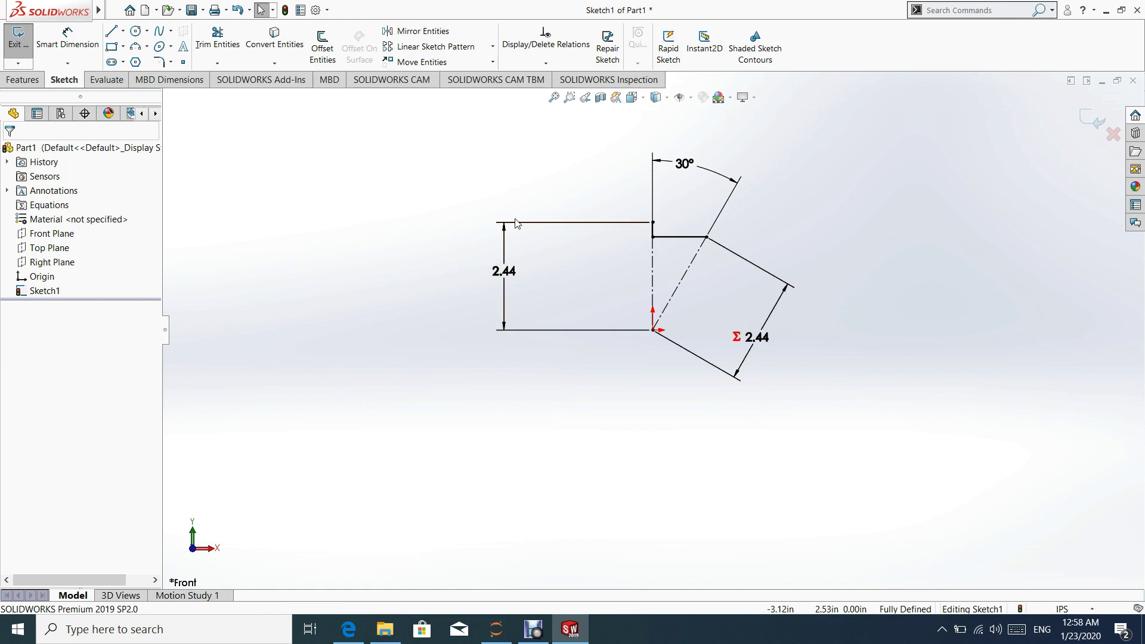
left_click(492, 47)
Step: Circular-pattern the two tooth lines 12 times around the origin
left_click(434, 78)
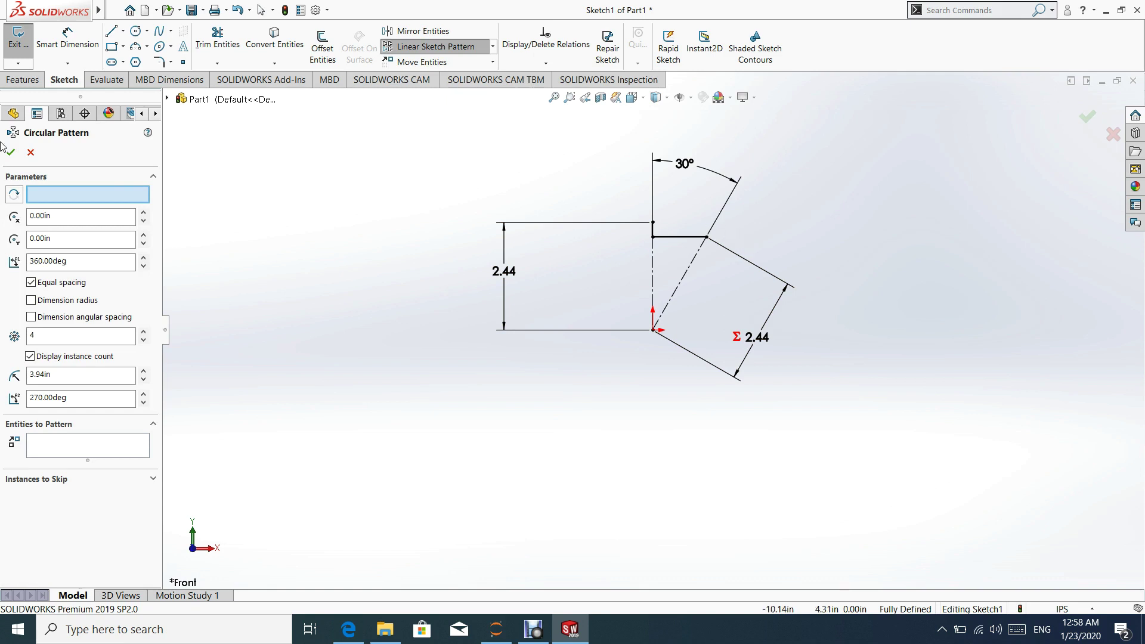
left_click(56, 198)
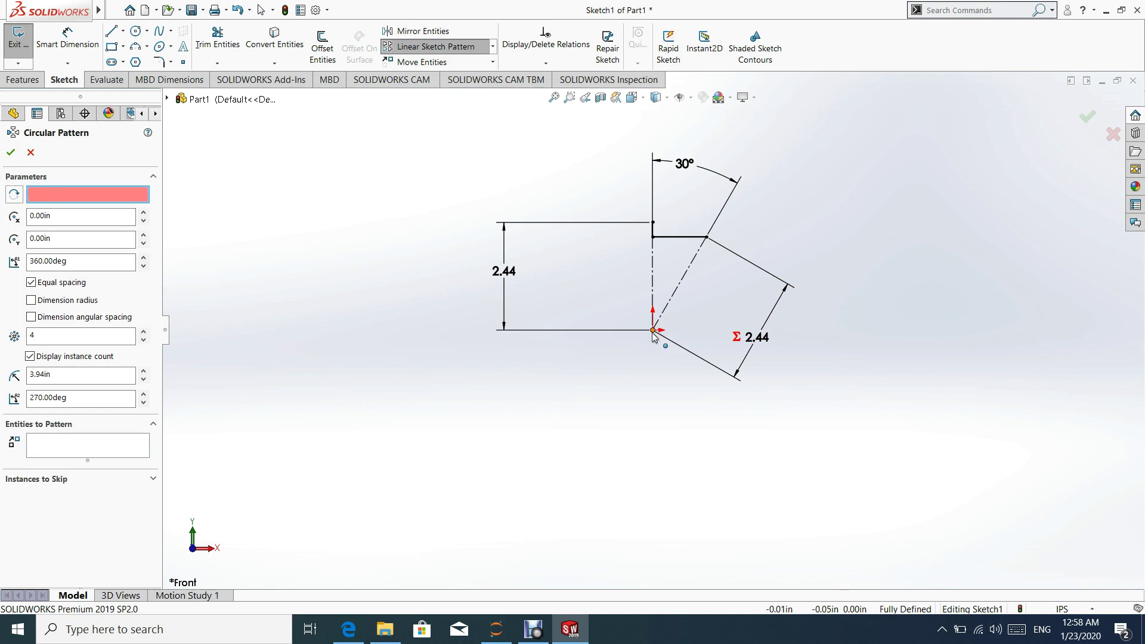
left_click(703, 330)
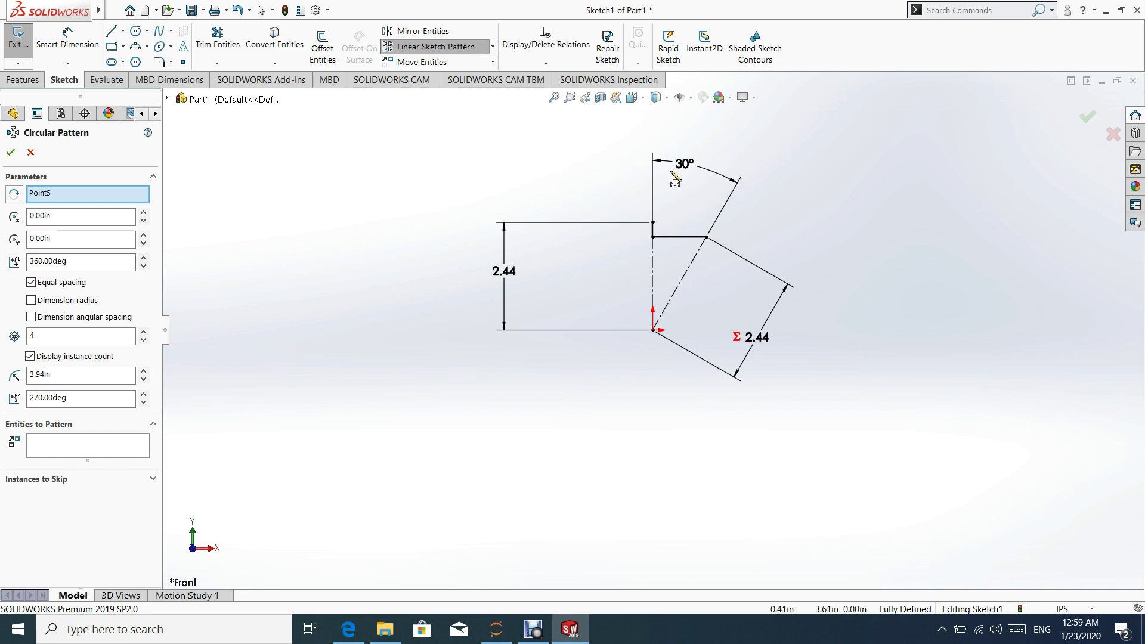
double_click(36, 335)
type("12")
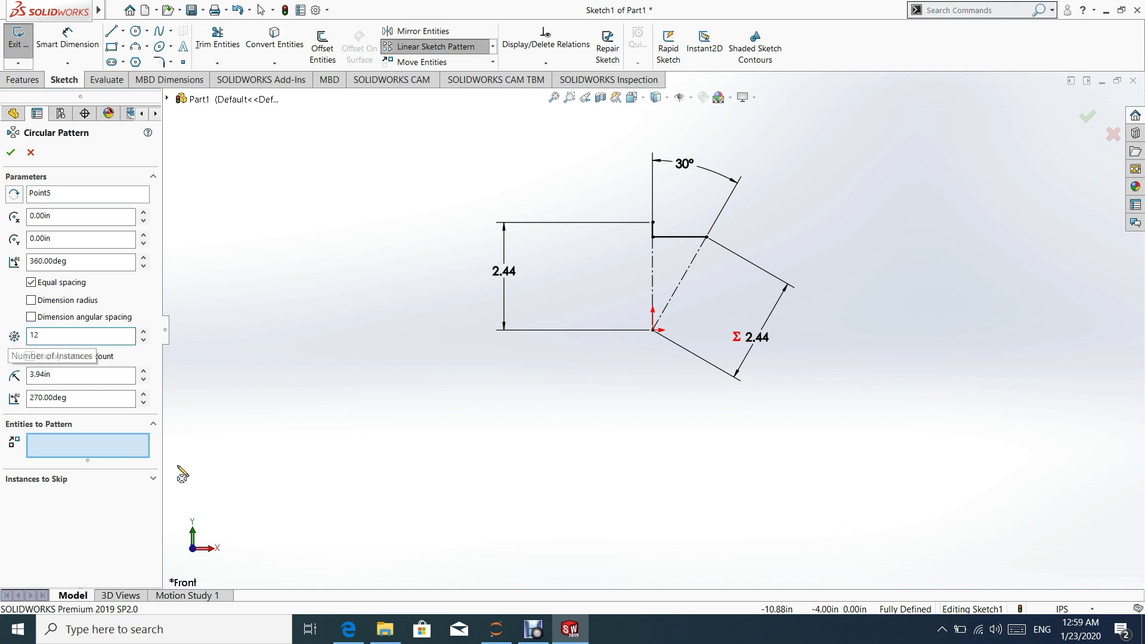
left_click(103, 439)
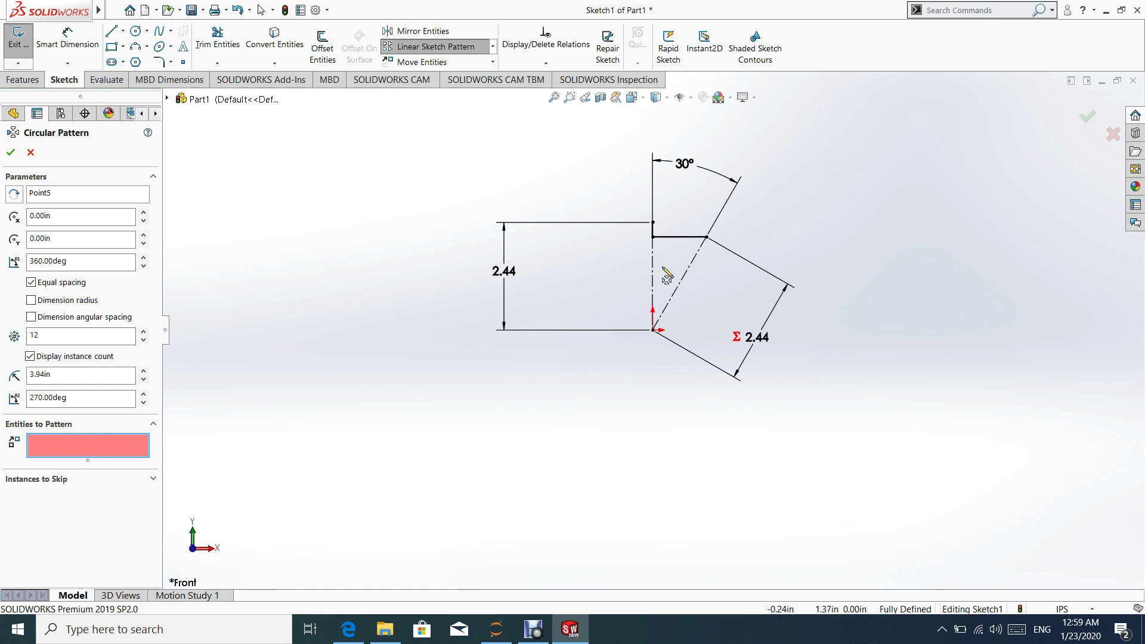
left_click(685, 239)
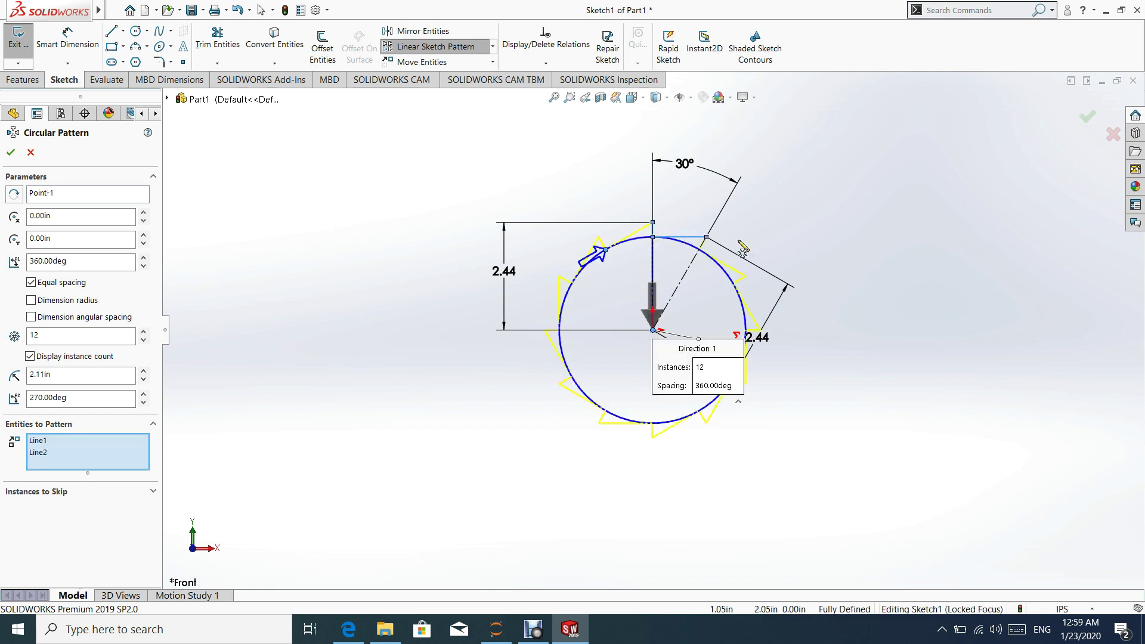
left_click(12, 154)
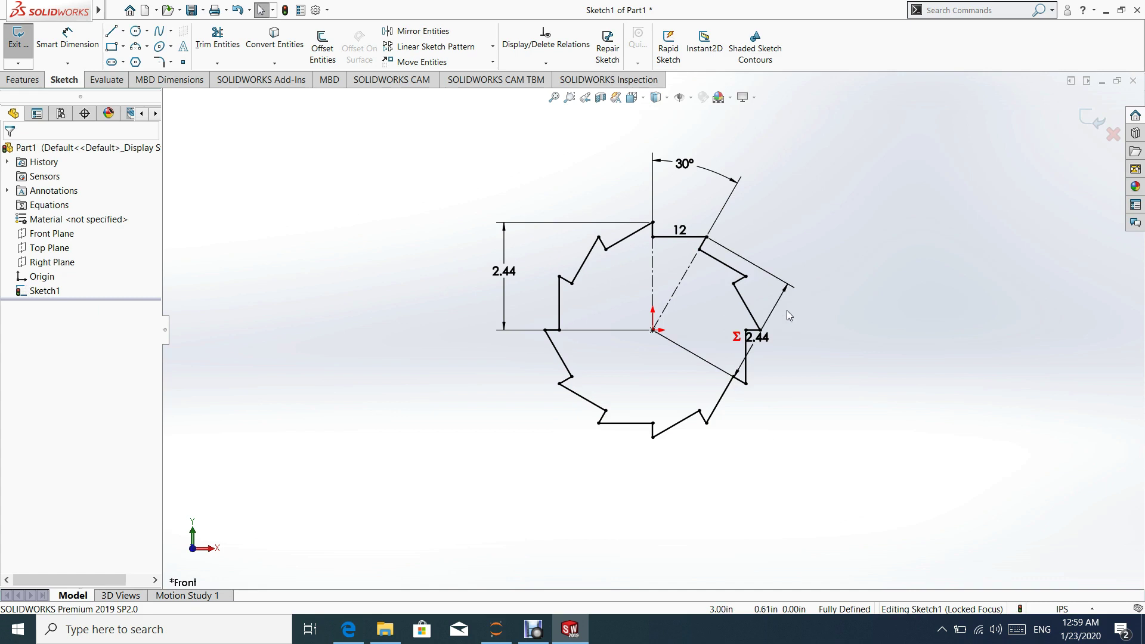
Step: Draw a larger and a smaller concentric circle at the origin with the Circle tool
left_click(135, 33)
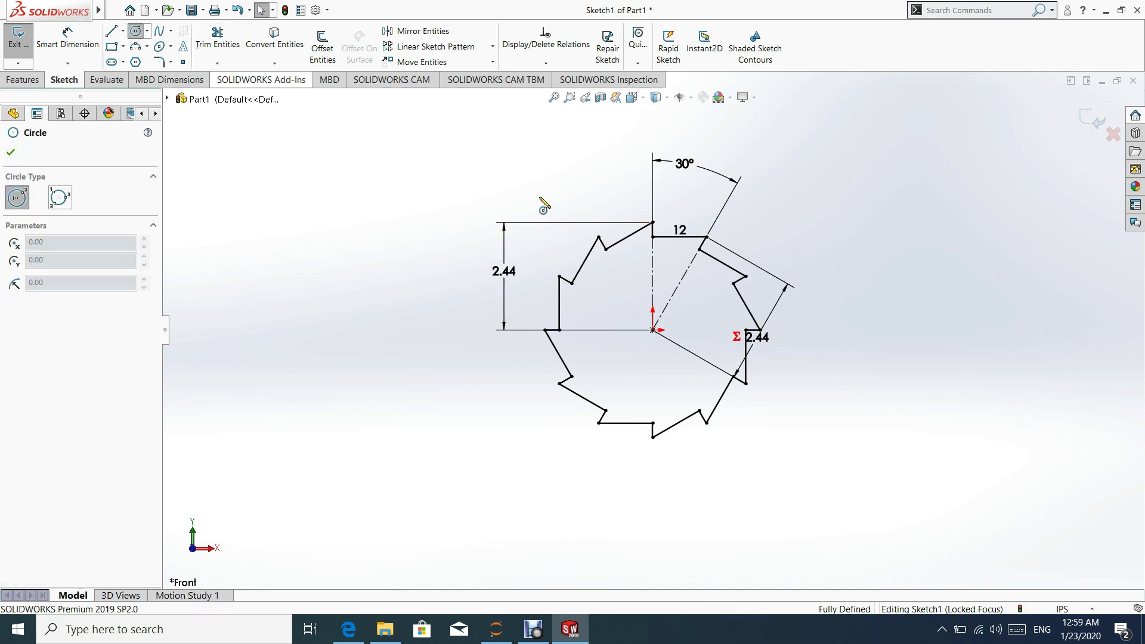
left_click(652, 330)
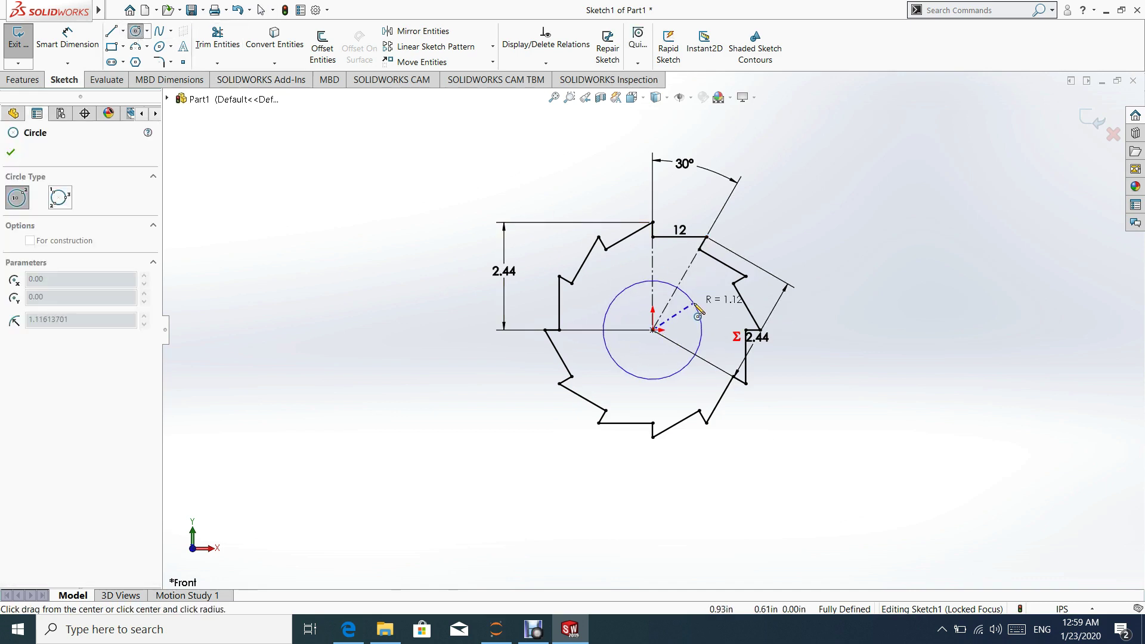
left_click(686, 297)
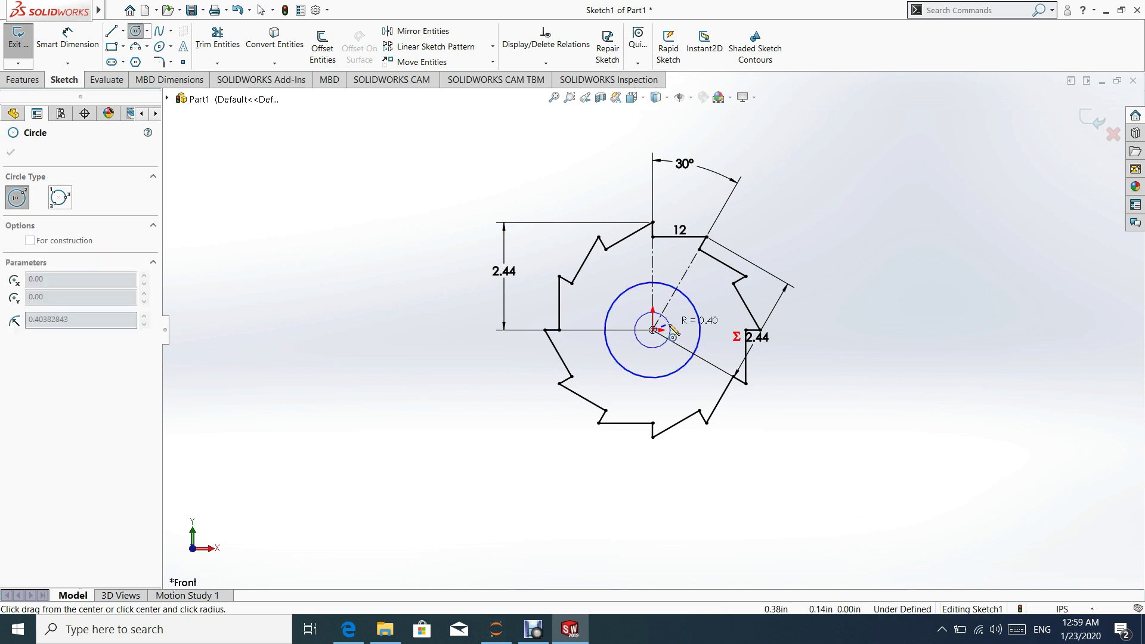
key("Escape")
key("Escape")
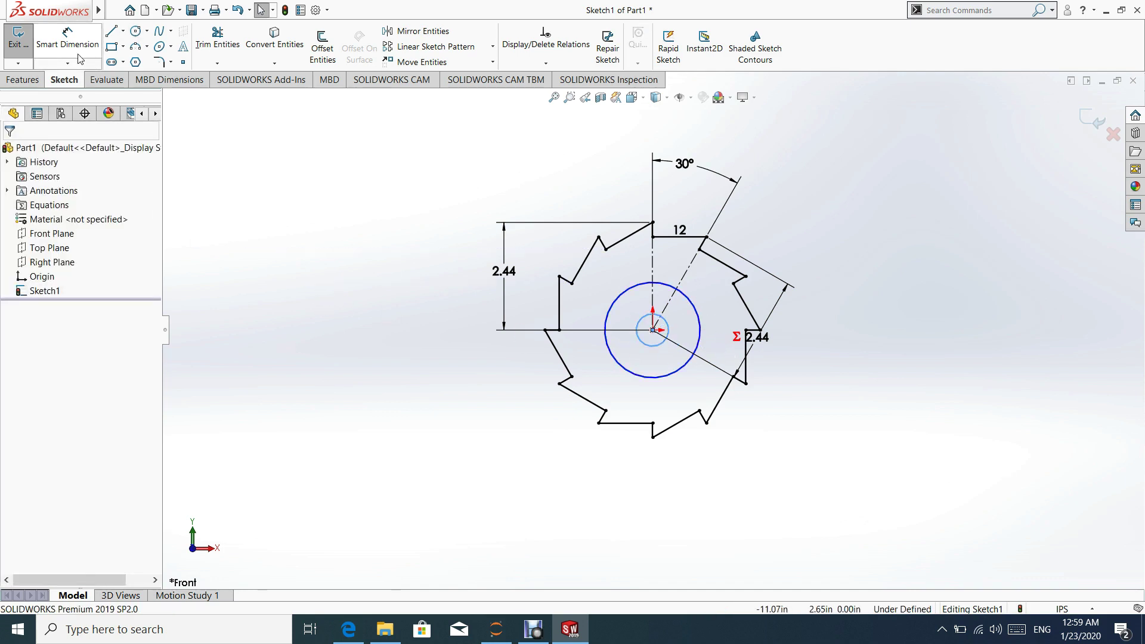
left_click(74, 42)
scroll(674, 317, "down", 1)
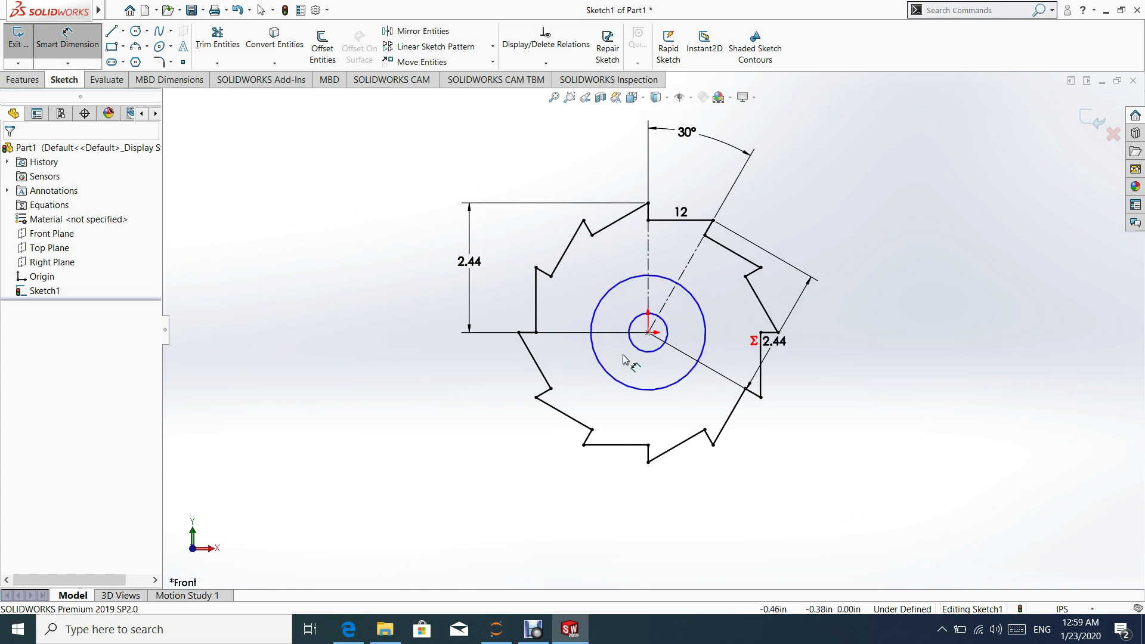
scroll(666, 333, "down", 2)
scroll(685, 313, "down", 2)
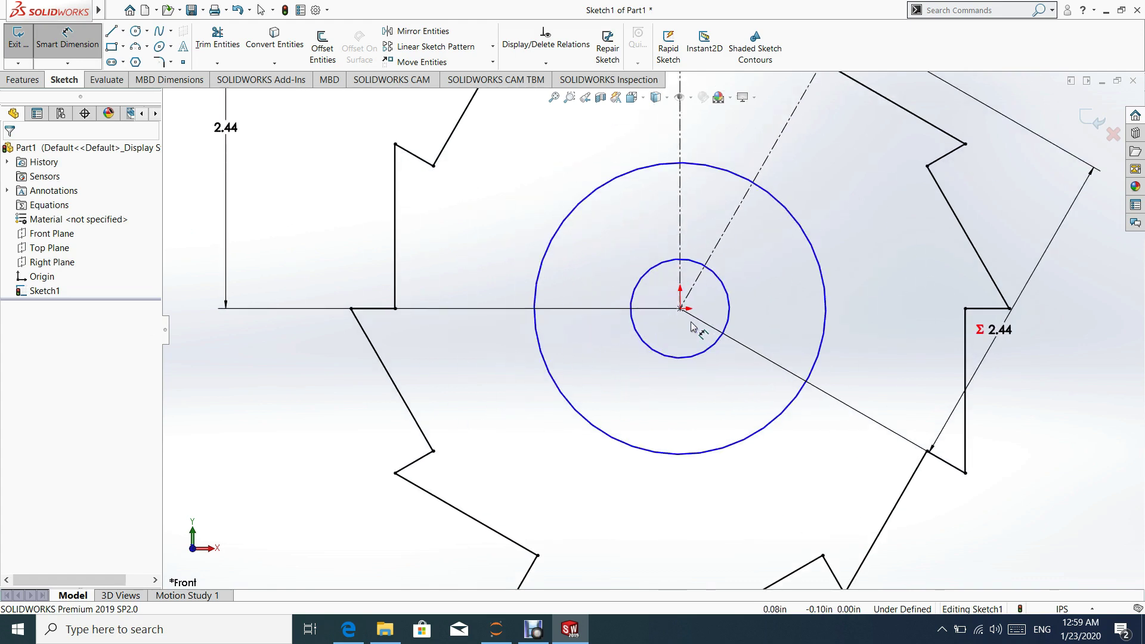
Step: Dimension the larger hub circle's diameter to 1.875 in
left_click(684, 311)
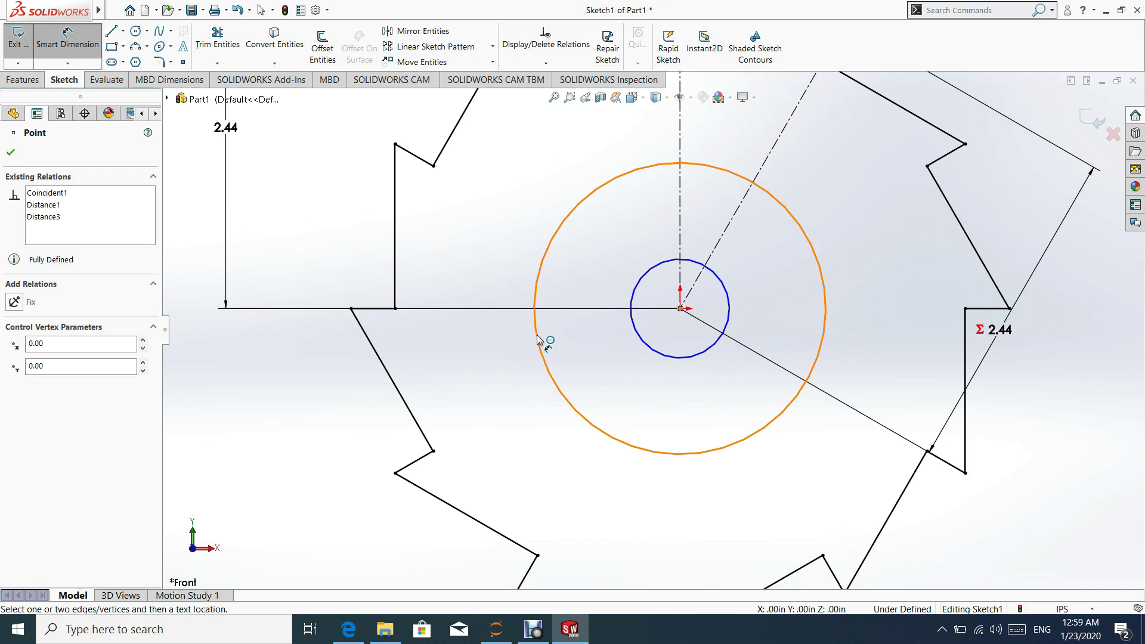
key("Escape")
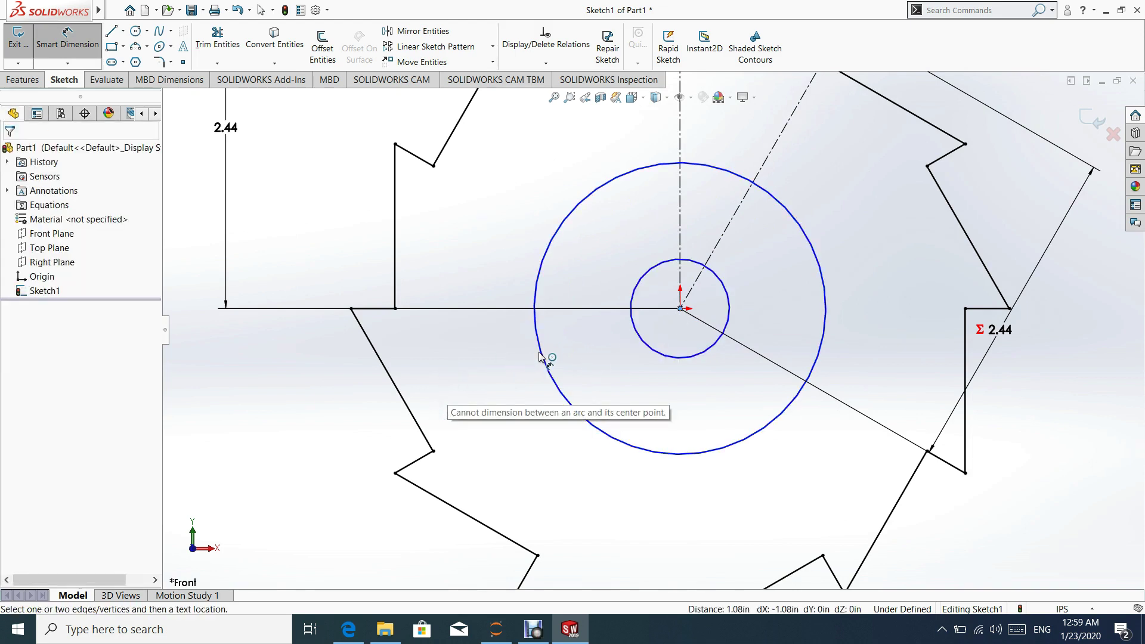
left_click(541, 357)
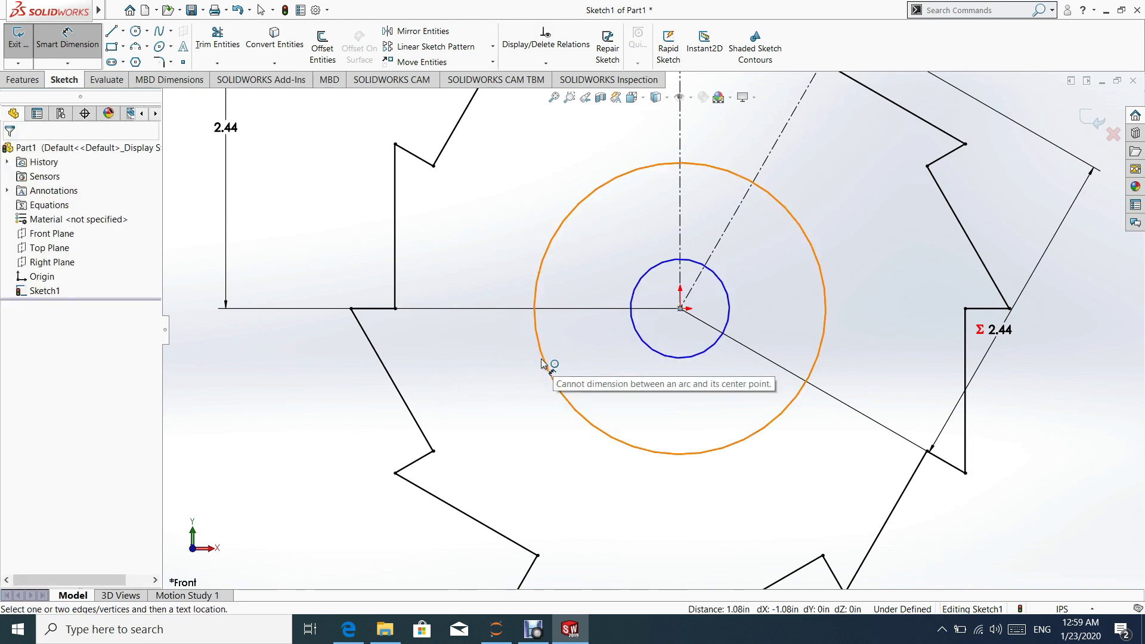
left_click(543, 361)
left_click(544, 363)
scroll(601, 385, "up", 5)
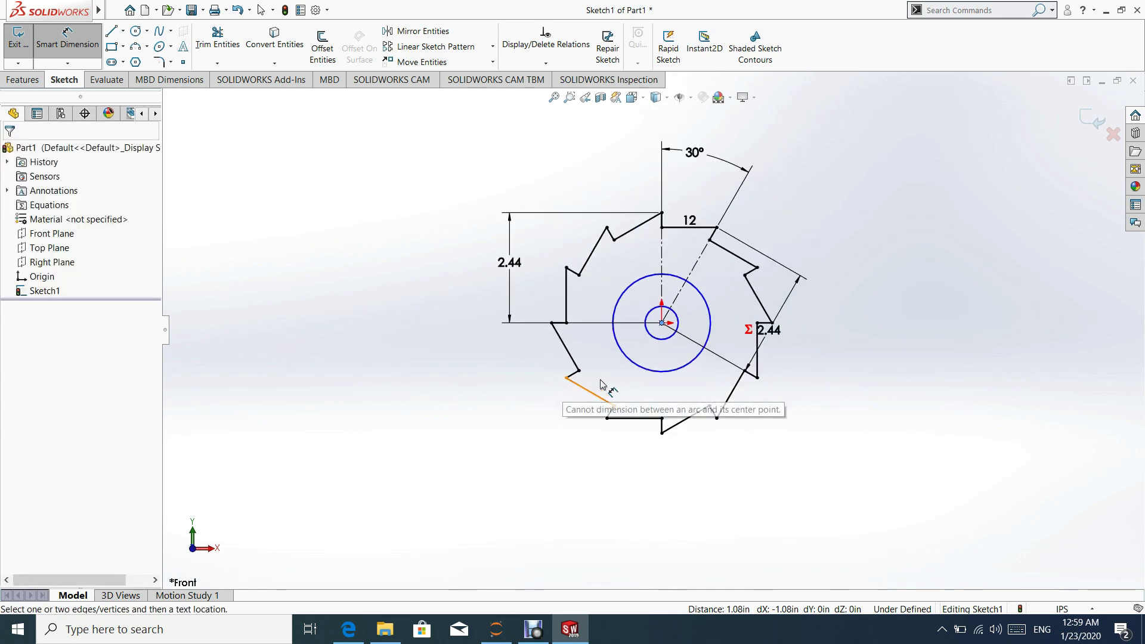
left_click(629, 358)
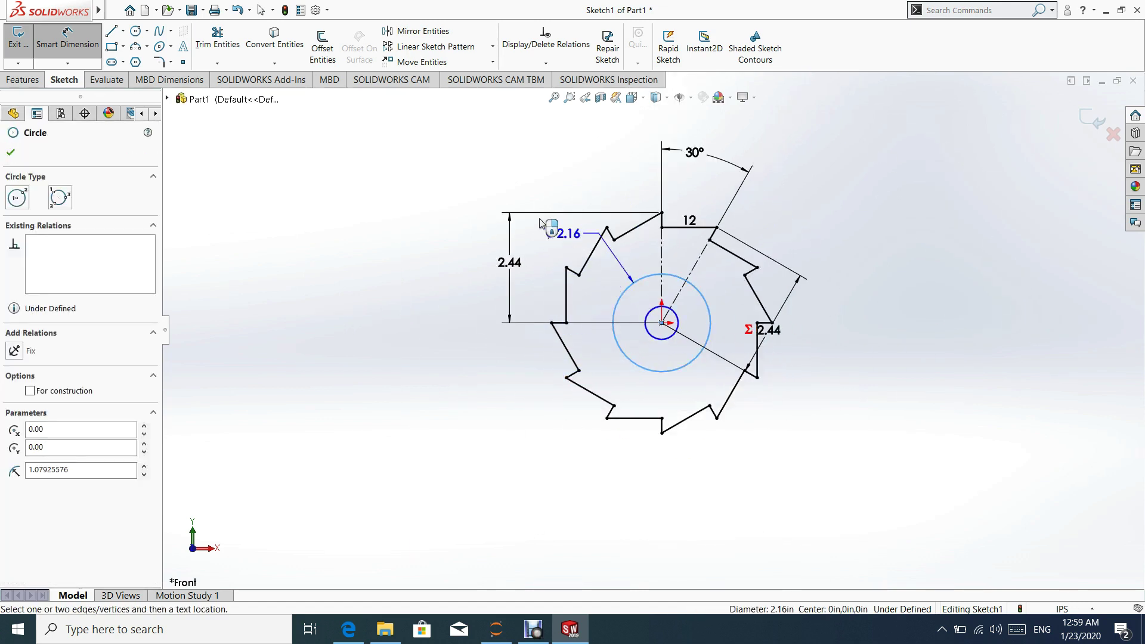
left_click(403, 211)
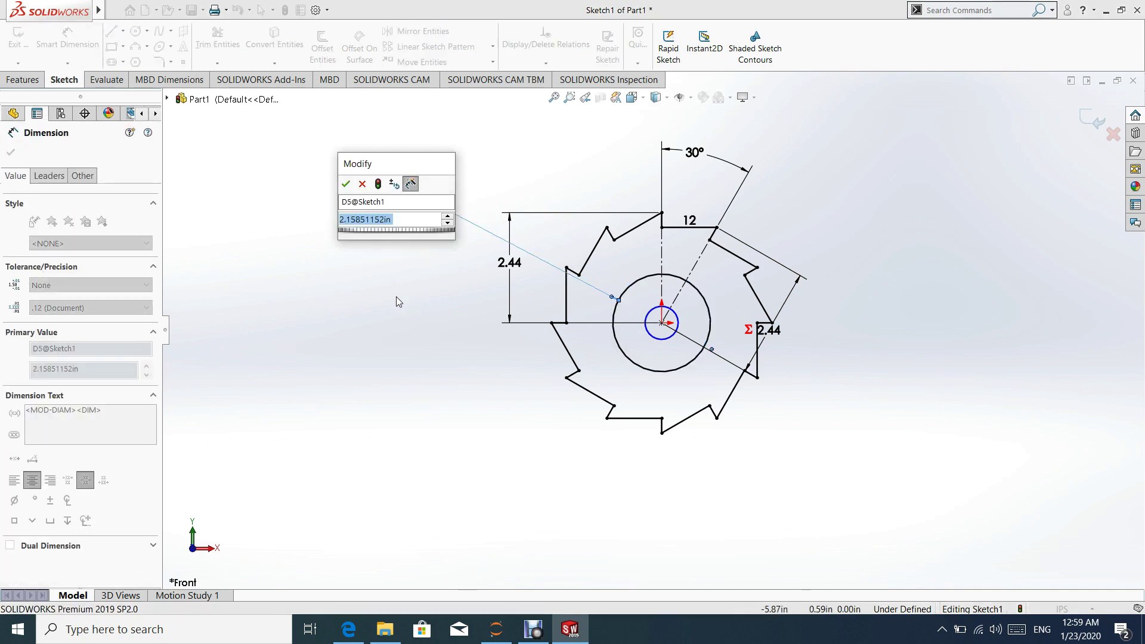
type("0.9")
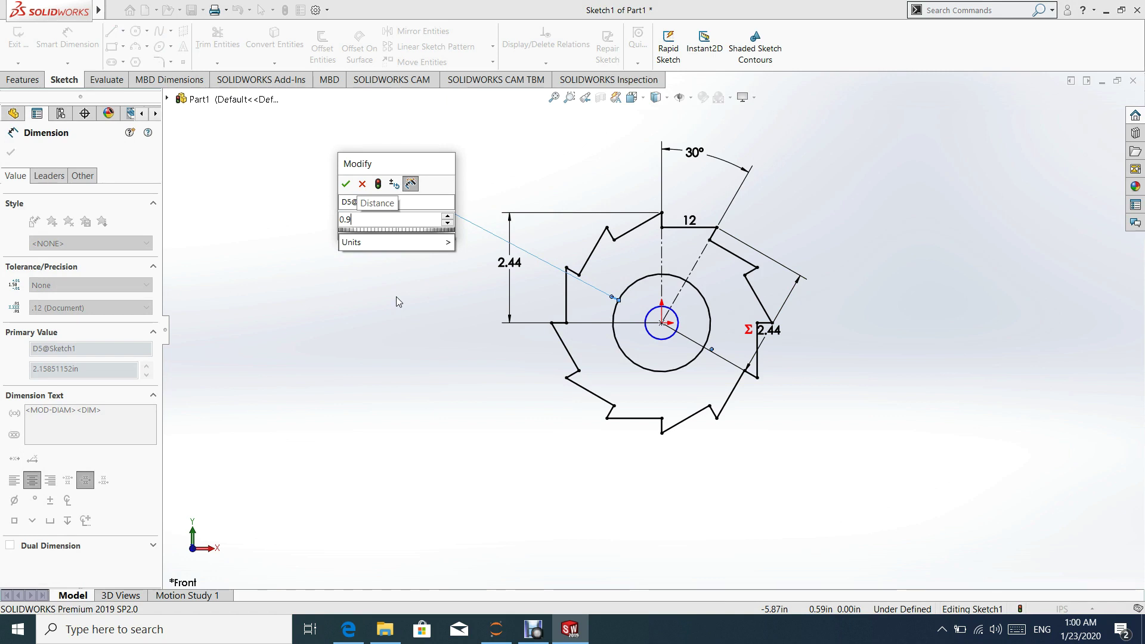
type("375")
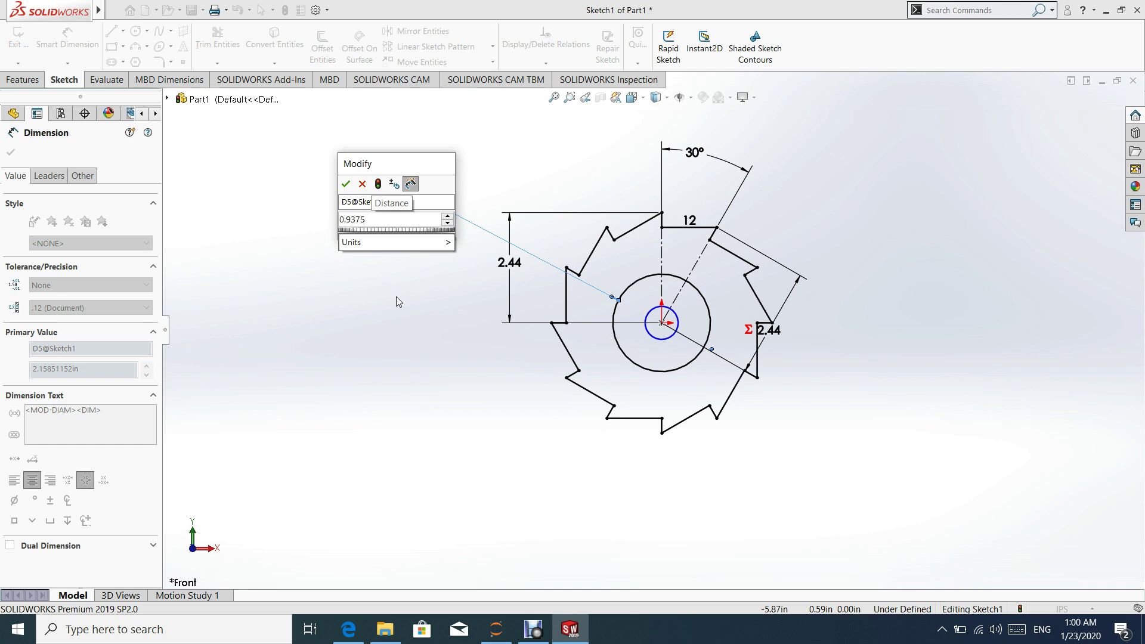
type("*2")
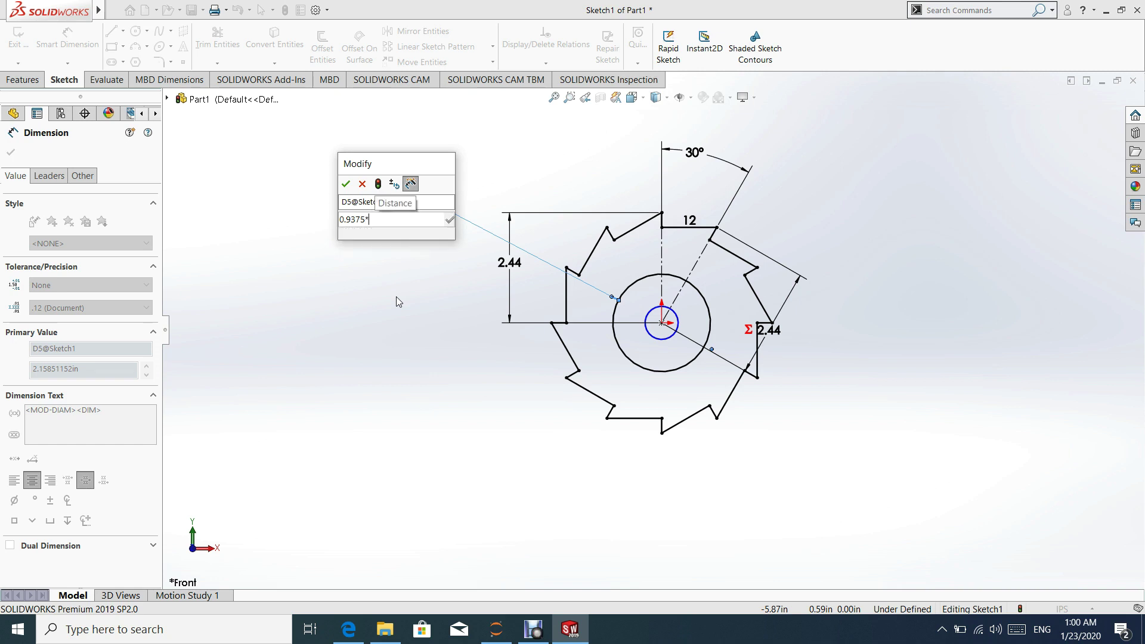
key("Return")
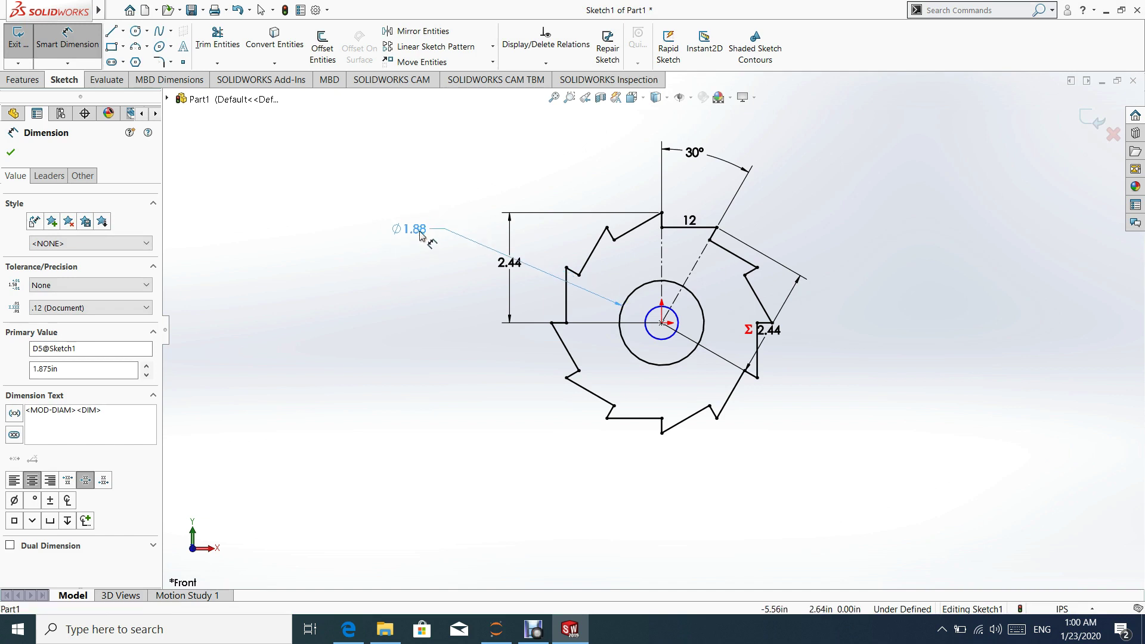
left_click(423, 238)
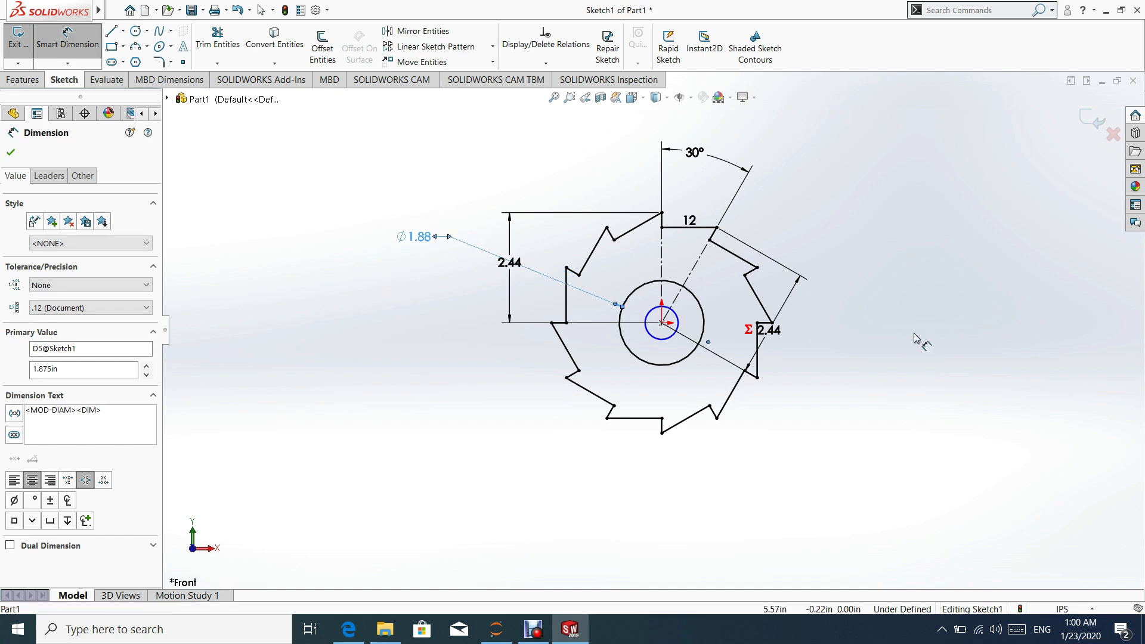
Step: Dimension the small centre circle's diameter to 0.9375 in
left_click(672, 340)
left_click(417, 374)
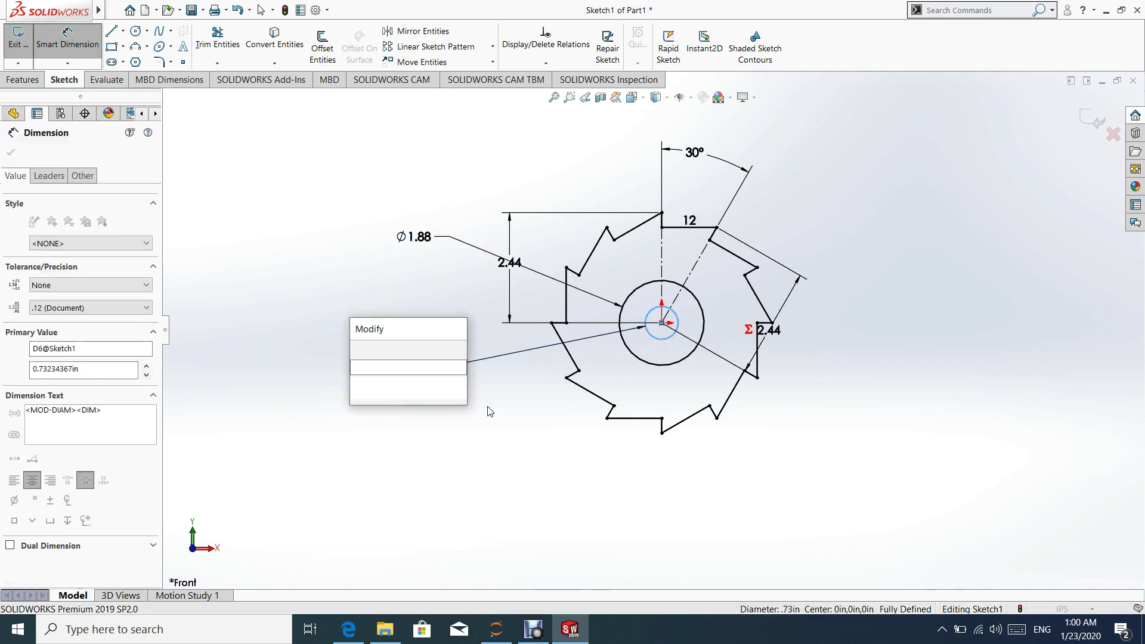
type("0.93")
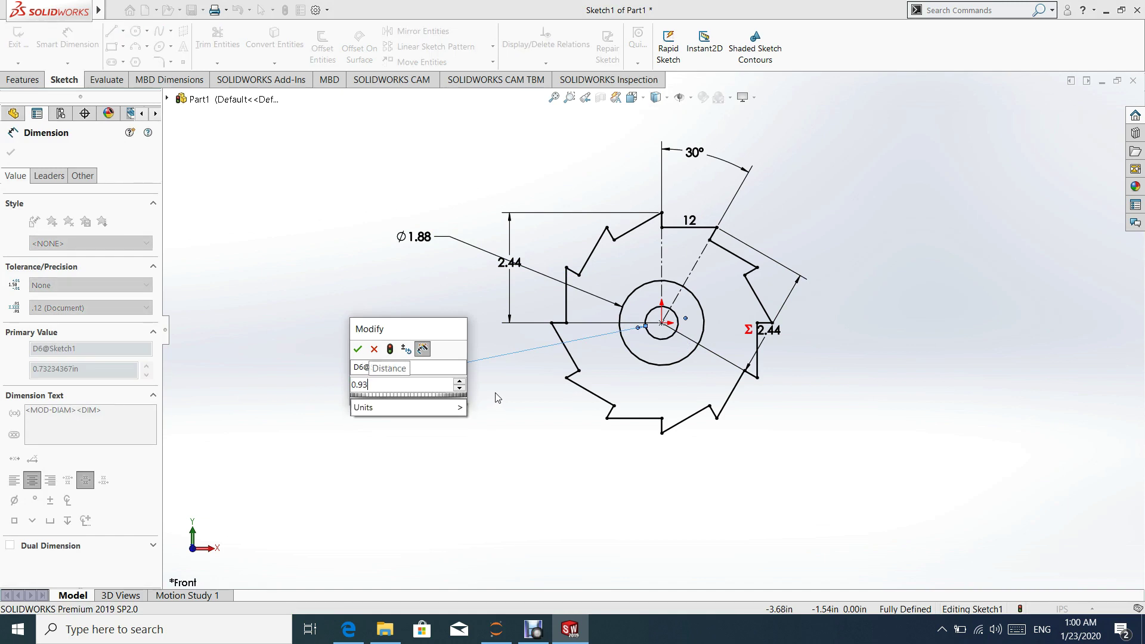
type("75")
key("Return")
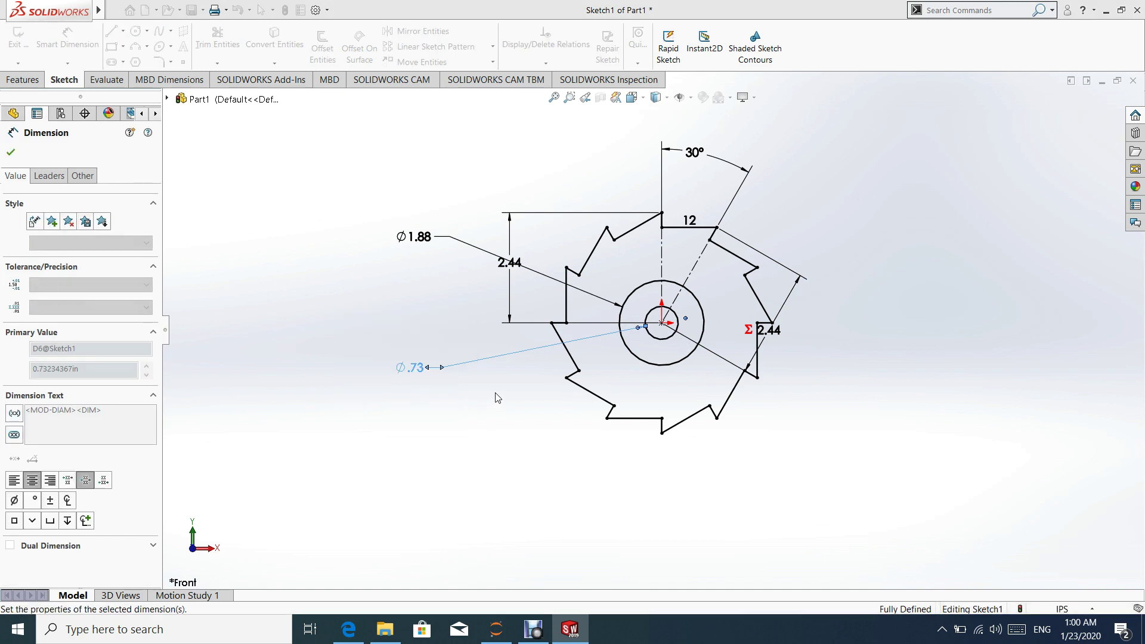
key("Escape")
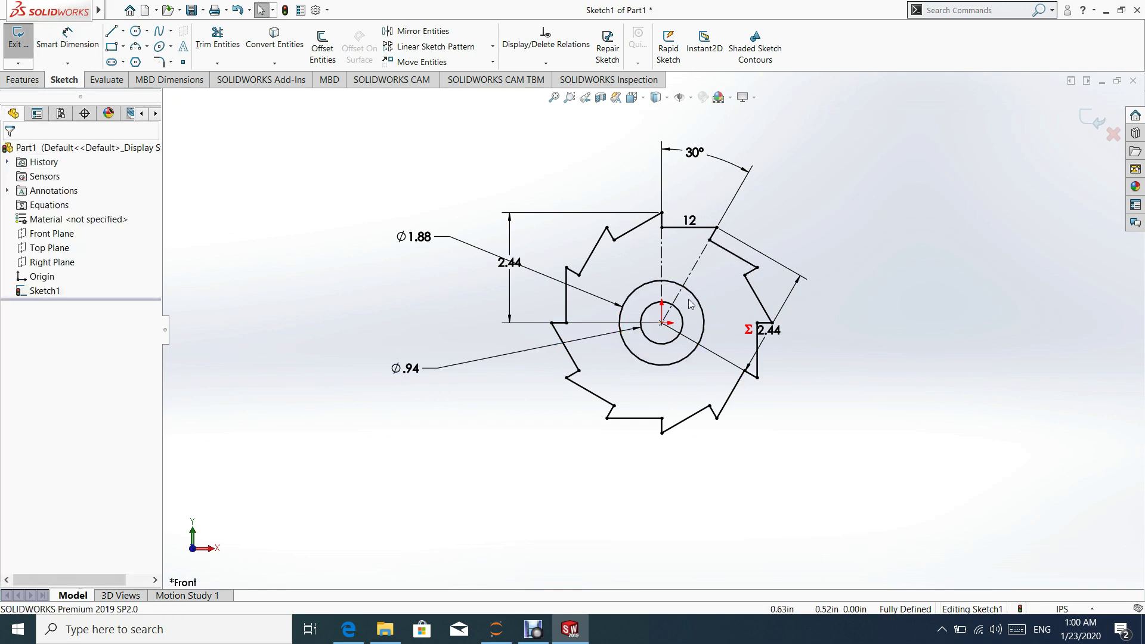
scroll(690, 305, "down", 3)
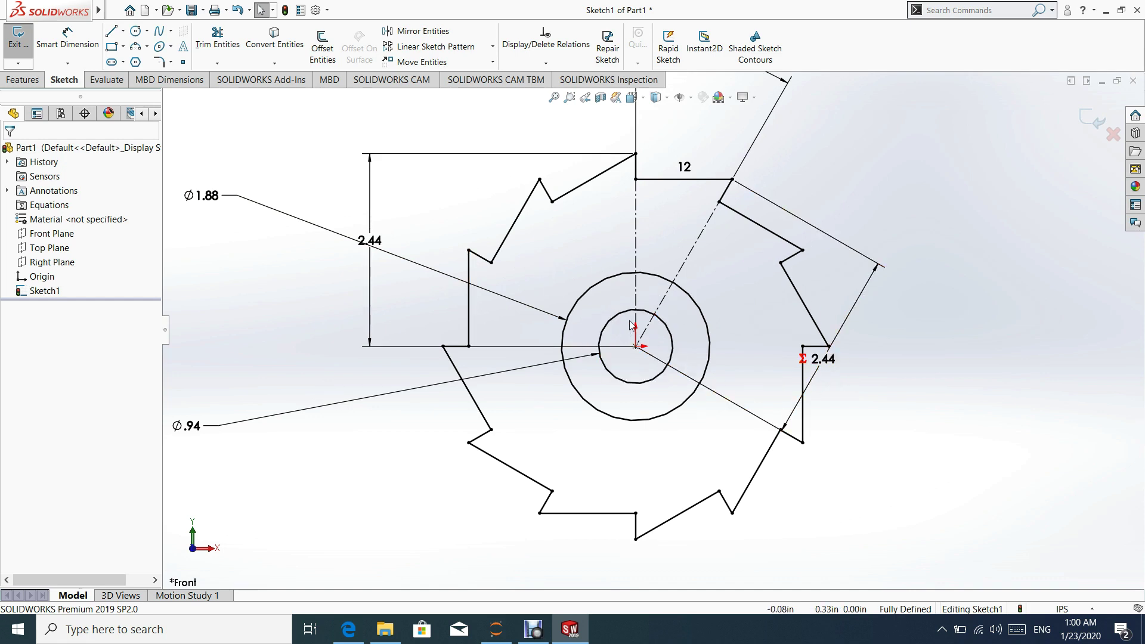
scroll(623, 318, "down", 2)
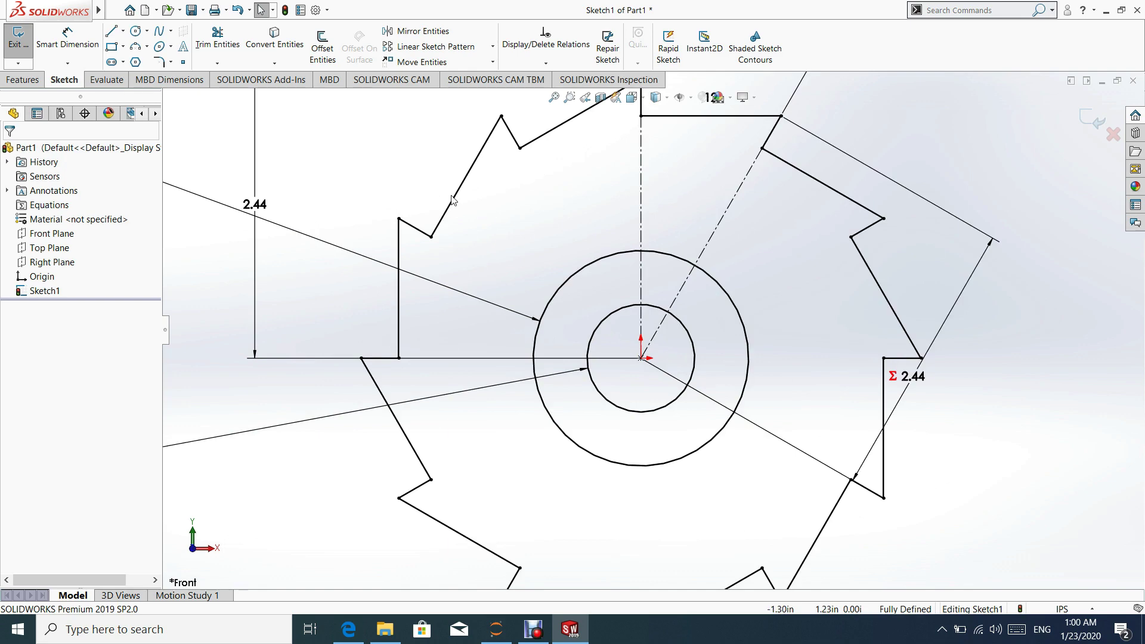
Step: Draw a small corner rectangle just above the origin for the keyway
left_click(110, 47)
scroll(682, 327, "down", 2)
scroll(665, 337, "down", 1)
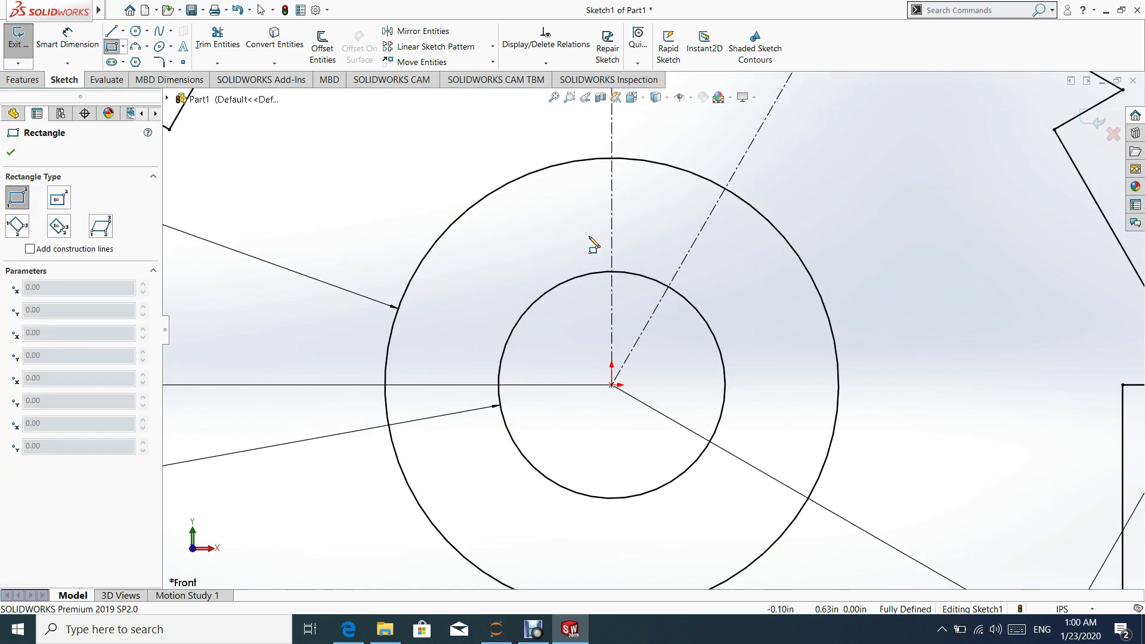
scroll(589, 237, "up", 3)
left_click(604, 239)
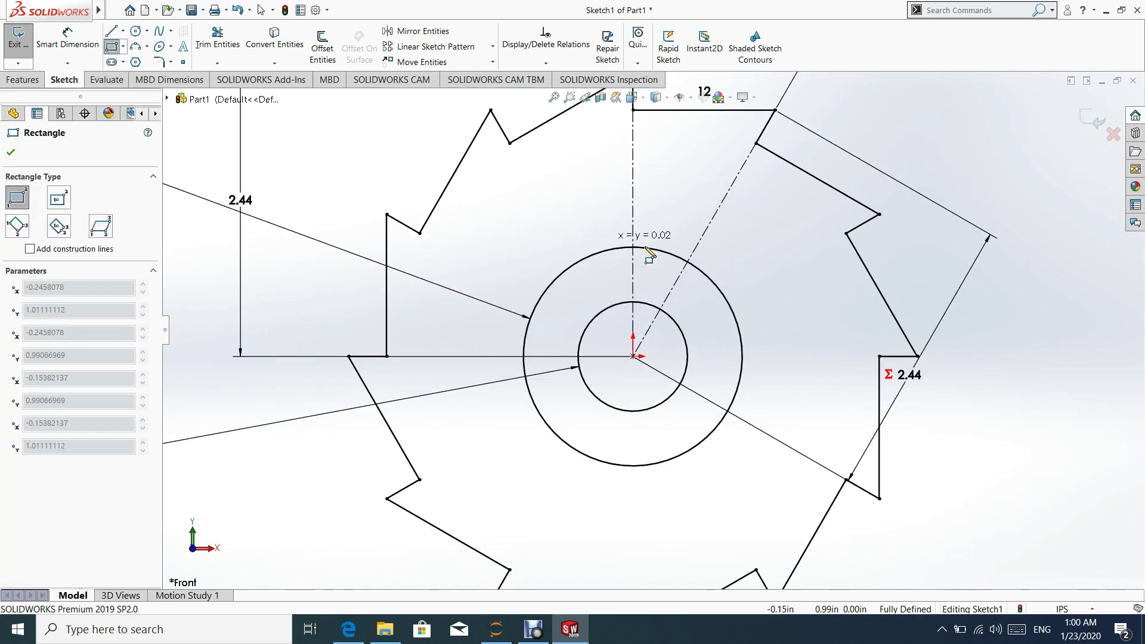
left_click(666, 279)
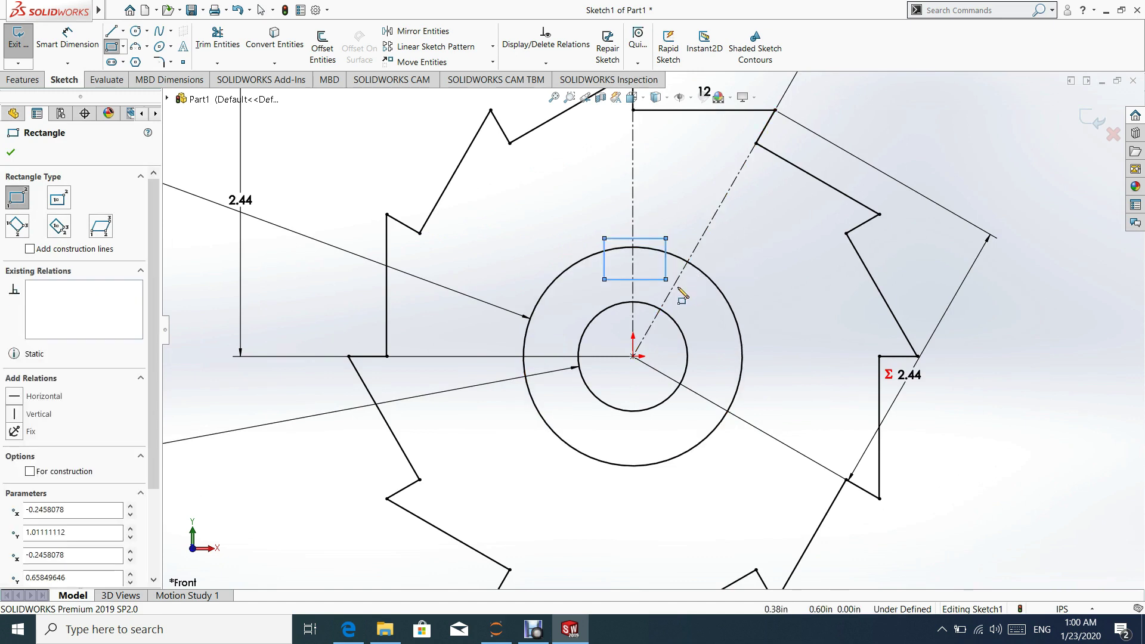
key("Escape")
Step: Add a Vertical relation between the rectangle's top-edge midpoint and the origin
right_click(657, 248)
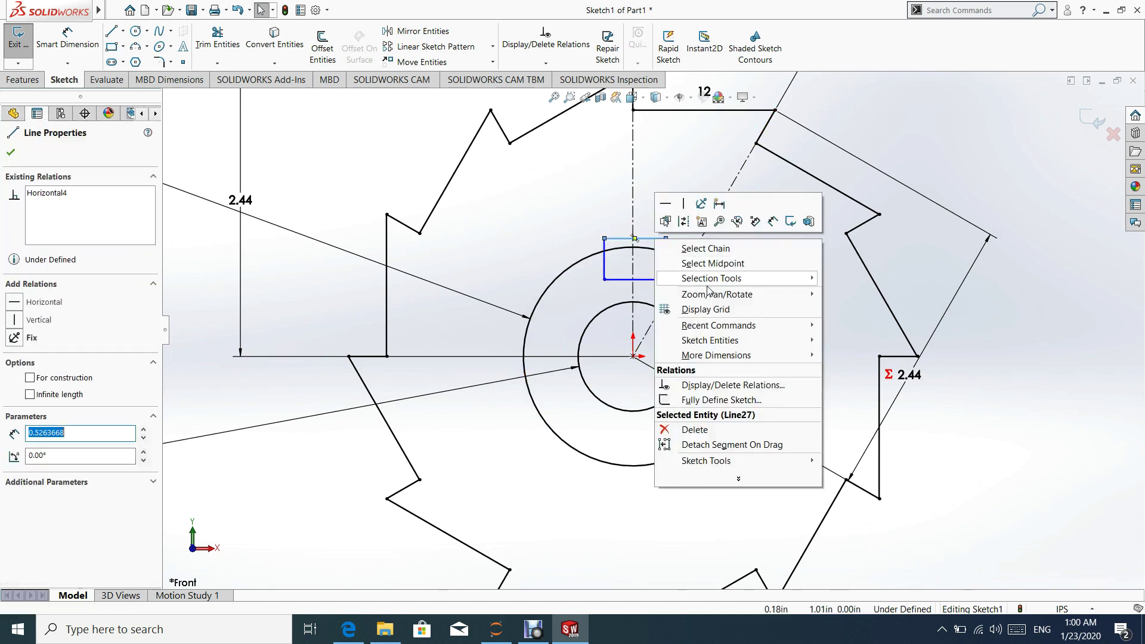
left_click(706, 235)
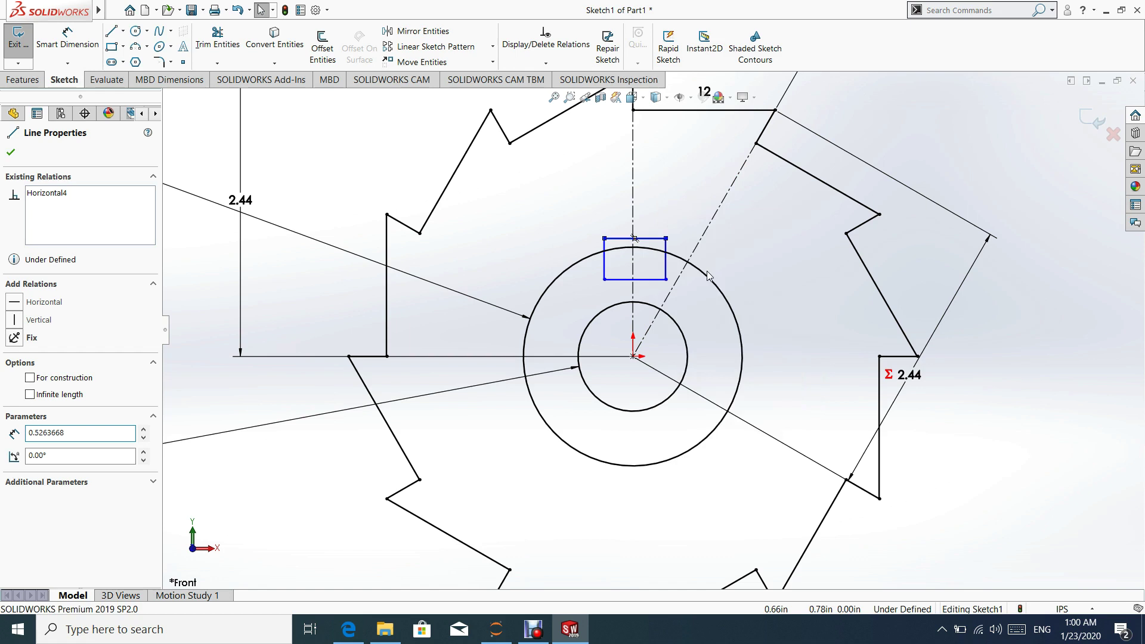
left_click(632, 355)
left_click(634, 237, "ctrl")
left_click(684, 305)
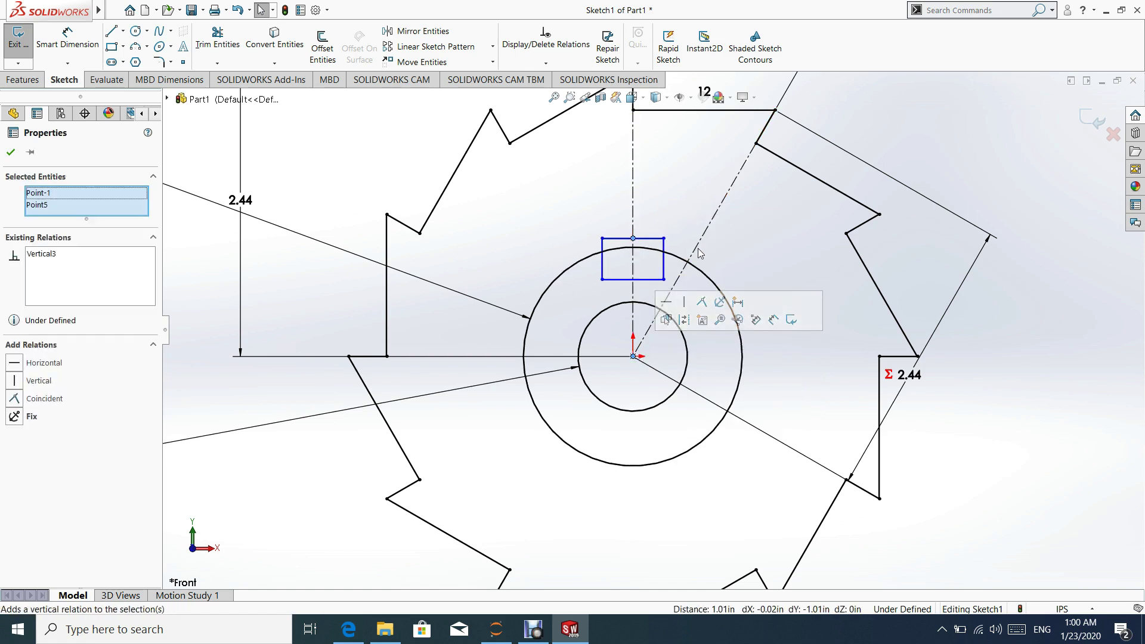
left_click(686, 196)
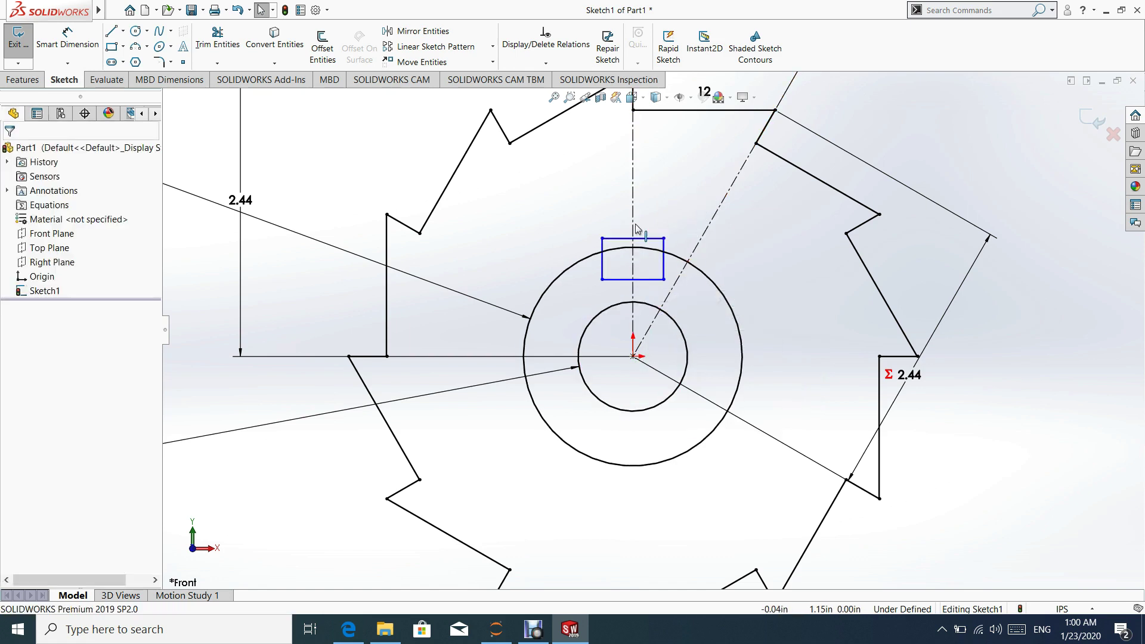
Step: Make the rectangle's top edge tangent to the Ø1.88 hub circle
left_click(653, 240)
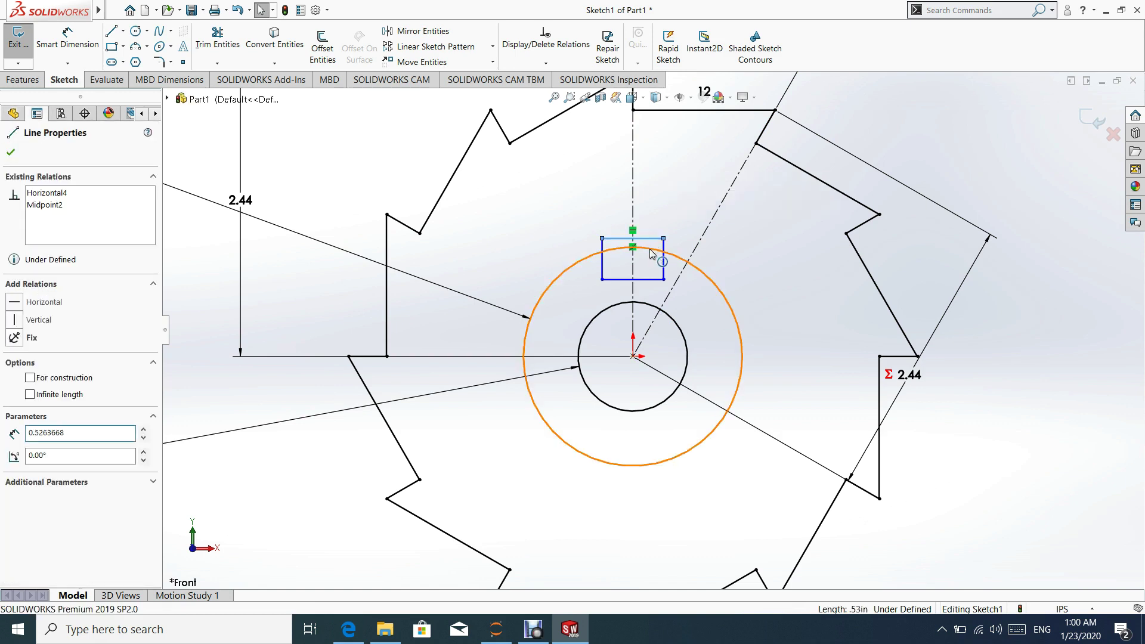
left_click(653, 250, "ctrl")
left_click(685, 199)
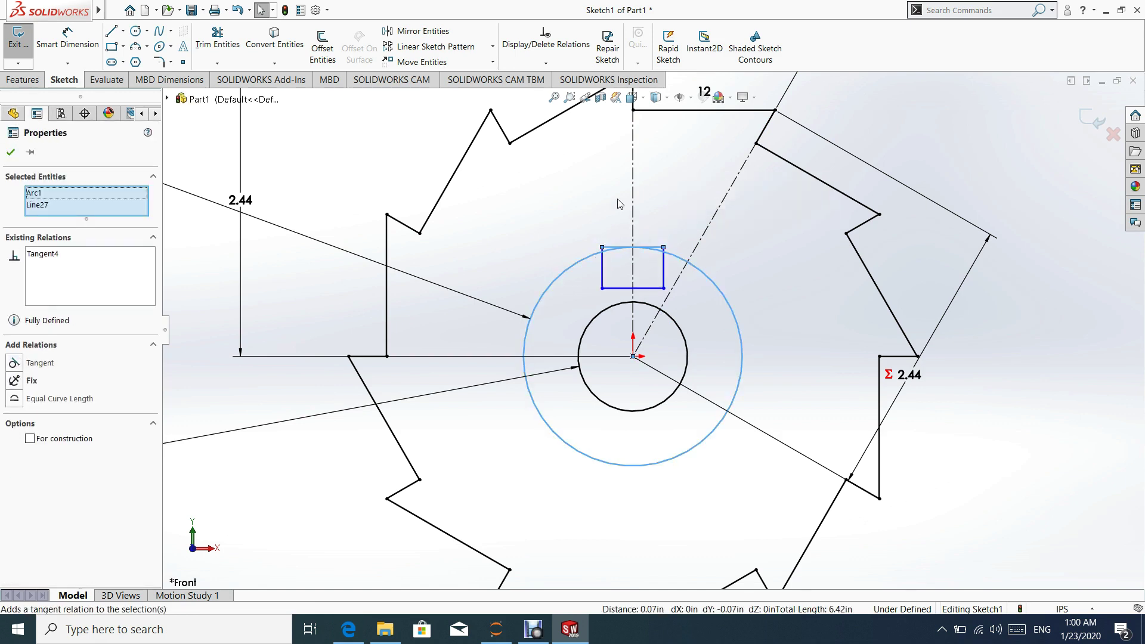
left_click(579, 208)
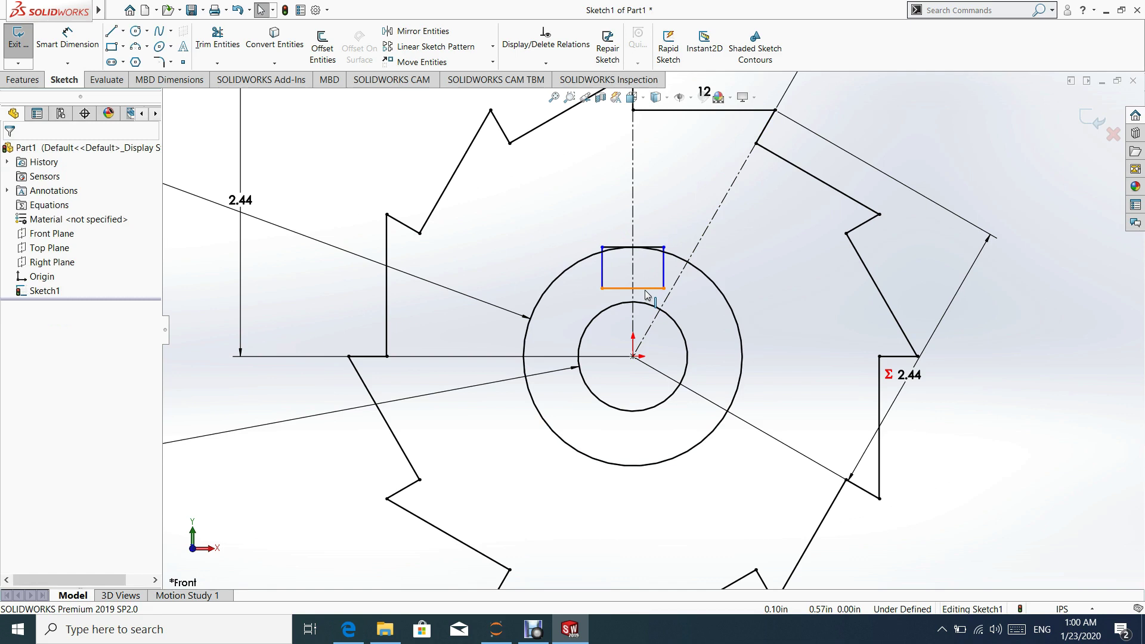
key("d")
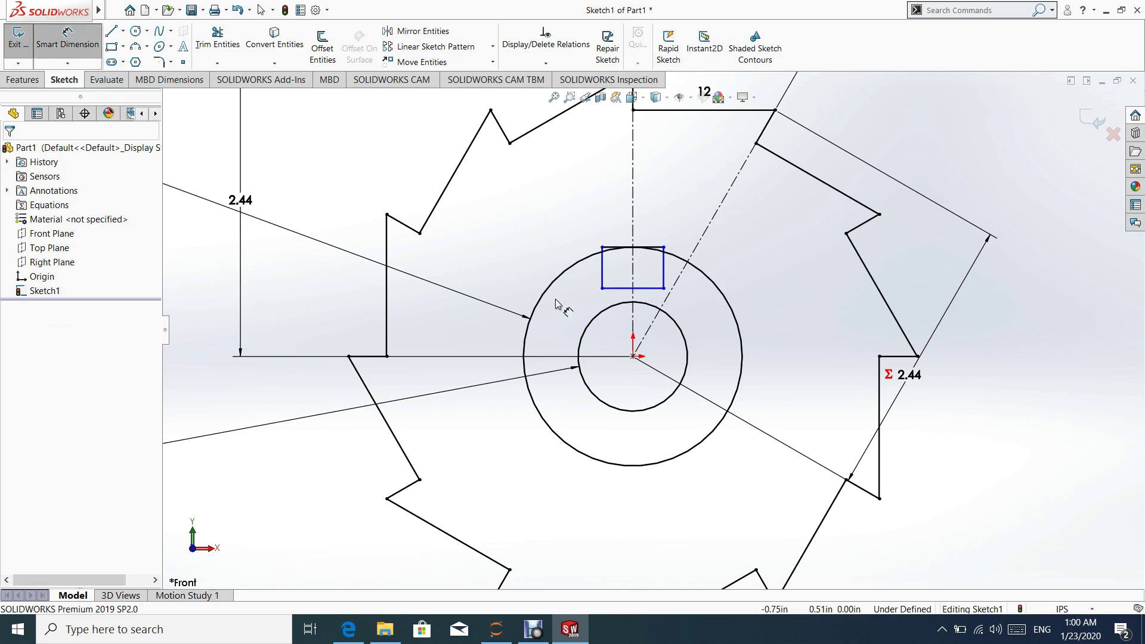
Step: Dimension the keyway 0.25 high by 0.25 wide, zoom to fit, and exit the sketch
left_click(592, 275)
left_click(498, 270)
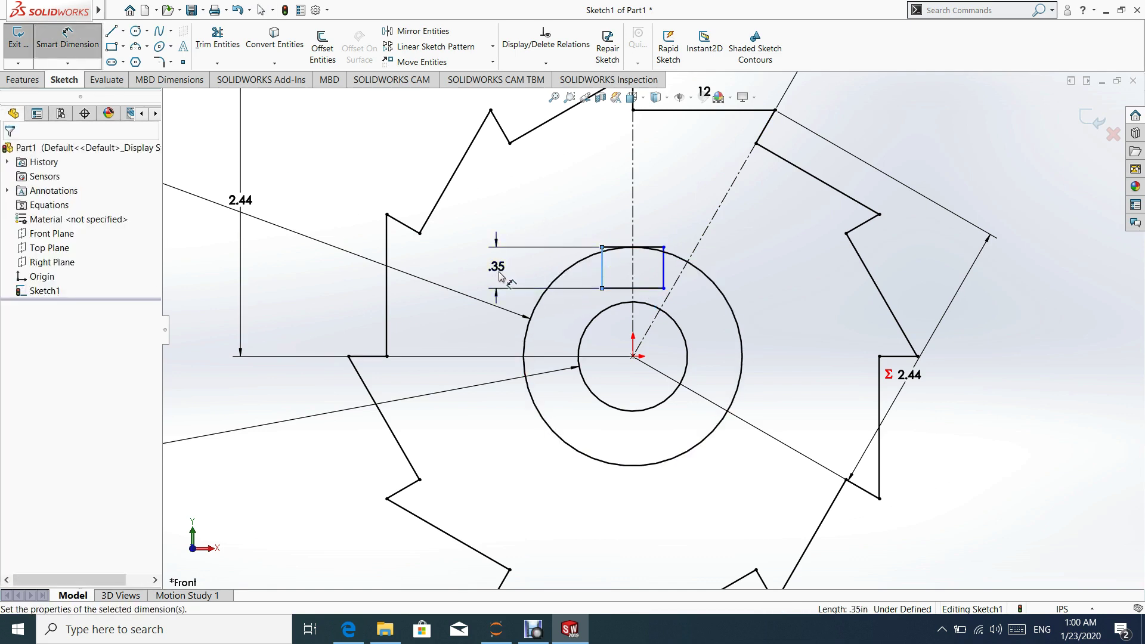
type("0.25")
key("Return")
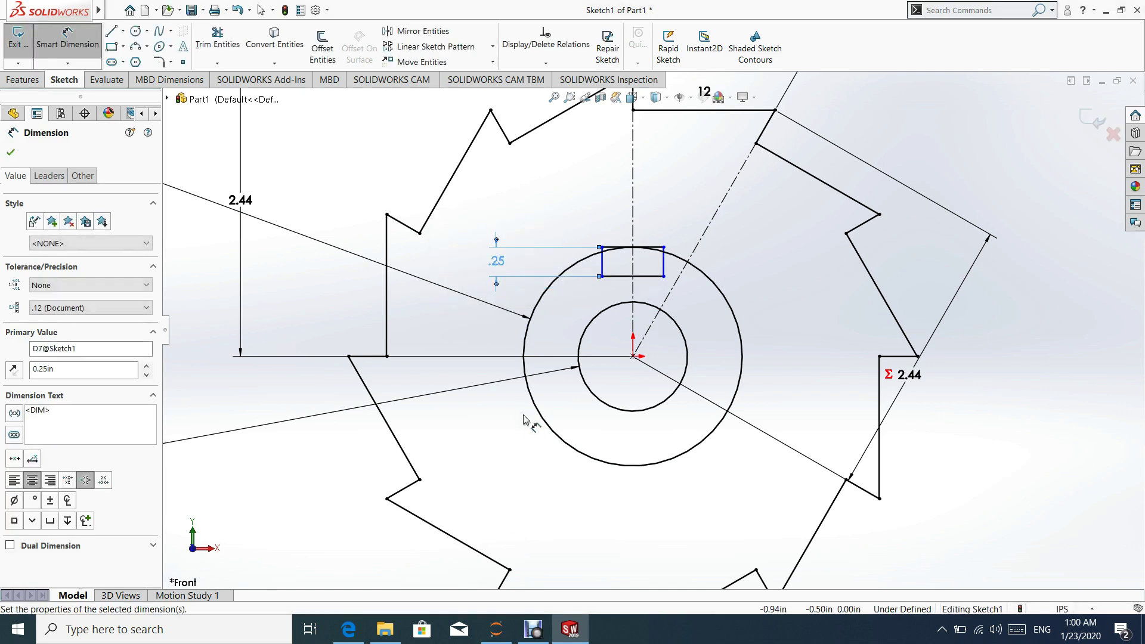
left_click(643, 255)
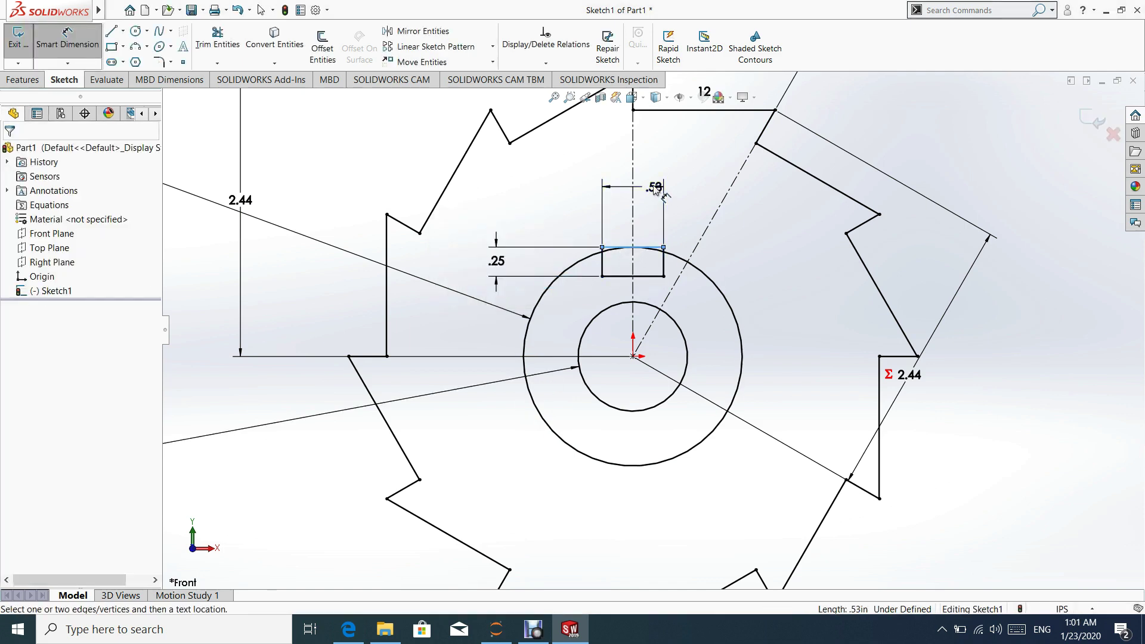
left_click(657, 193)
type("0.25")
key("Return")
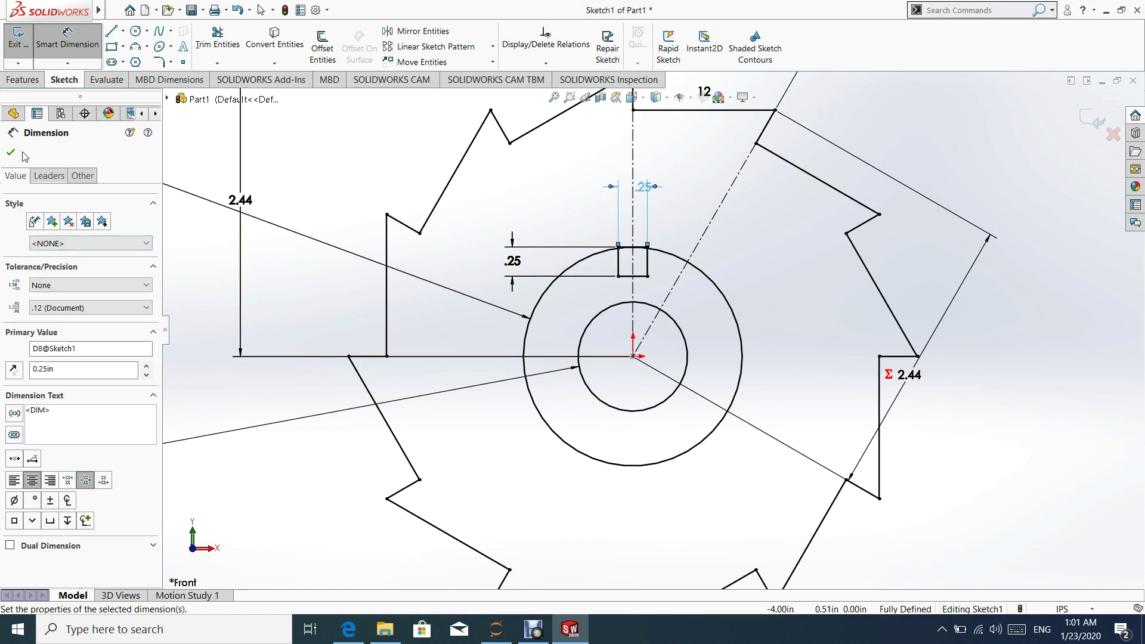
left_click(11, 152)
key("f")
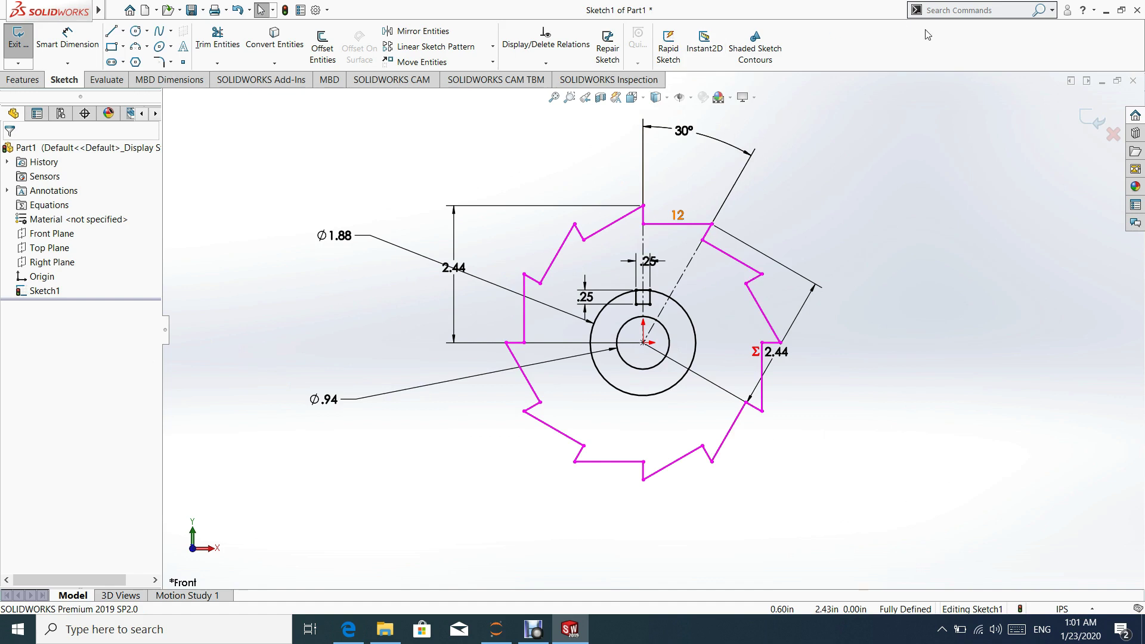
left_click(1094, 119)
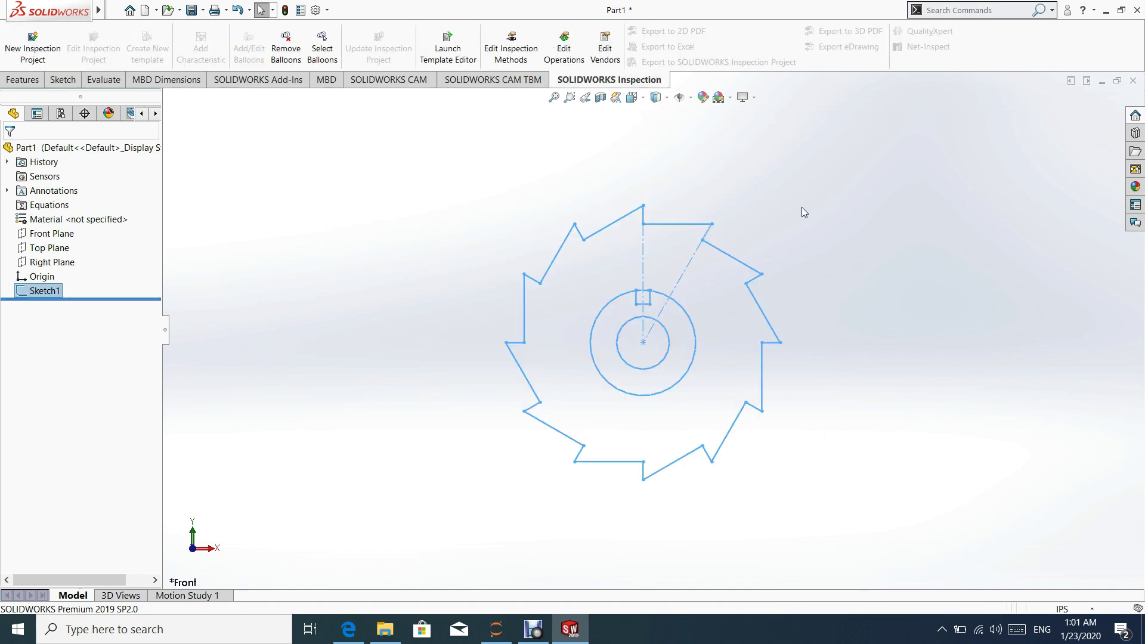
Step: Select the toothed disc, keyway and sliver regions for an Extruded Boss/Base
middle_click_drag(800, 209, 726, 250)
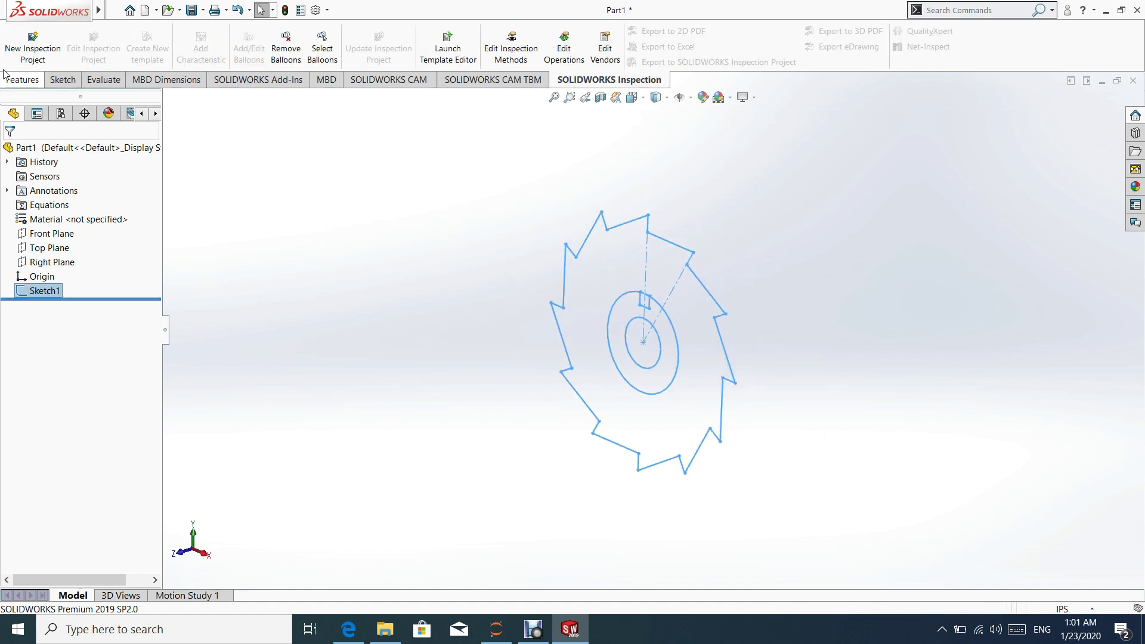
left_click(22, 80)
left_click(24, 47)
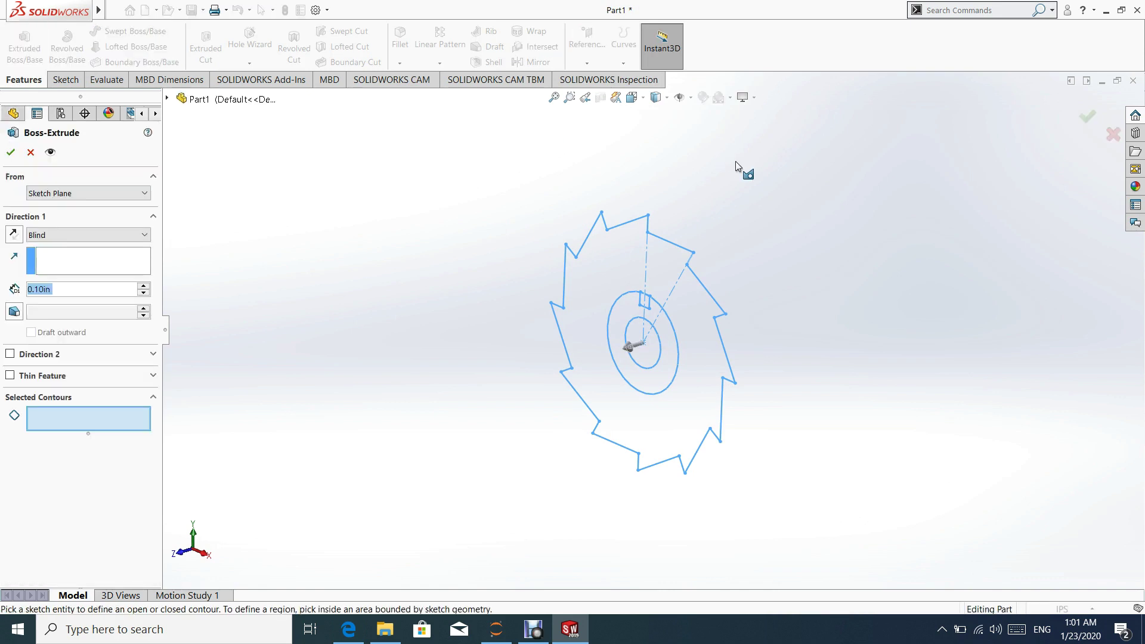
left_click(105, 417)
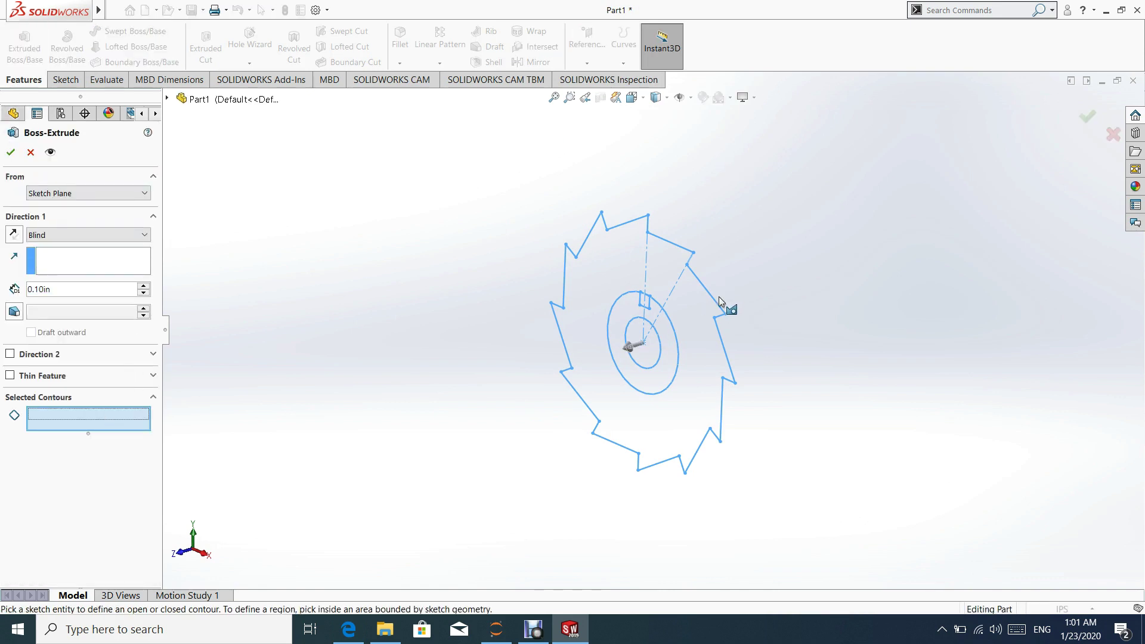
left_click(686, 340)
scroll(685, 345, "down", 3)
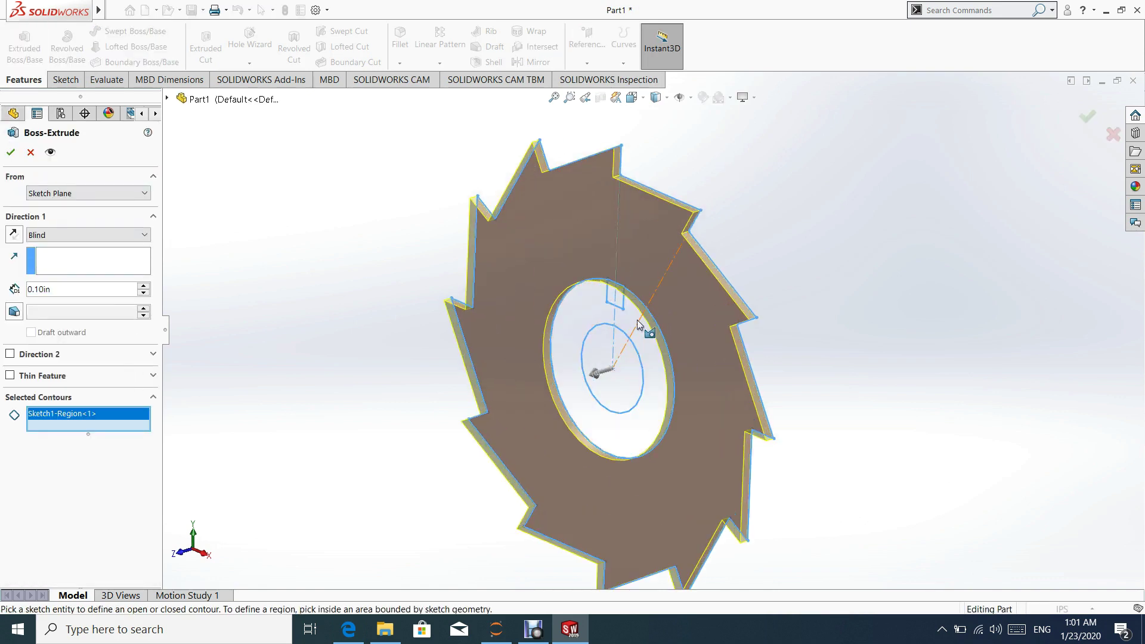
left_click(633, 314)
scroll(635, 318, "down", 2)
scroll(655, 323, "down", 3)
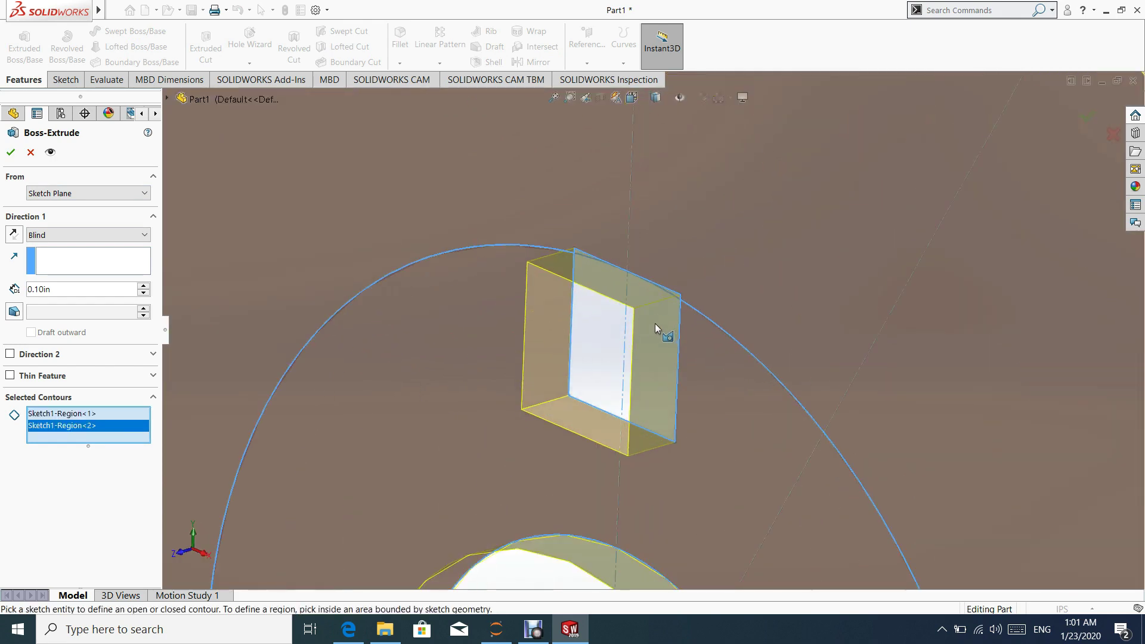
left_click(622, 319)
scroll(573, 277, "down", 2)
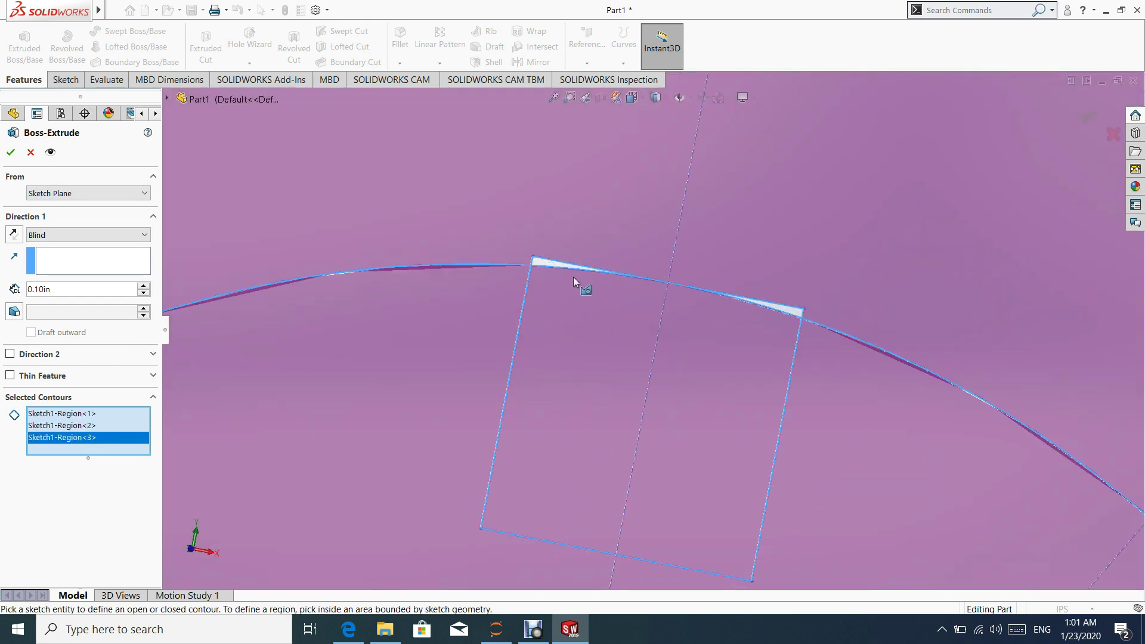
scroll(573, 277, "down", 2)
left_click(531, 300)
scroll(866, 373, "up", 2)
scroll(919, 393, "up", 1)
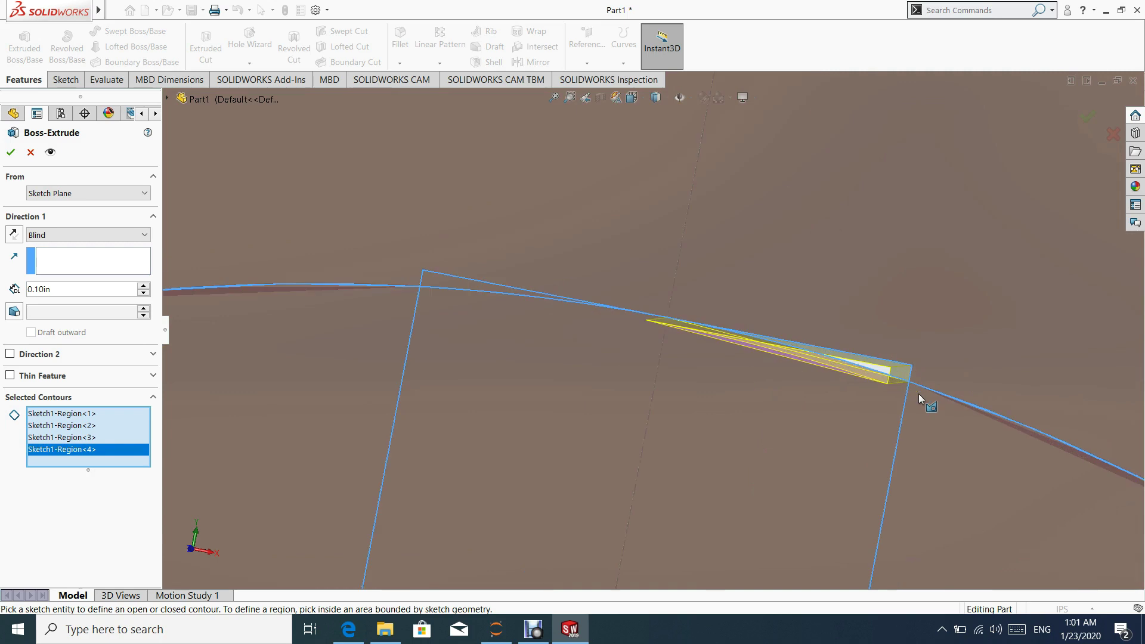
scroll(815, 331, "down", 2)
scroll(706, 328, "down", 2)
left_click(707, 329)
scroll(784, 430, "up", 2)
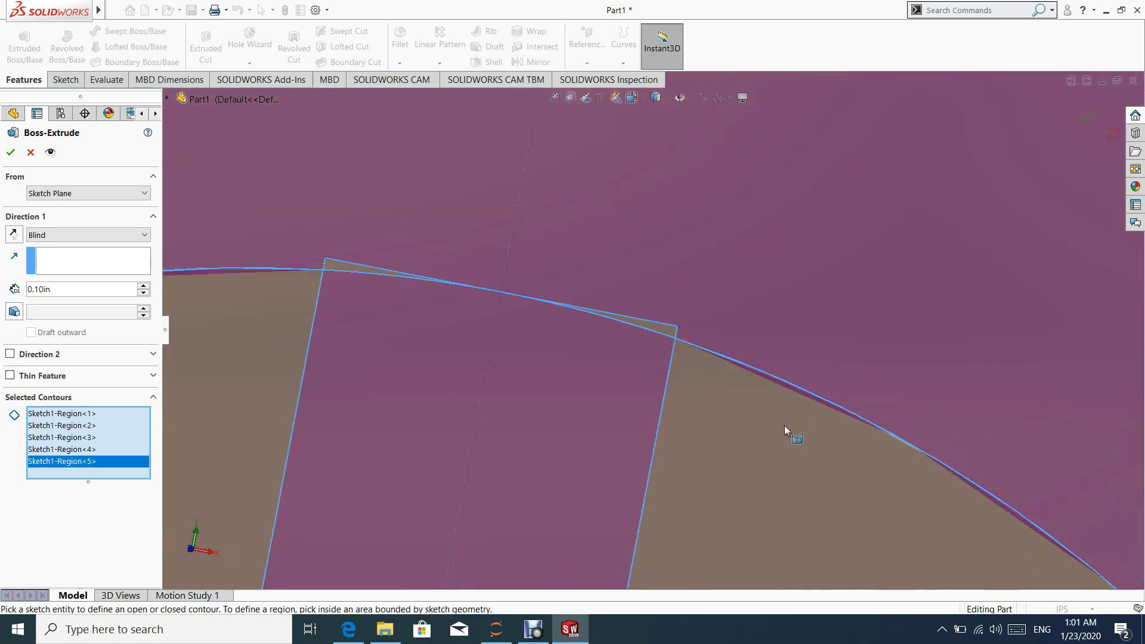
scroll(785, 431, "up", 3)
scroll(754, 427, "up", 2)
Step: Set the extrusion depth to 0.8125-0.4375 (0.375 in) and confirm
mouse_move(749, 427)
middle_mouse_down()
mouse_move(634, 407)
mouse_move(653, 334)
middle_mouse_up()
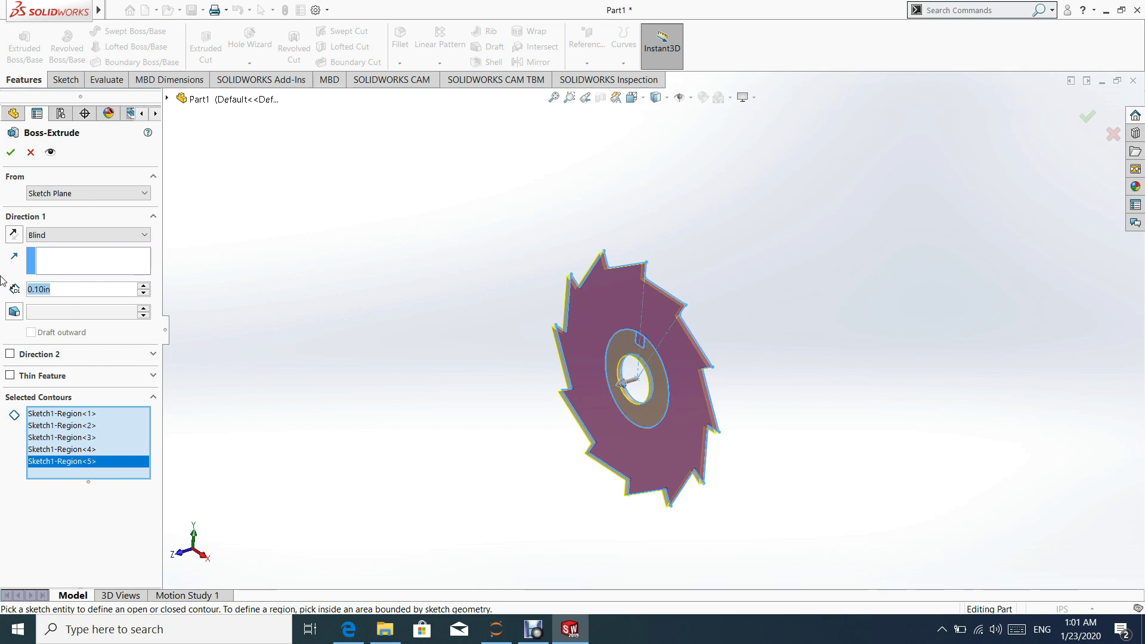
type("0.8")
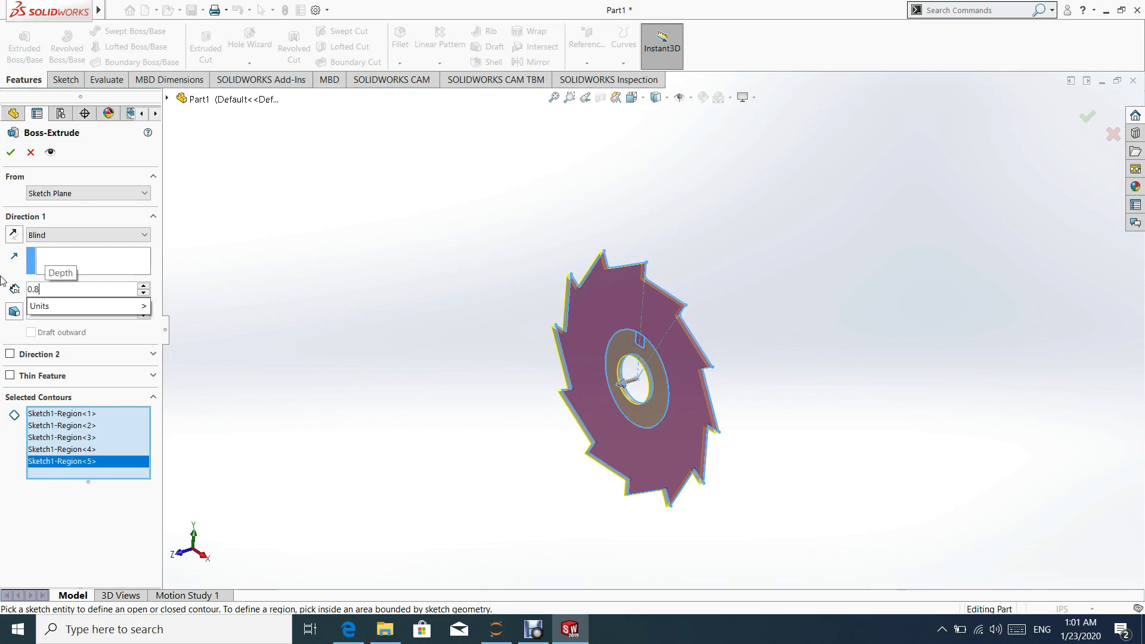
type("125-")
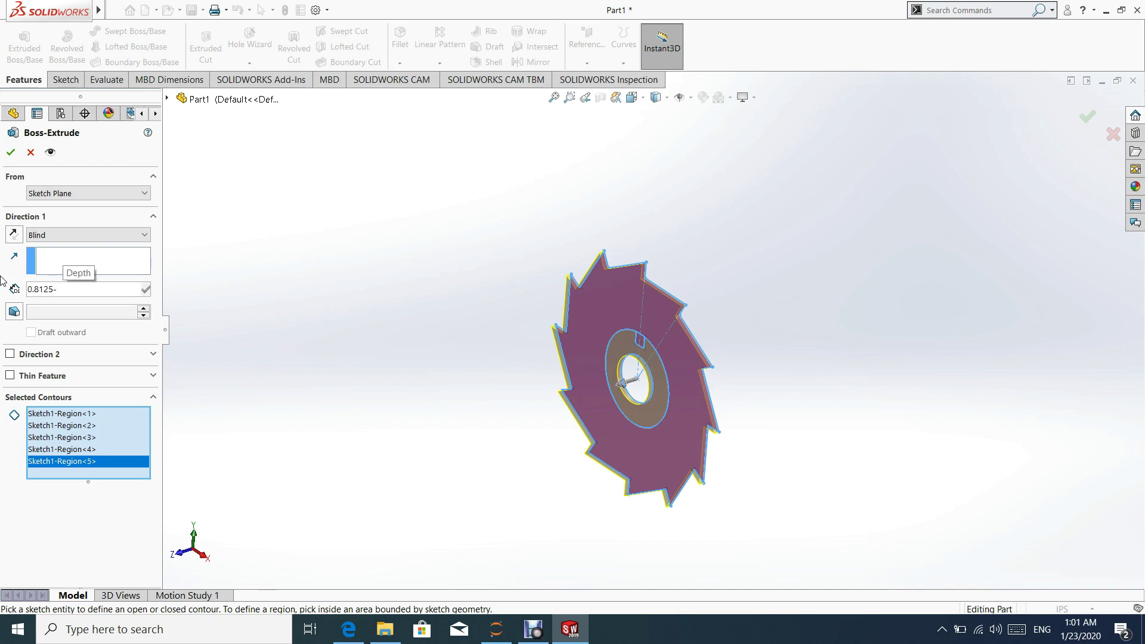
type("0.4")
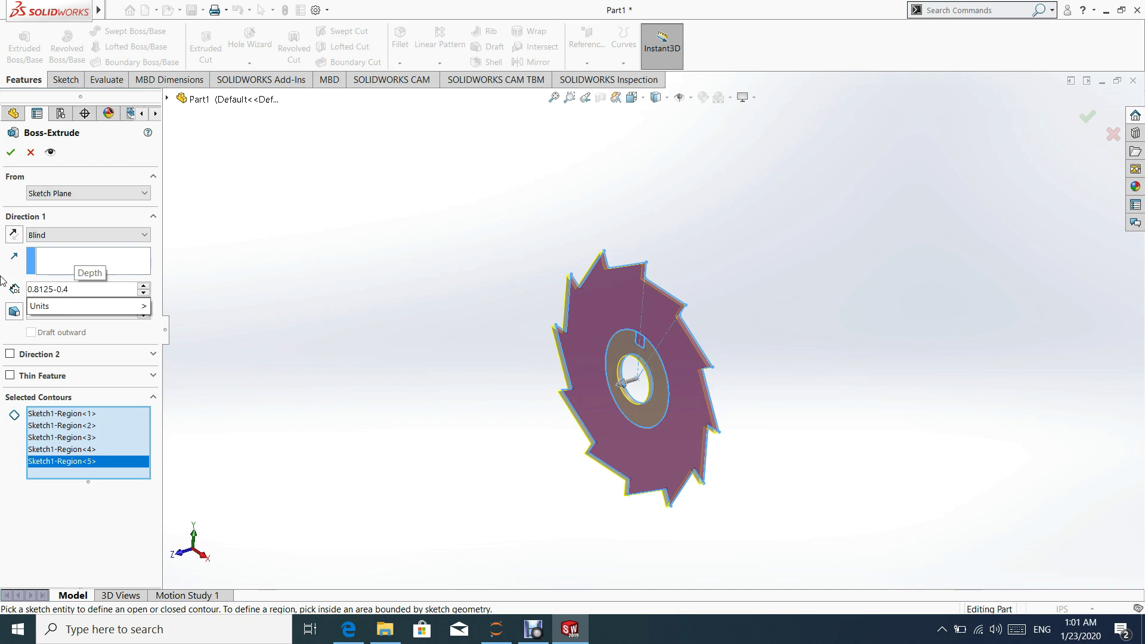
type("375")
key("Return")
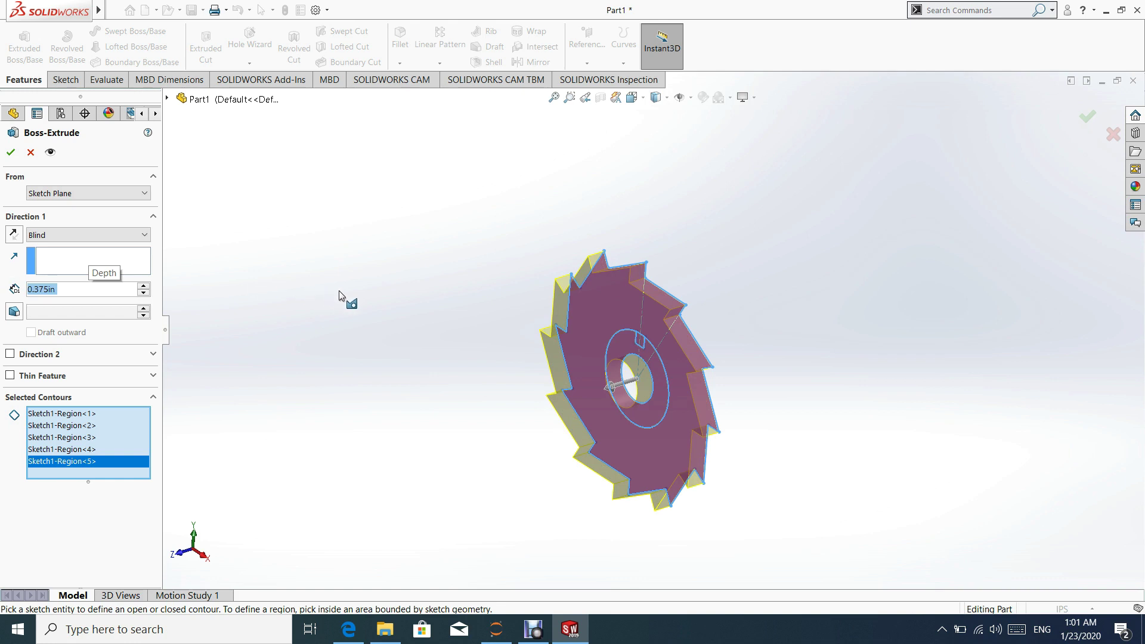
left_click(11, 153)
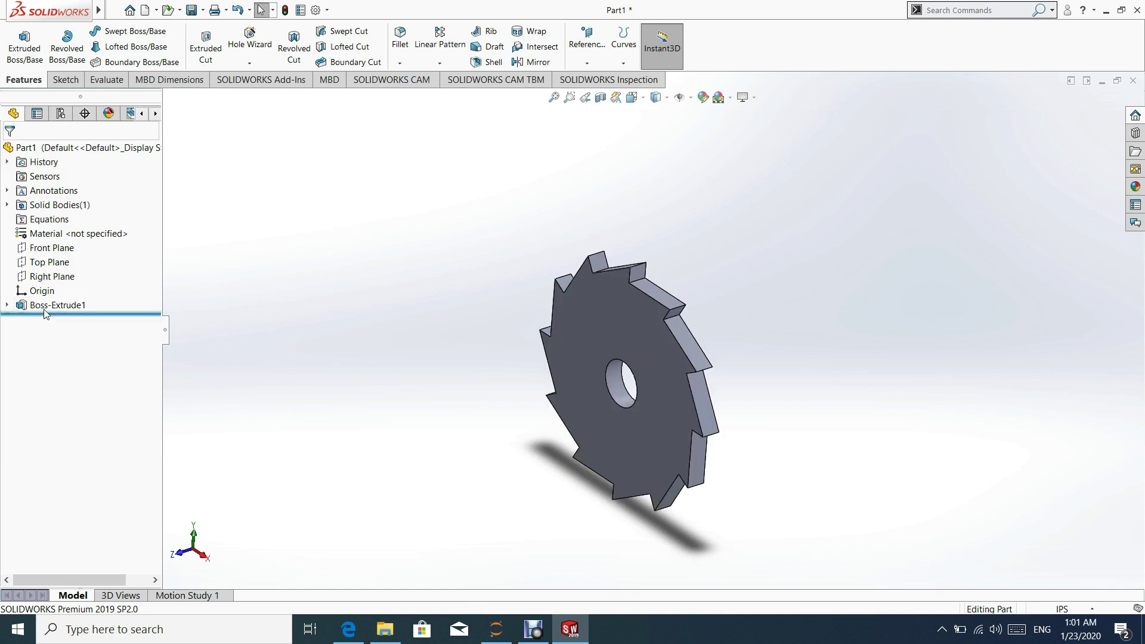
Step: Start a second Boss-Extrude from the blade sketch, beginning at the disc's front face
left_click(7, 306)
left_click(56, 319)
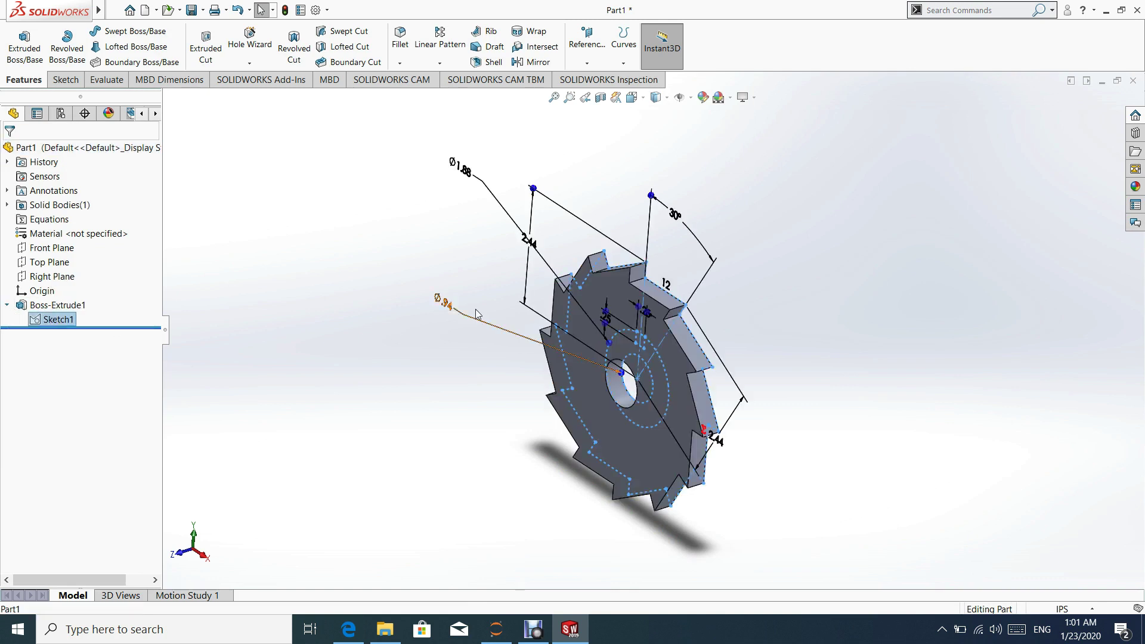
left_click(27, 49)
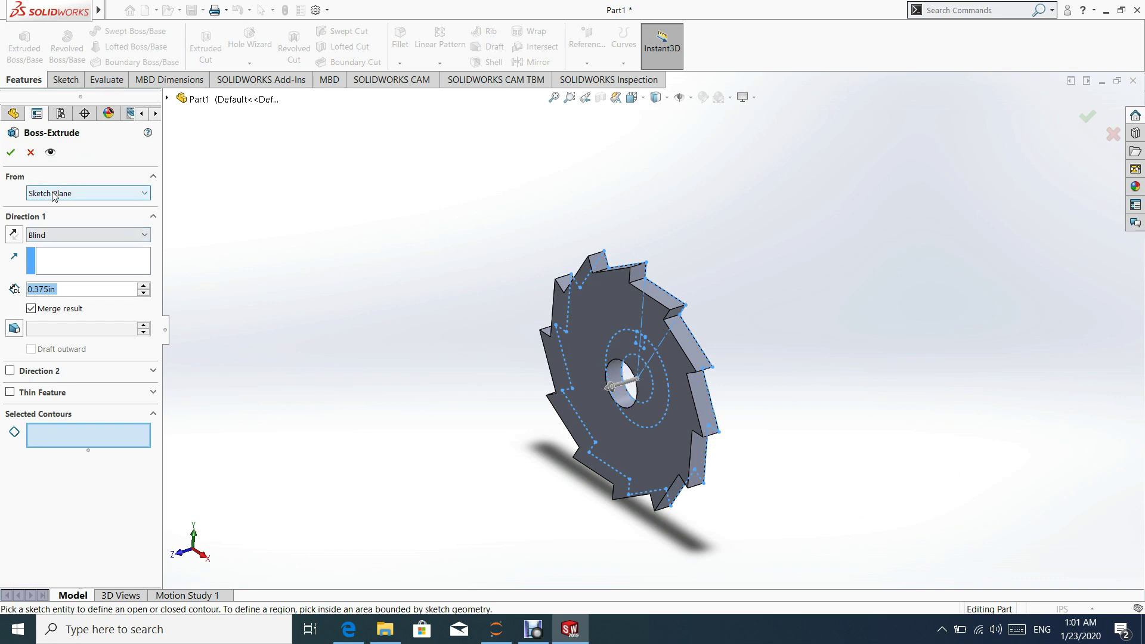
left_click(88, 194)
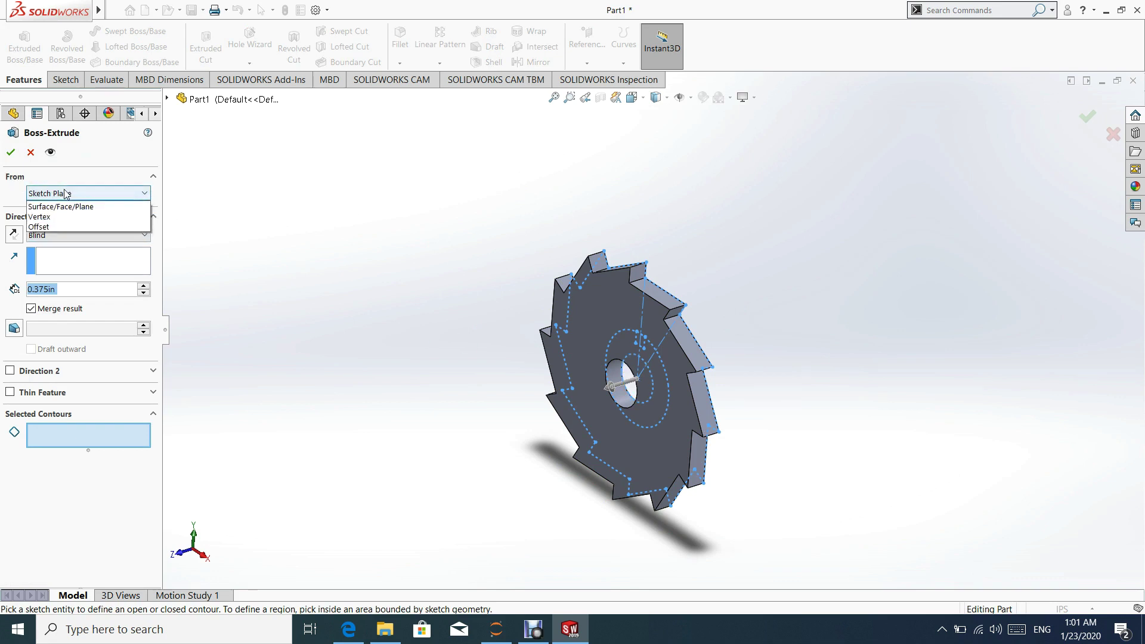
left_click(63, 214)
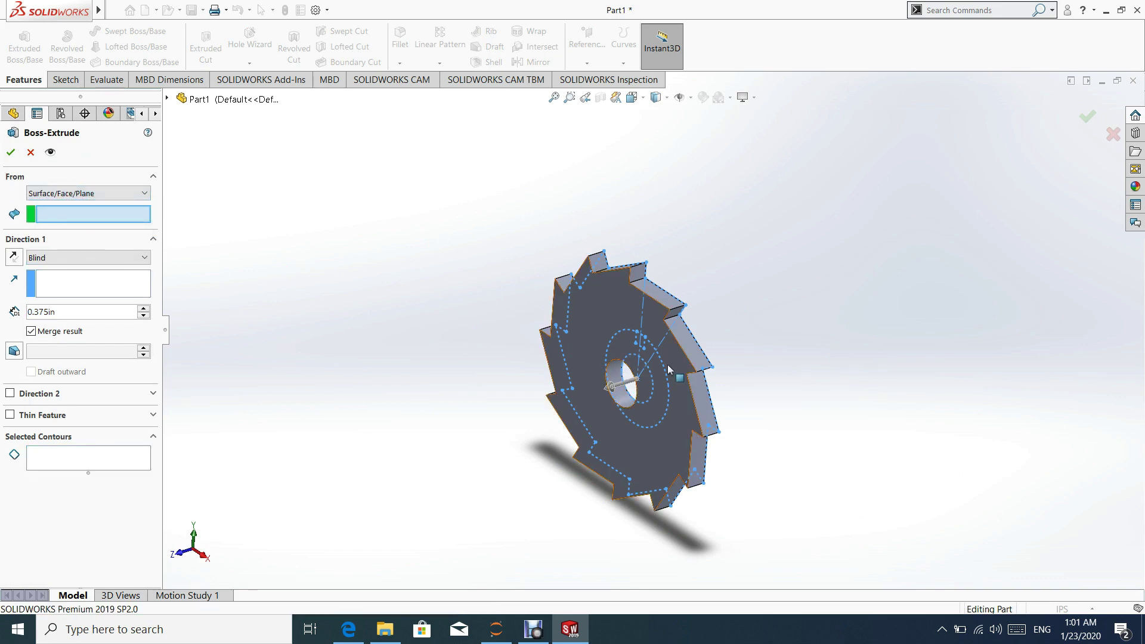
left_click(595, 308)
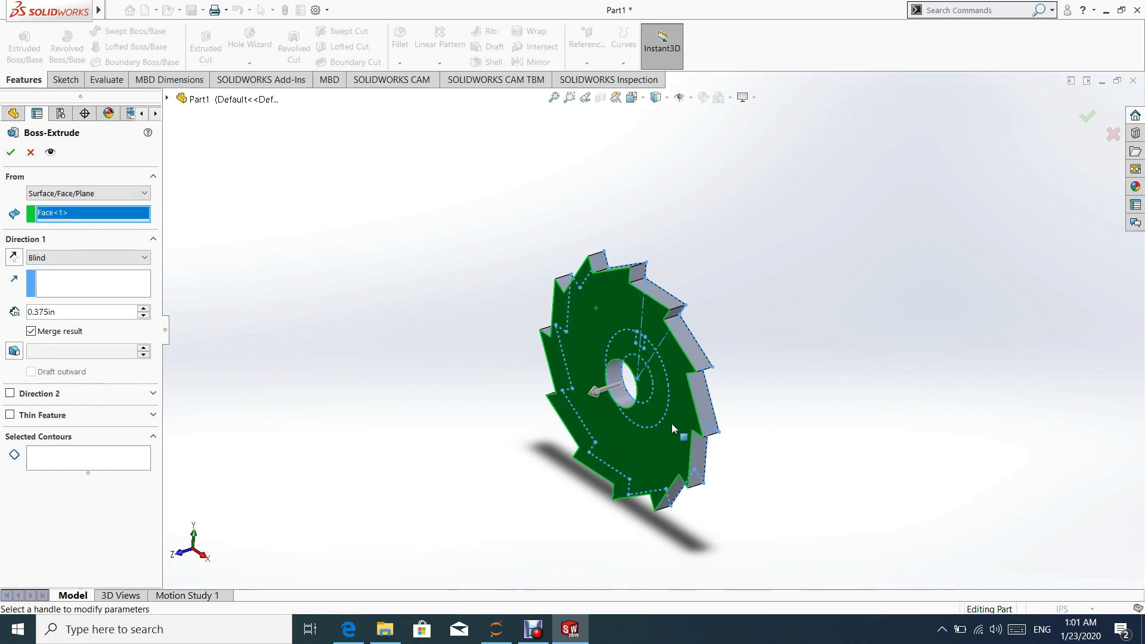
Step: Extrude the hub ring and keyway regions 0.4375 in, unmerged, as Boss-Extrude2
left_click(51, 463)
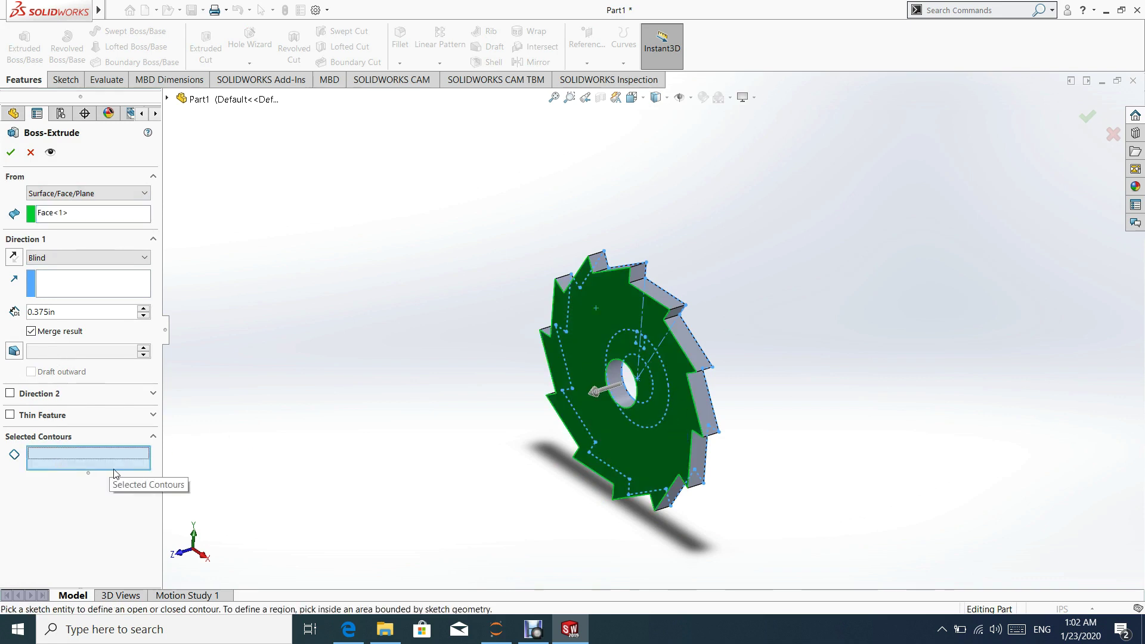
scroll(658, 369, "down", 1)
scroll(657, 368, "down", 2)
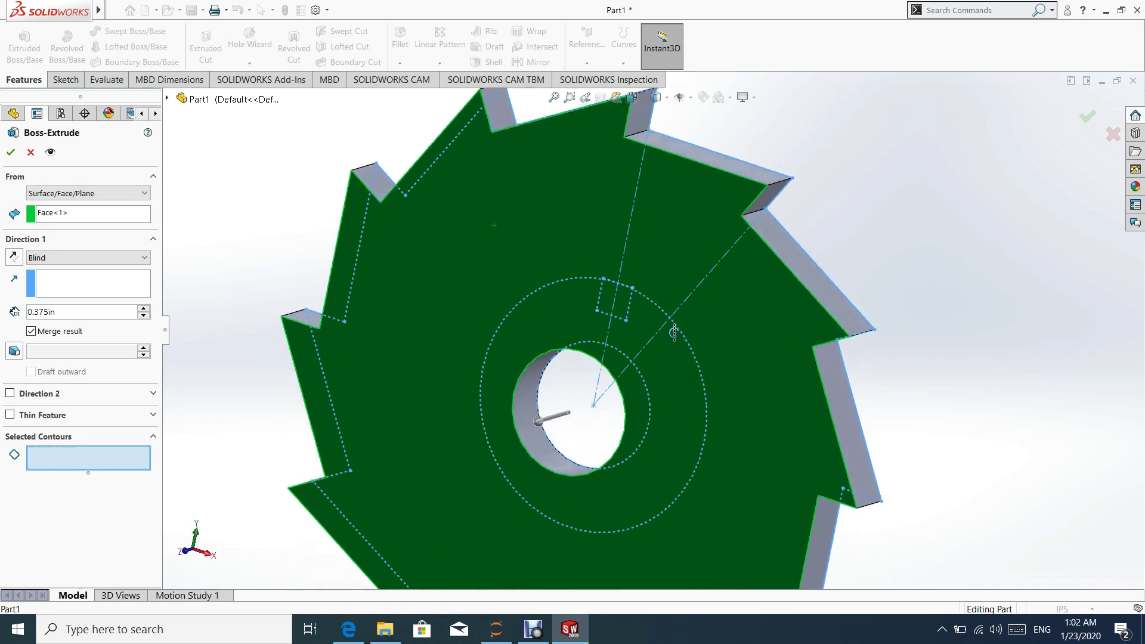
scroll(634, 333, "down", 2)
left_click(641, 316)
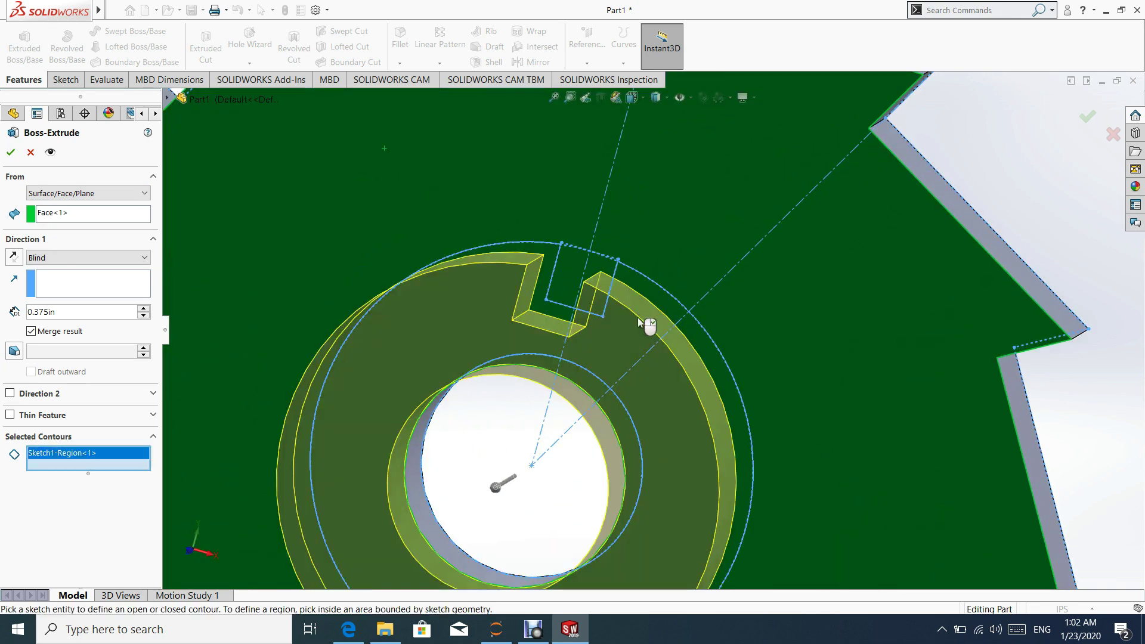
left_click(573, 296)
scroll(579, 312, "up", 1)
scroll(581, 382, "up", 2)
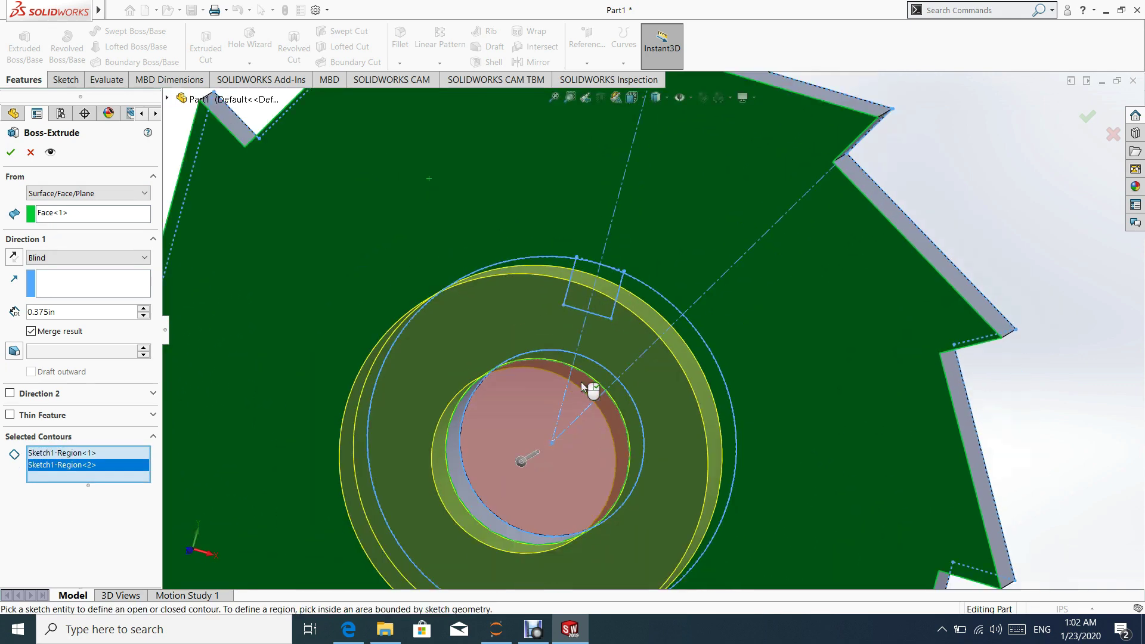
scroll(588, 384, "up", 2)
mouse_move(587, 382)
middle_mouse_down()
mouse_move(570, 346)
mouse_move(585, 418)
middle_mouse_up()
scroll(569, 346, "up", 2)
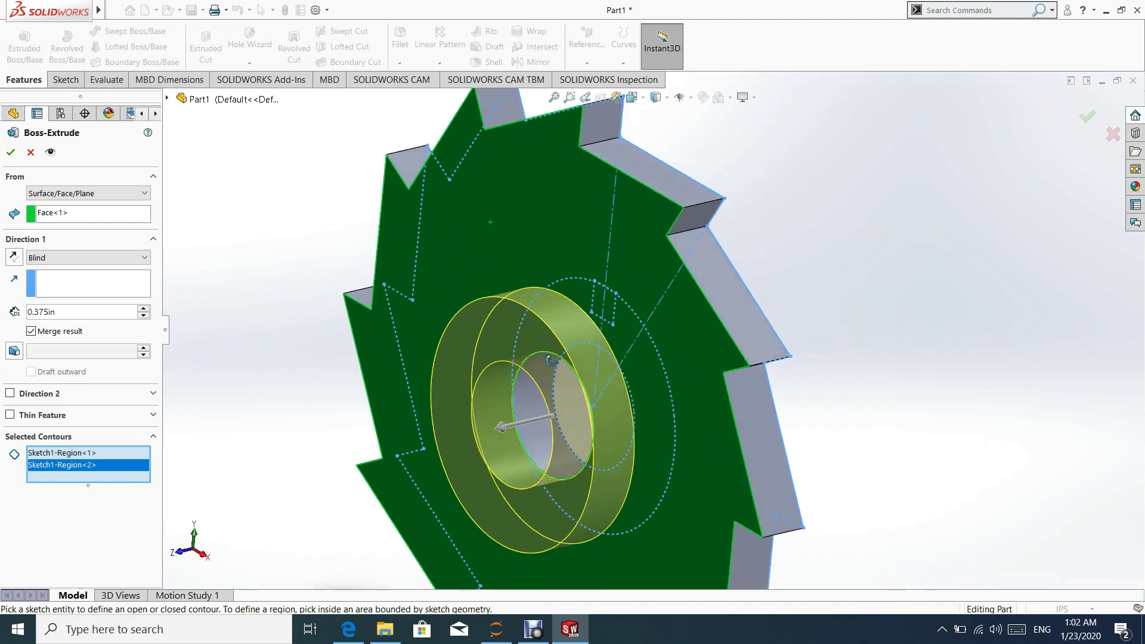
scroll(586, 418, "up", 1)
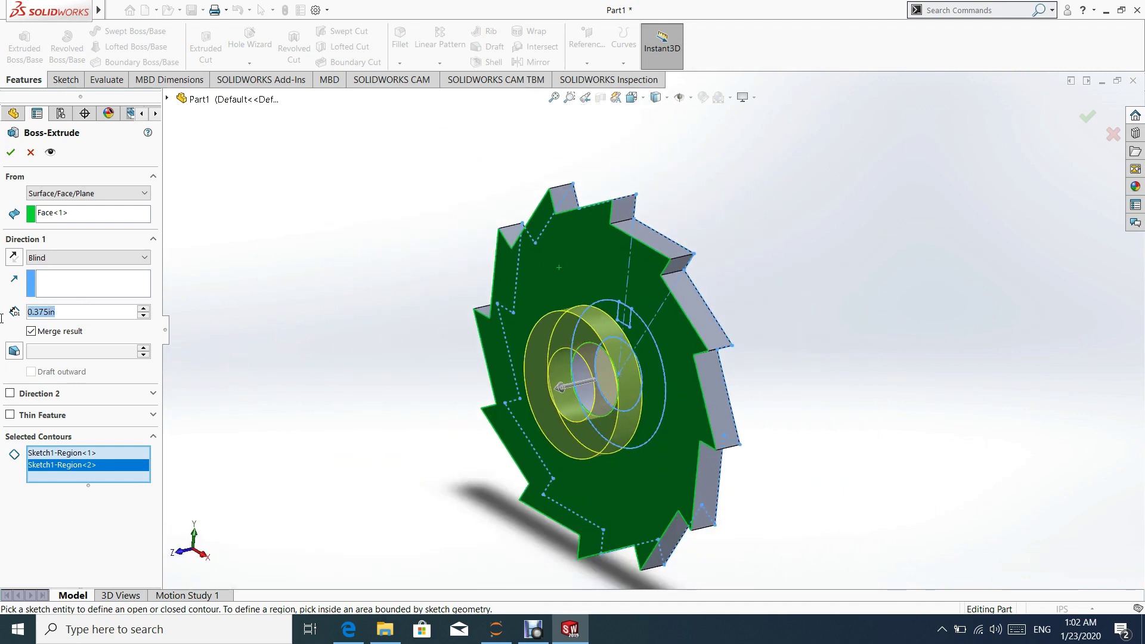
type("0")
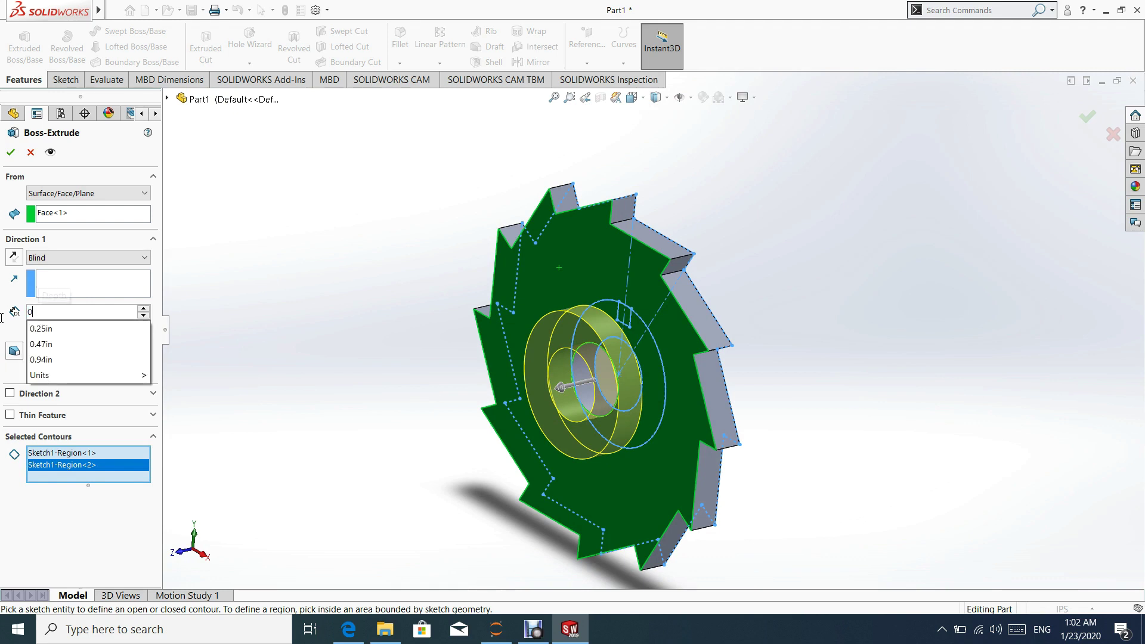
type(".4375")
key("Return")
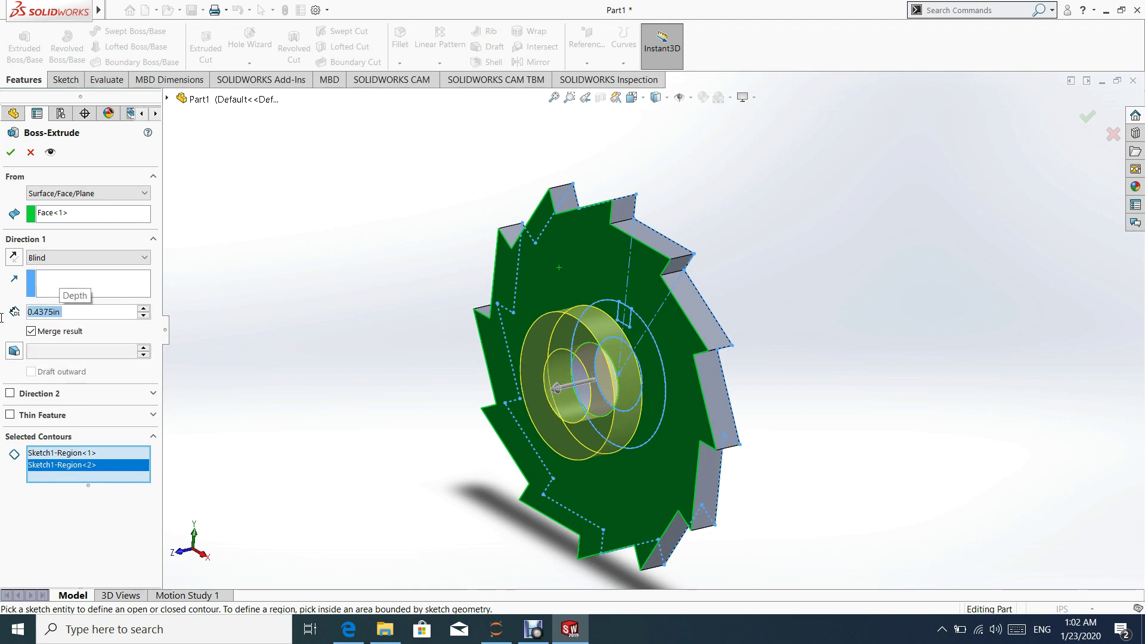
left_click(31, 331)
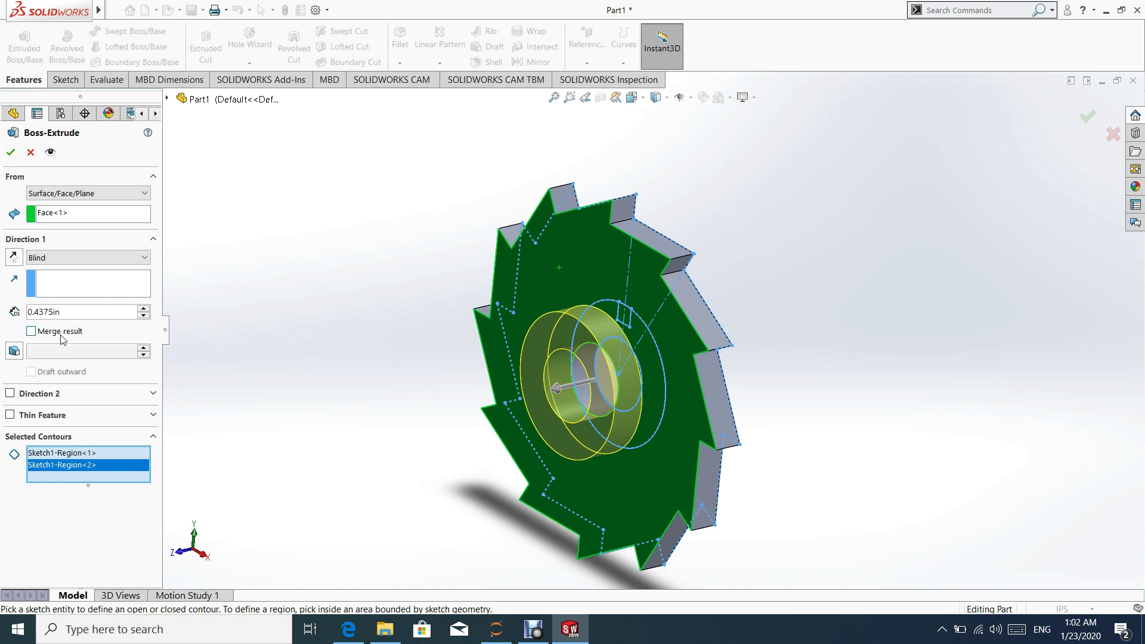
left_click(9, 152)
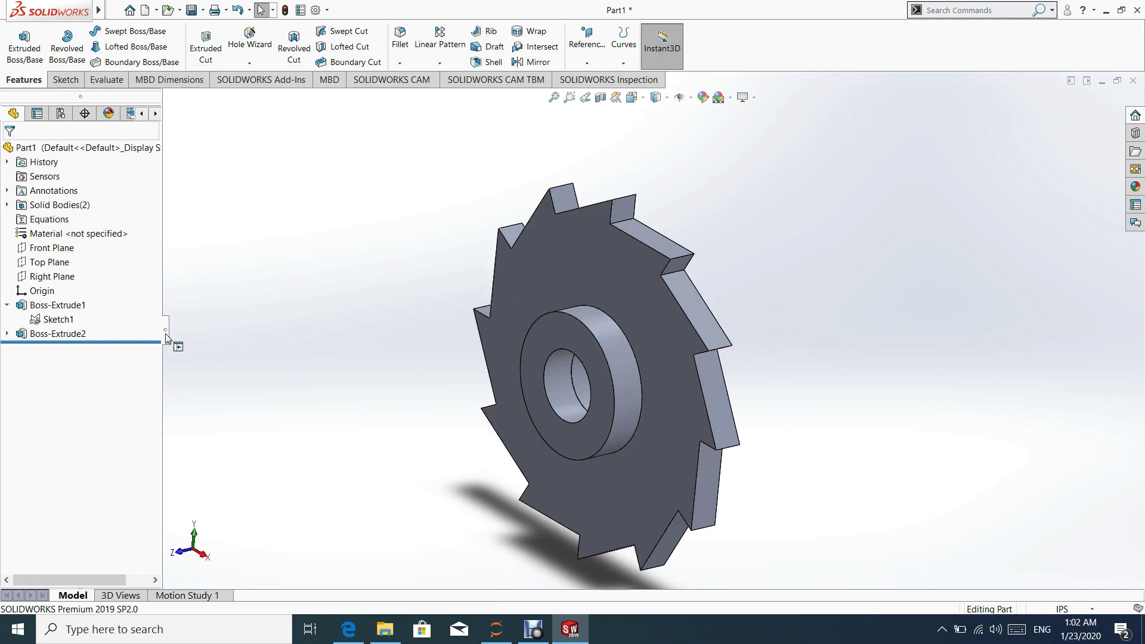
Step: Start an Extruded Cut from Sketch1, beginning at the hub's front ring face
left_click(7, 334)
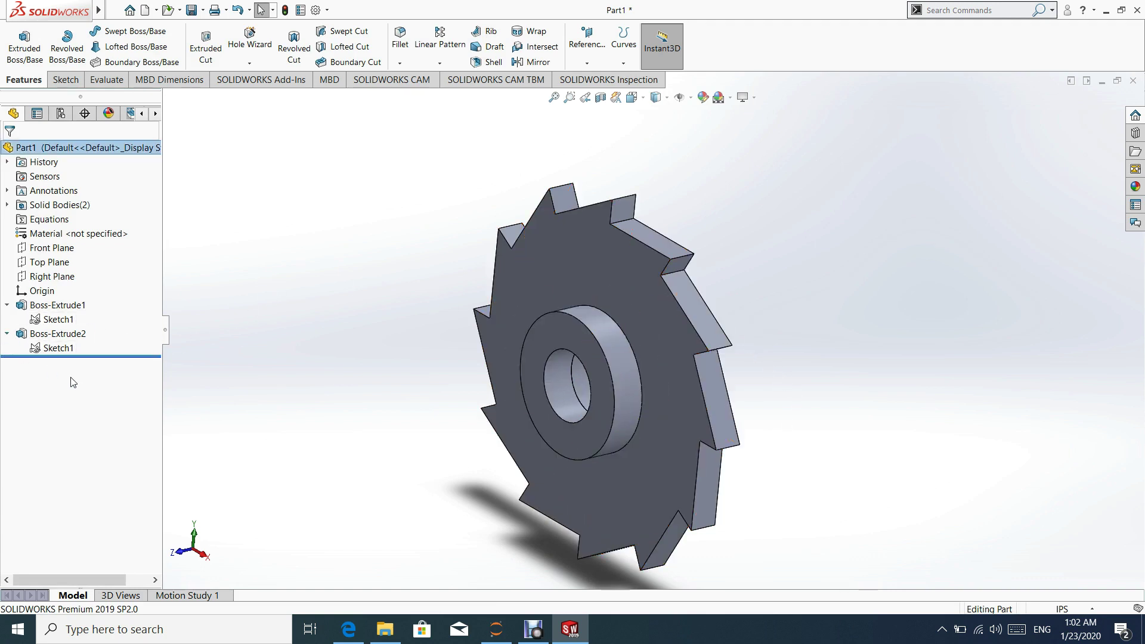
left_click(57, 347)
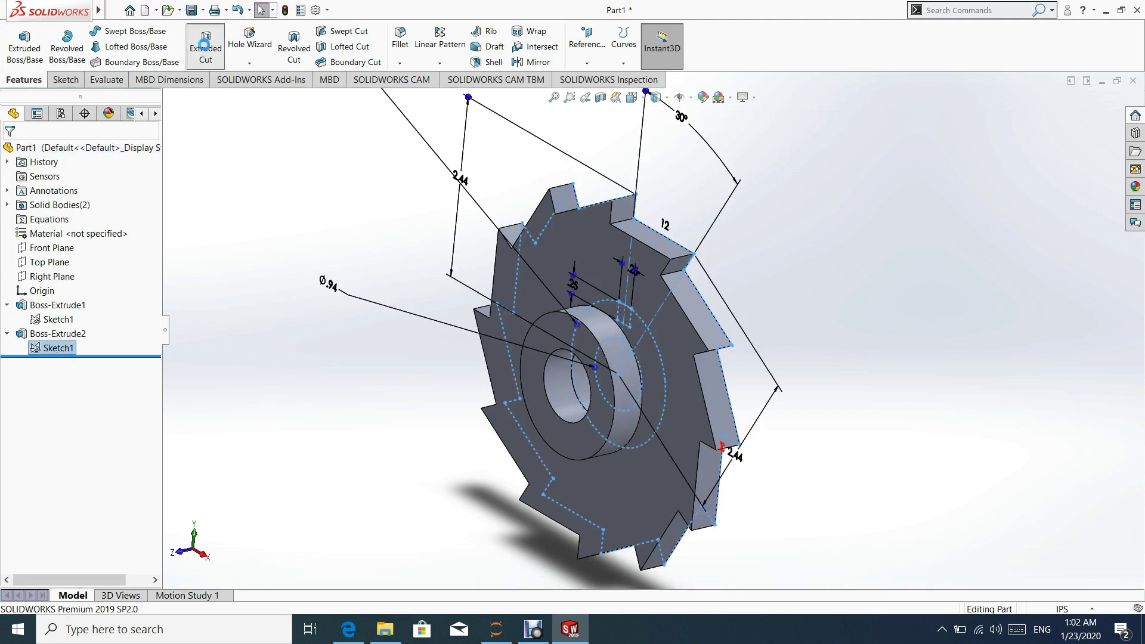
left_click(206, 45)
scroll(618, 332, "down", 3)
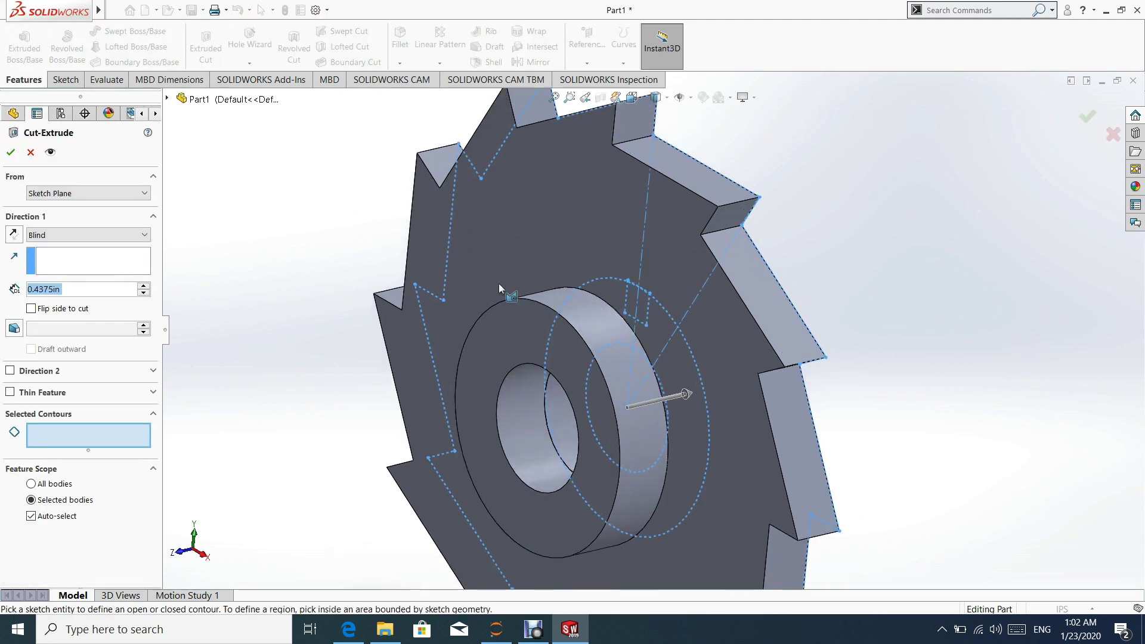
left_click(68, 194)
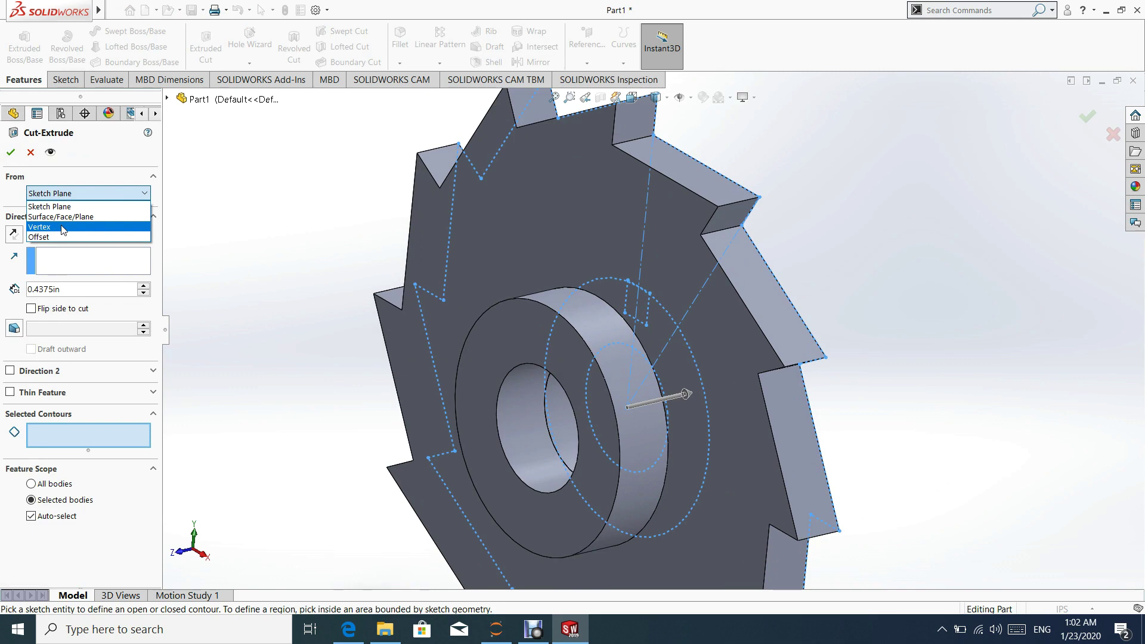
left_click(58, 217)
left_click(485, 346)
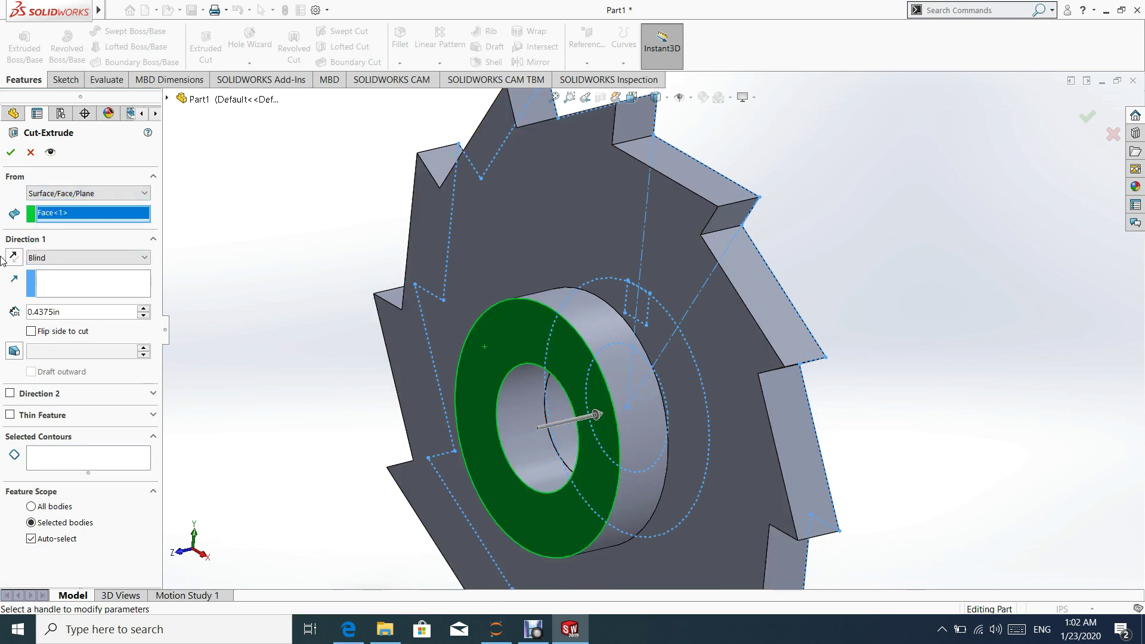
Step: Cut the square keyway region 0.125 in deep as Cut-Extrude1
left_click(80, 458)
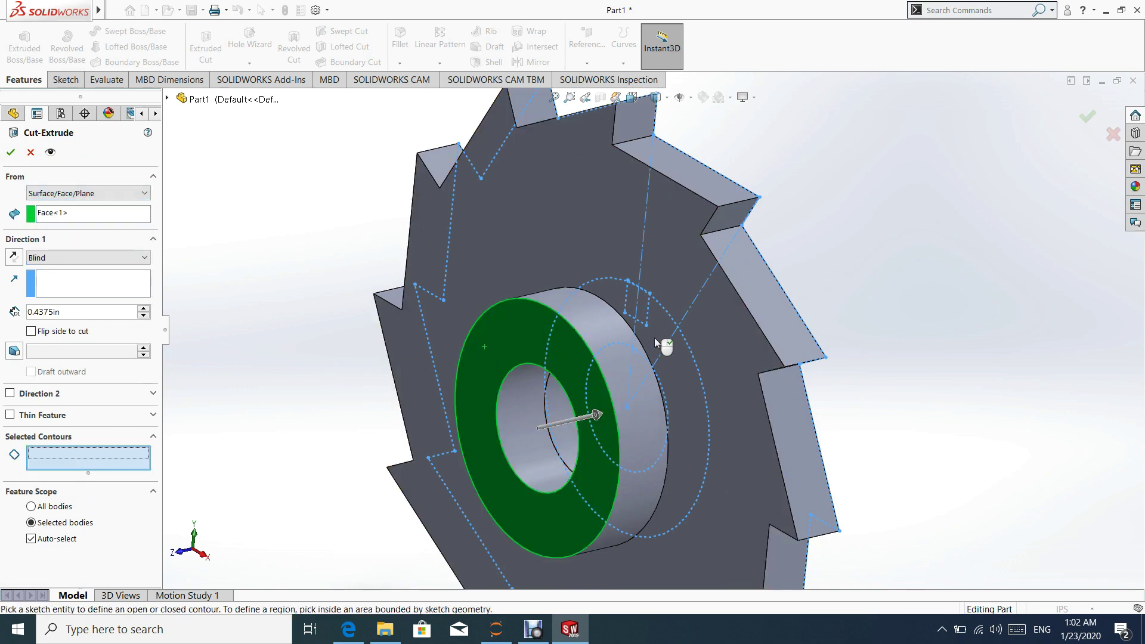
scroll(649, 323, "down", 2)
scroll(639, 290, "down", 3)
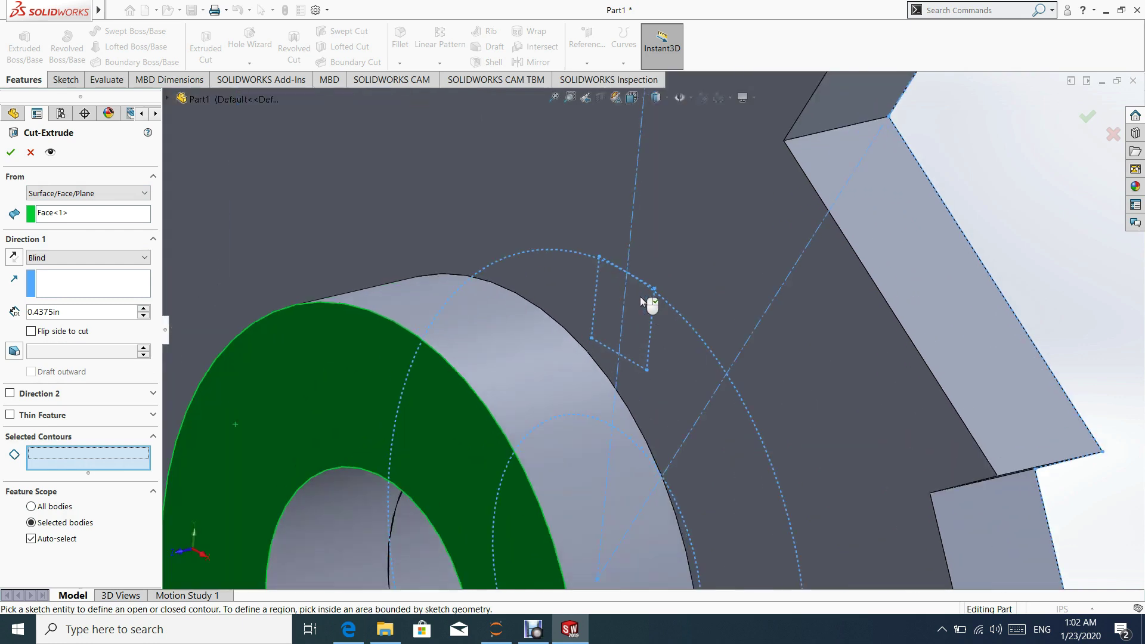
left_click(607, 313)
scroll(605, 305, "up", 2)
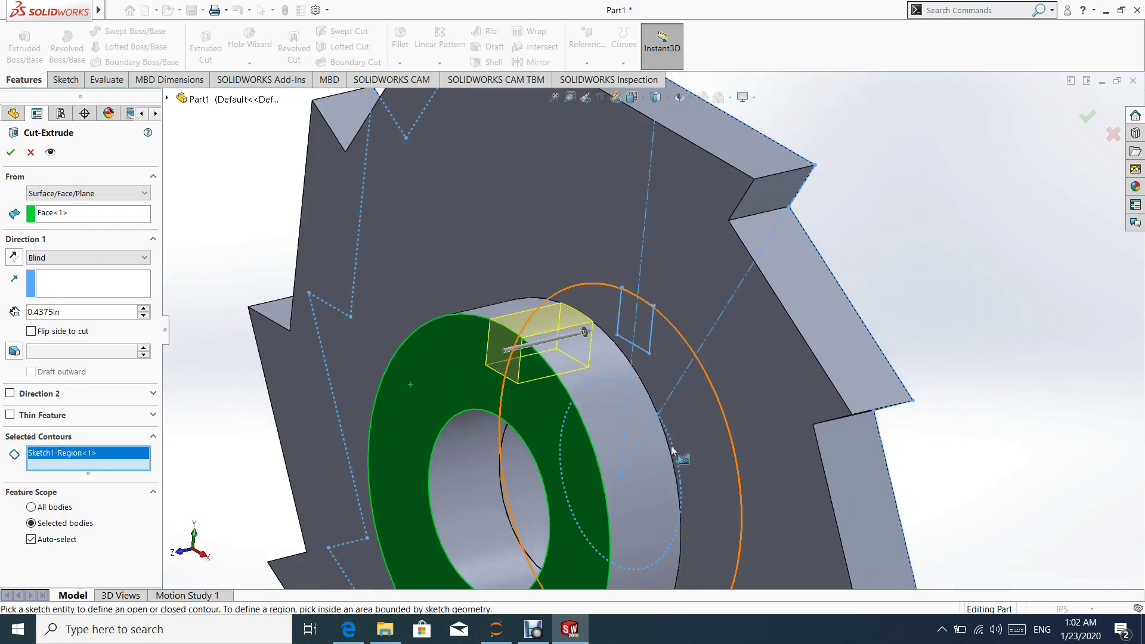
scroll(671, 446, "up", 3)
scroll(595, 324, "down", 2)
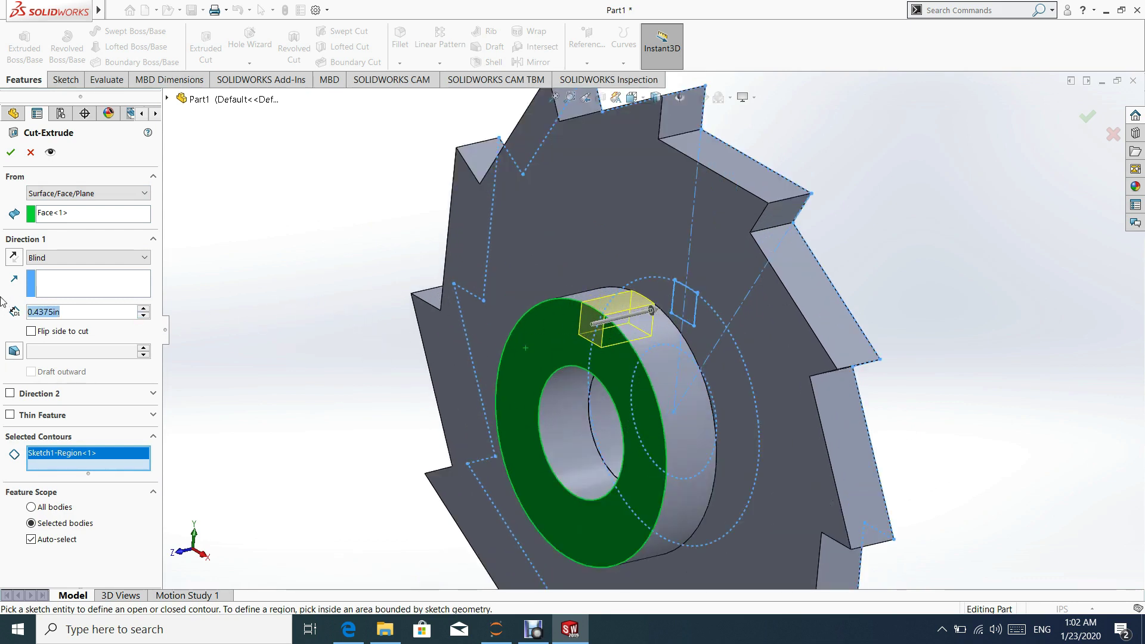
type("0.")
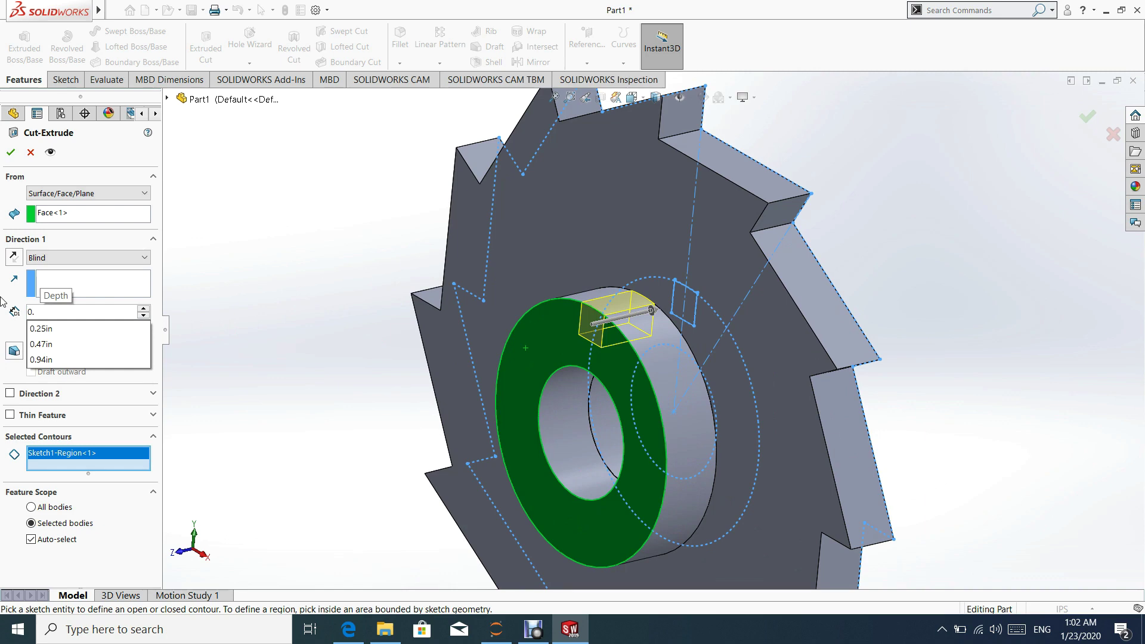
type("125")
key("Return")
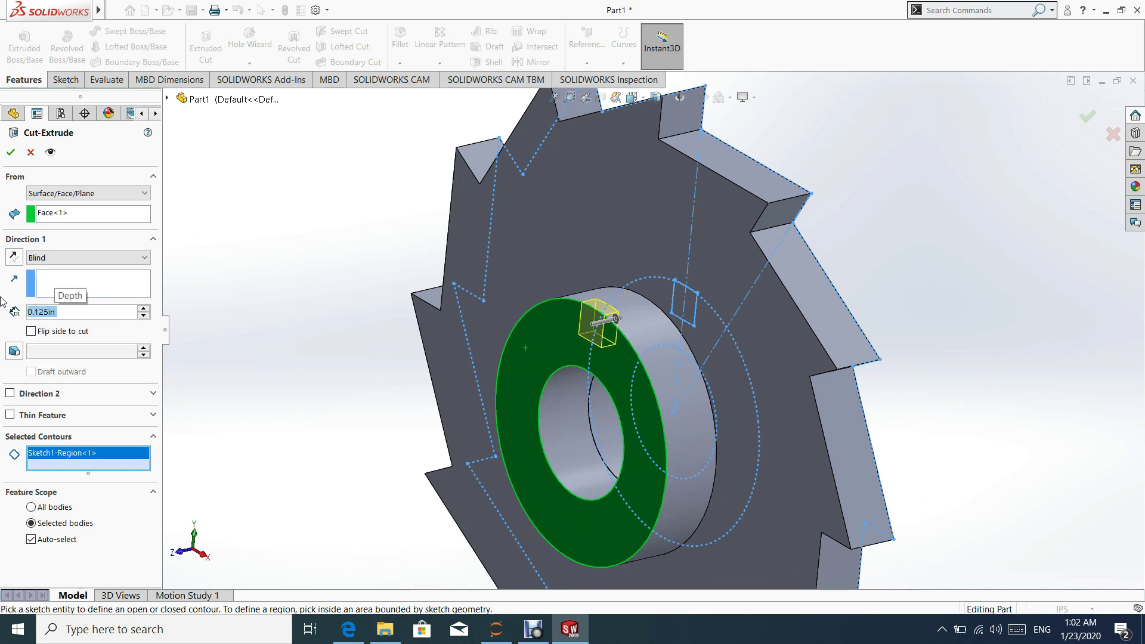
left_click(10, 154)
scroll(679, 351, "up", 3)
scroll(812, 322, "up", 2)
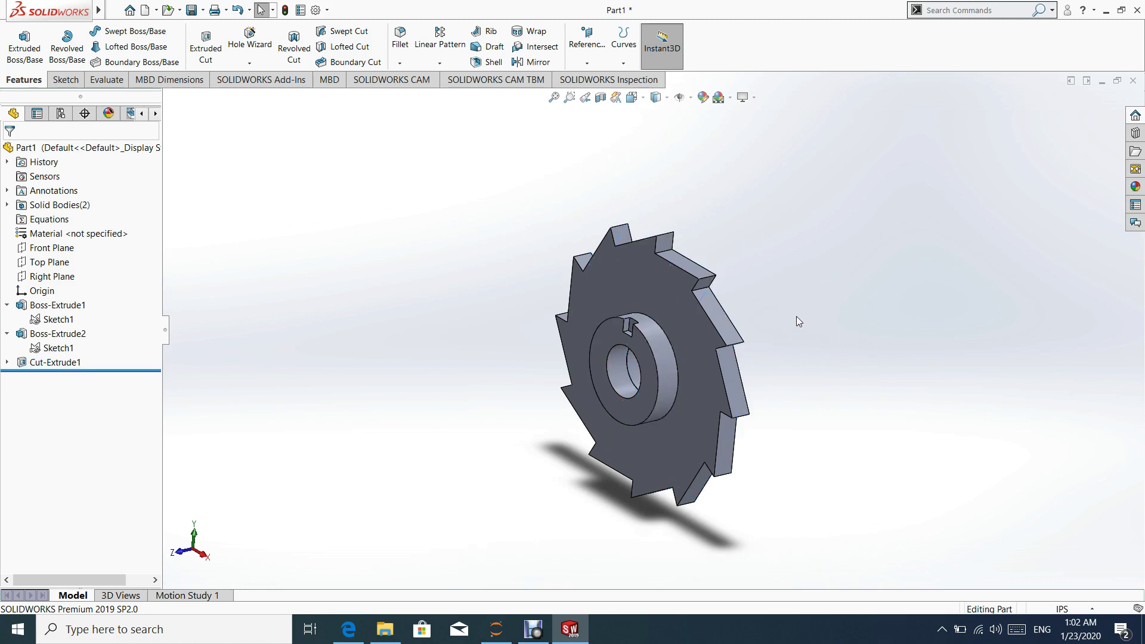
mouse_move(796, 315)
middle_mouse_down()
mouse_move(899, 299)
mouse_move(722, 294)
mouse_move(739, 304)
mouse_move(646, 310)
mouse_move(823, 301)
mouse_move(736, 307)
mouse_move(803, 287)
mouse_move(808, 297)
middle_mouse_up()
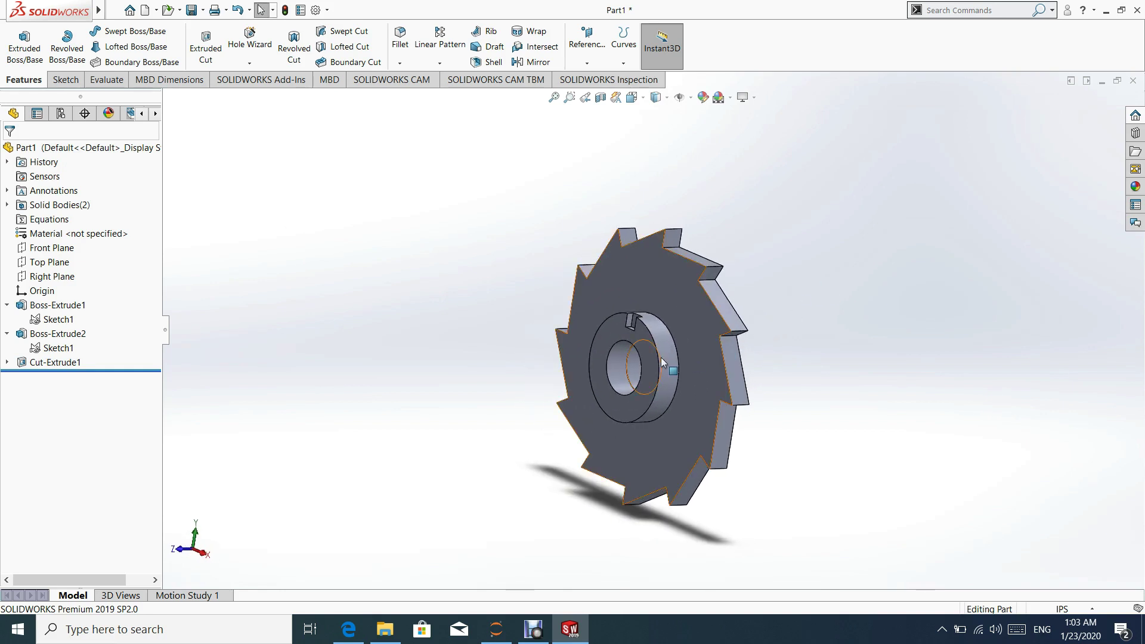
scroll(663, 361, "down", 3)
scroll(679, 399, "down", 3)
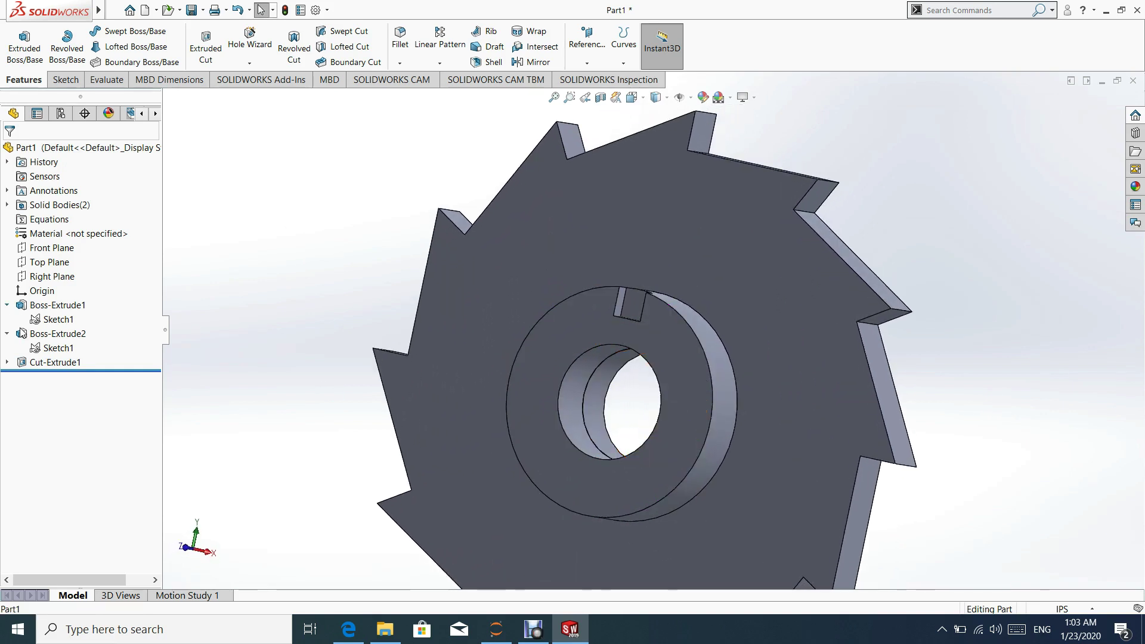
Step: Edit Boss-Extrude2 and enable Merge result so the hub joins the disc
left_click(45, 334)
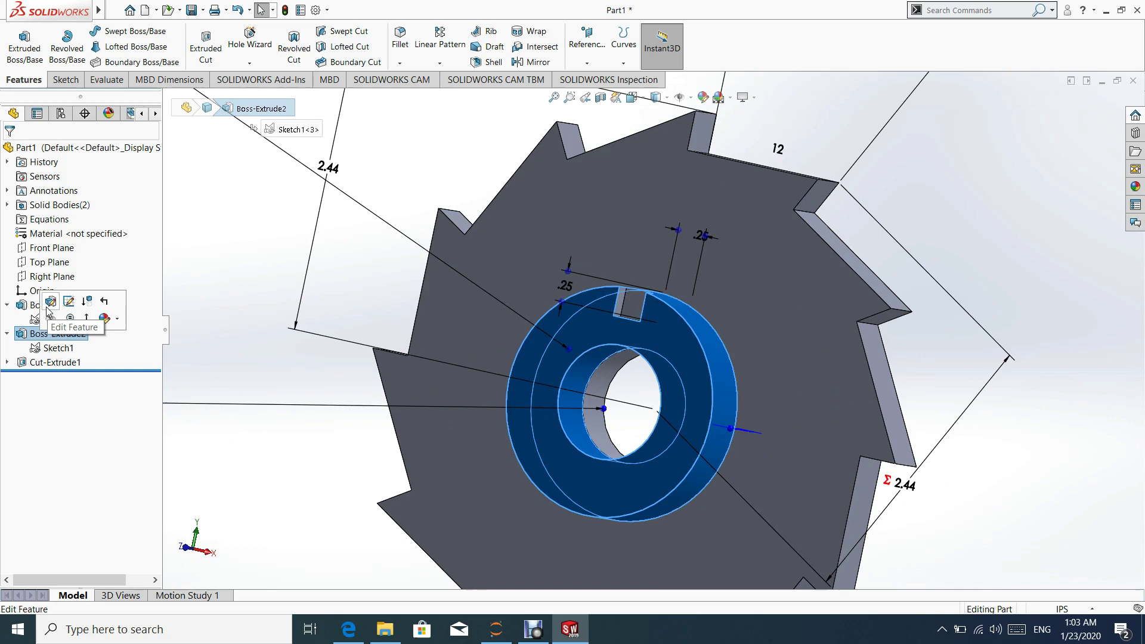
left_click(47, 308)
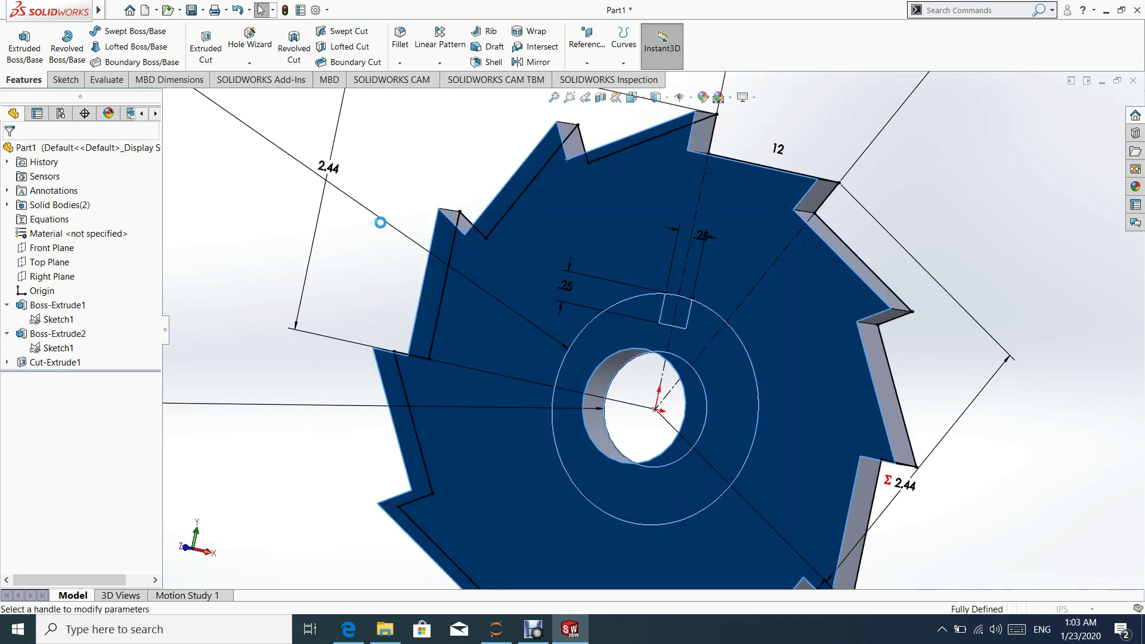
left_click(36, 338)
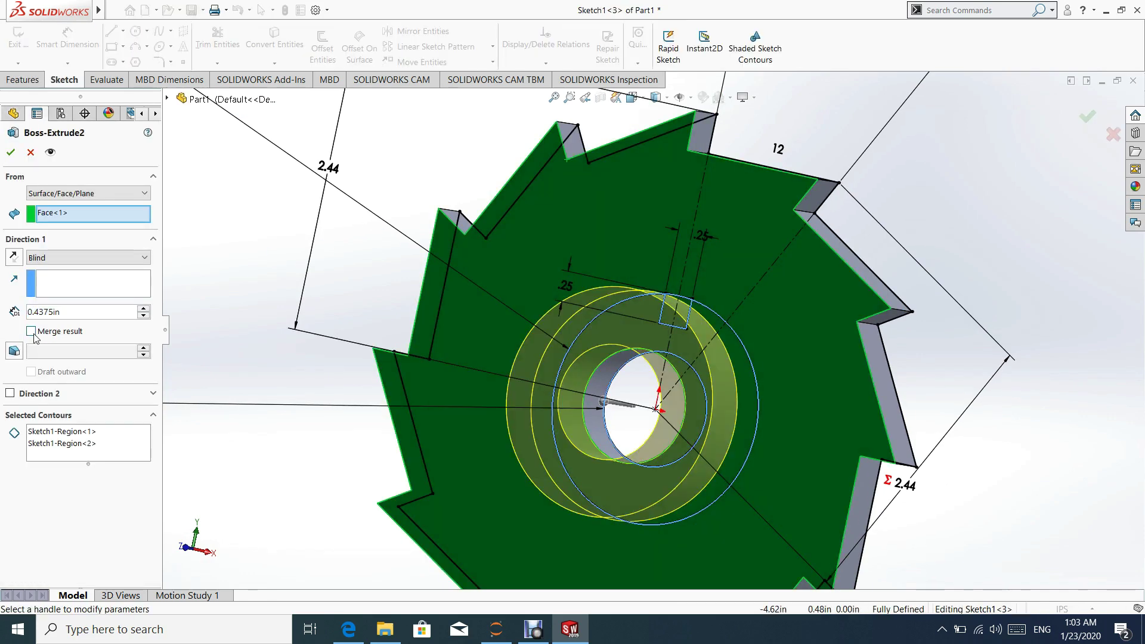
middle_click_drag(644, 354, 798, 284)
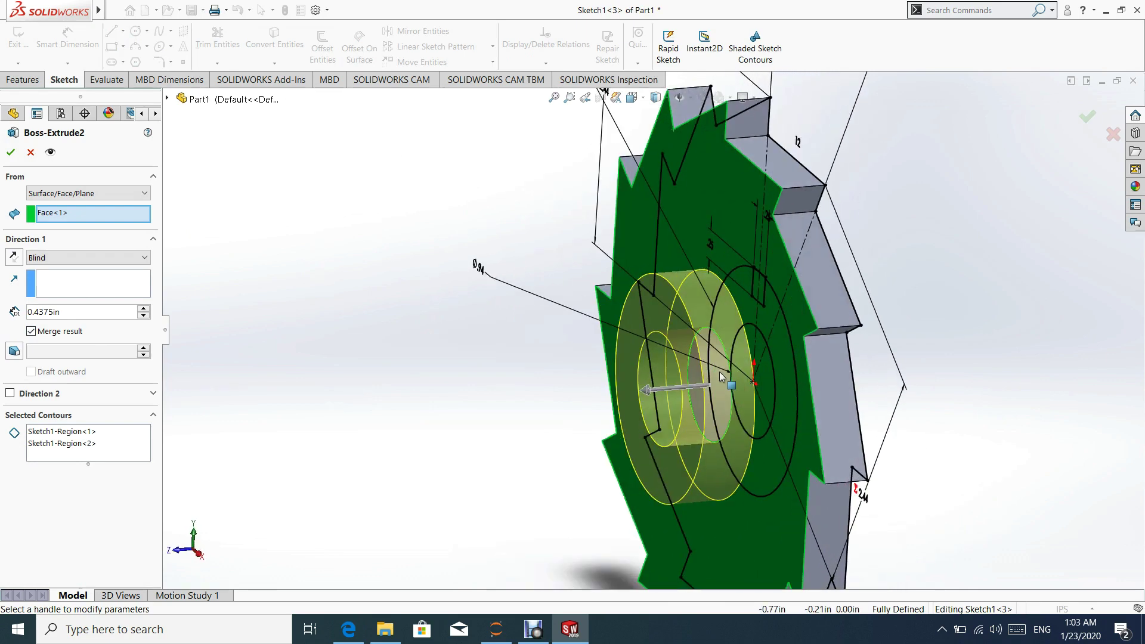
middle_click_drag(714, 342, 673, 376)
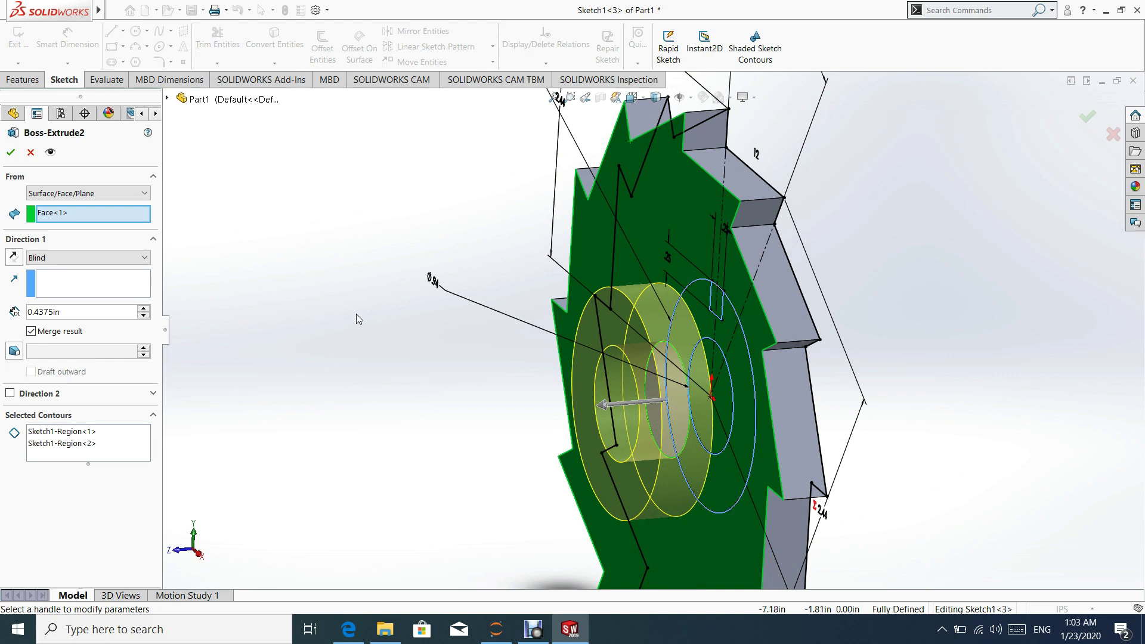
left_click(10, 152)
mouse_move(659, 350)
middle_mouse_down()
mouse_move(741, 319)
mouse_move(630, 398)
middle_mouse_up()
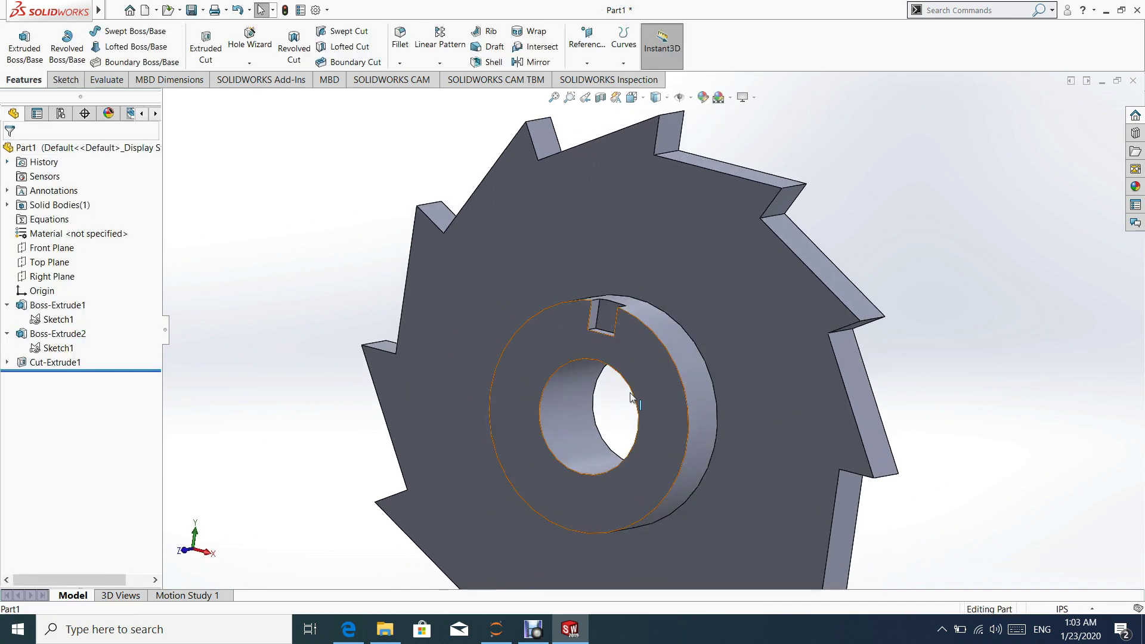
Step: Inspect the disc feature and orbit the gear to a frontal view
left_click(574, 404)
mouse_move(551, 308)
middle_mouse_down()
mouse_move(468, 345)
mouse_move(644, 331)
middle_mouse_up()
middle_click_drag(896, 232, 843, 366)
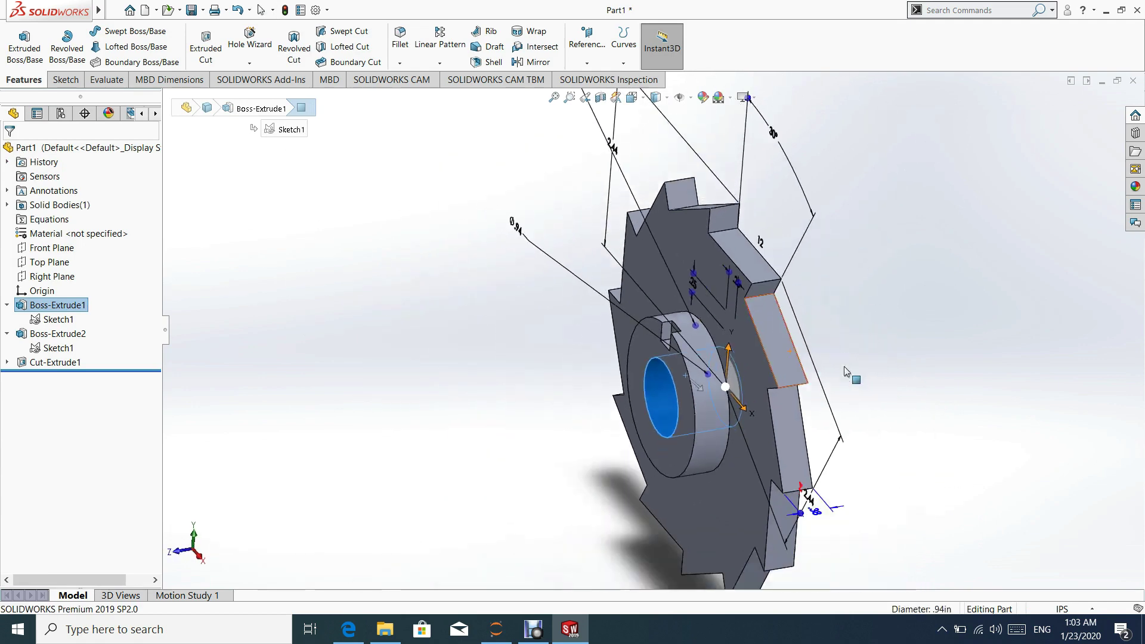
left_click(805, 322)
middle_click_drag(778, 317, 716, 326)
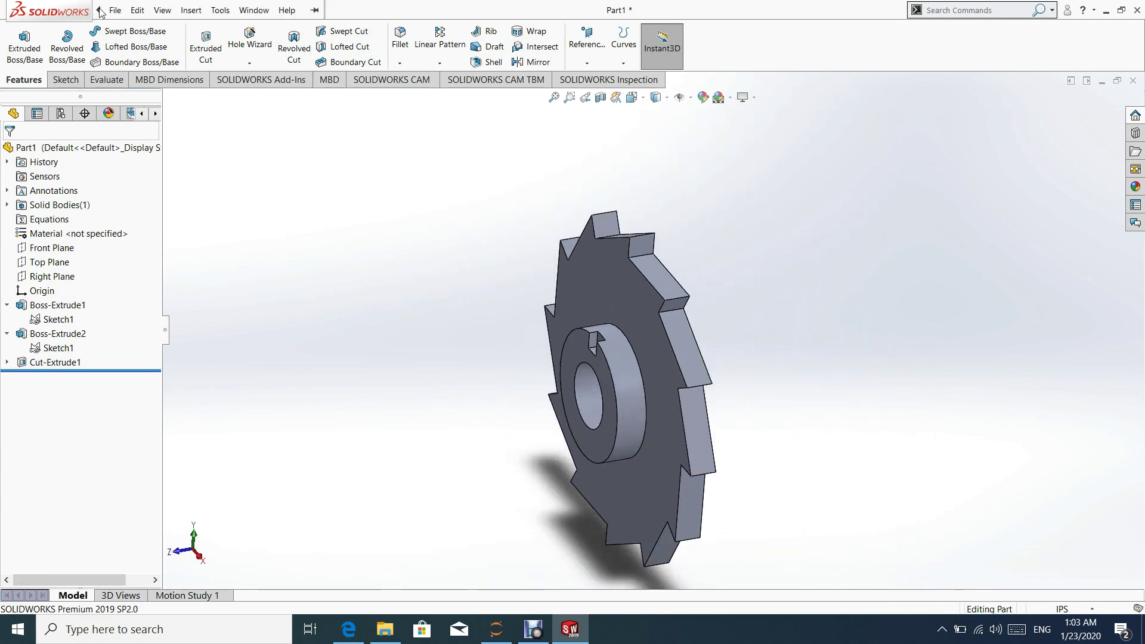
Step: Save the part as 'saw blade' in the Solidworks Parts folder
left_click(112, 10)
left_click(147, 166)
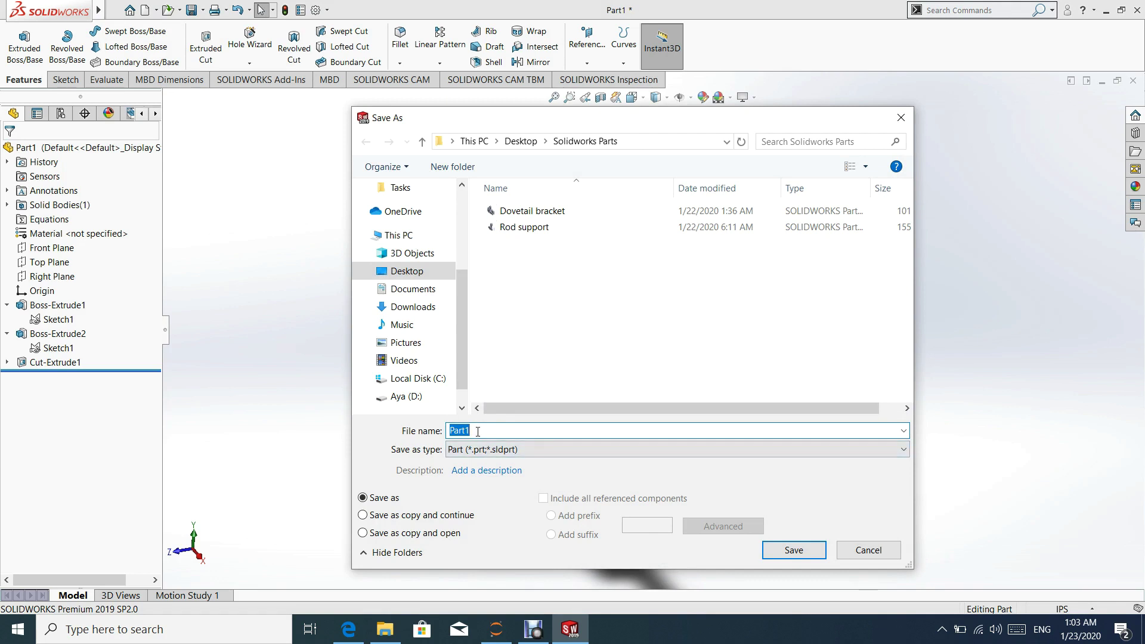
type("saw blade")
left_click(794, 550)
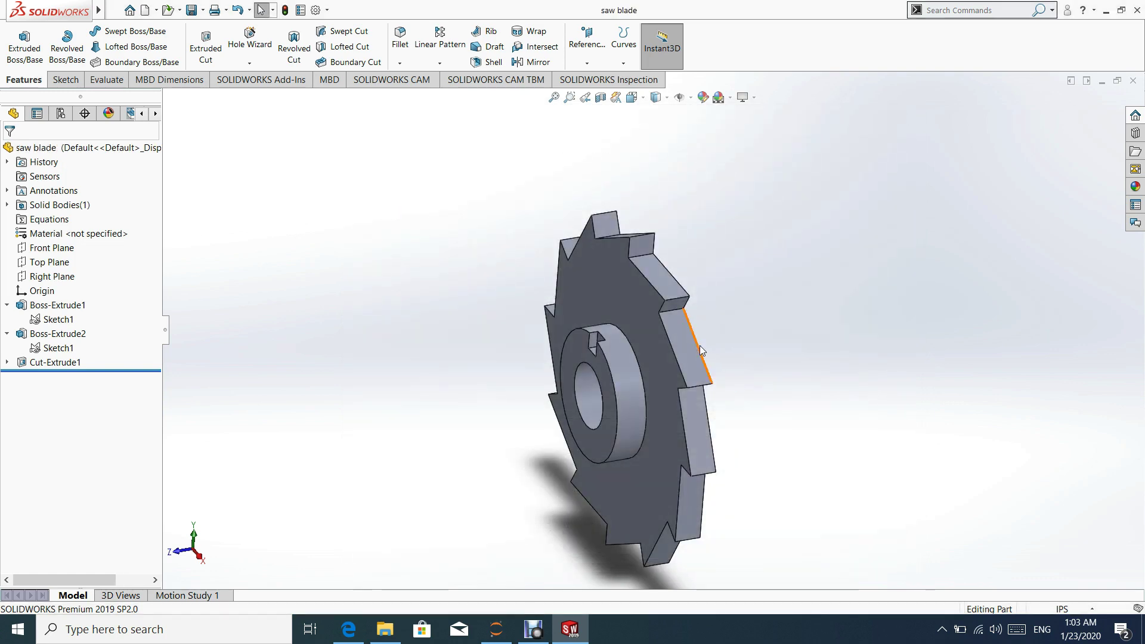